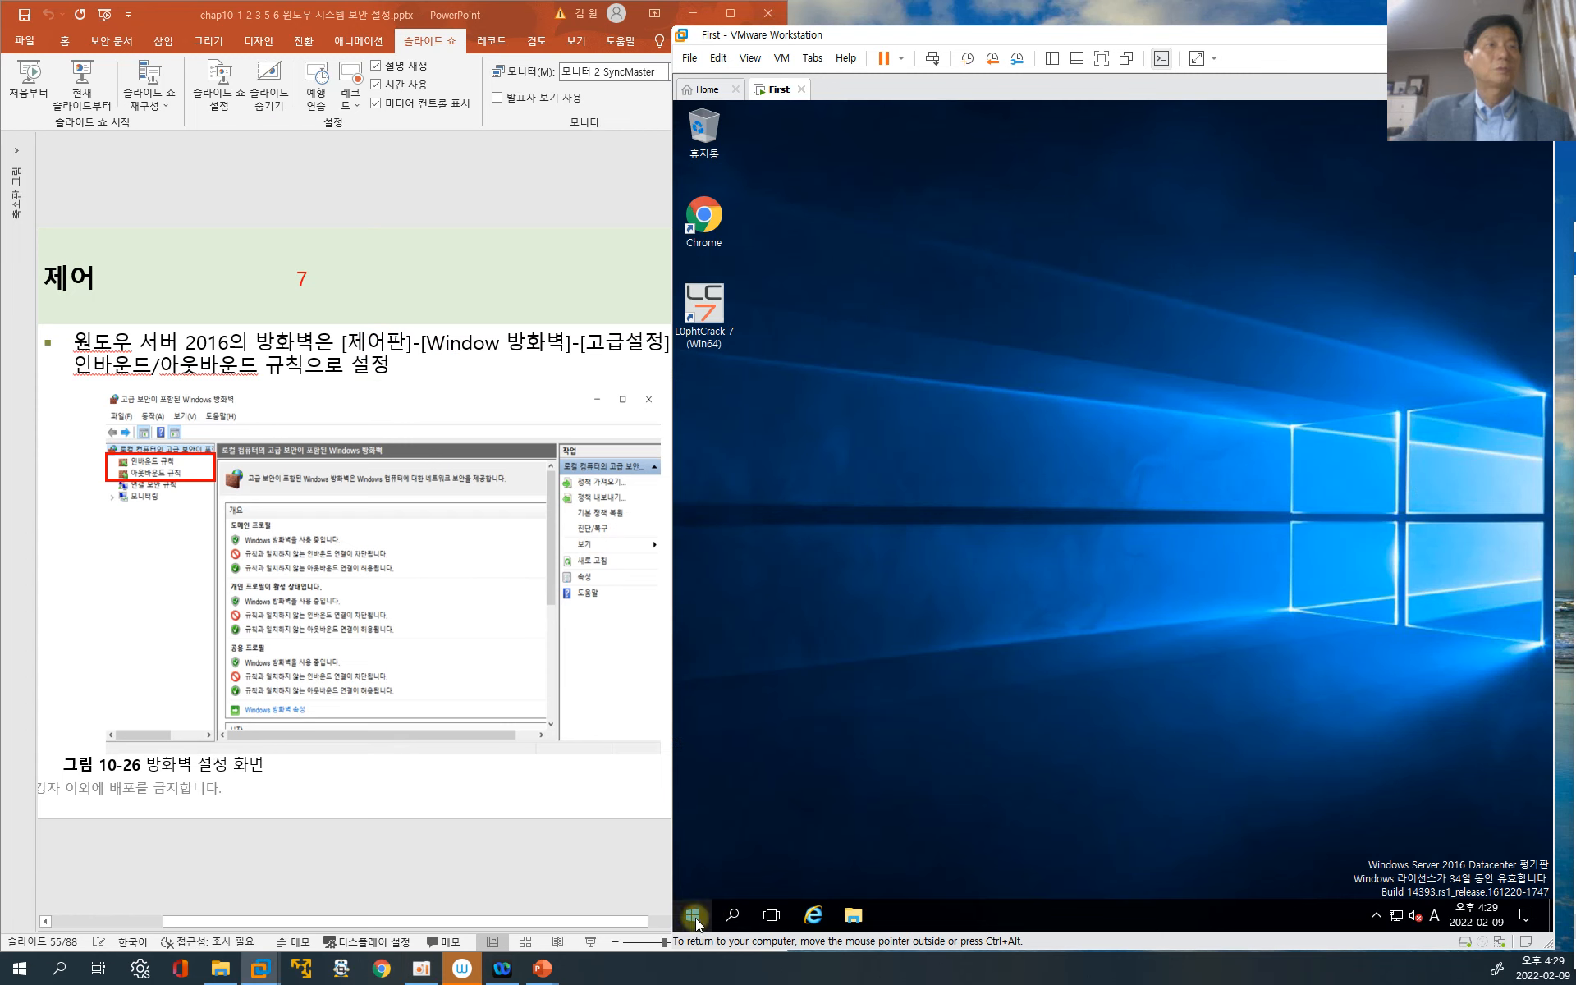
# Open the Control Panel in the First virtual machine
pyautogui.click(691, 915)
pyautogui.click(1139, 570)
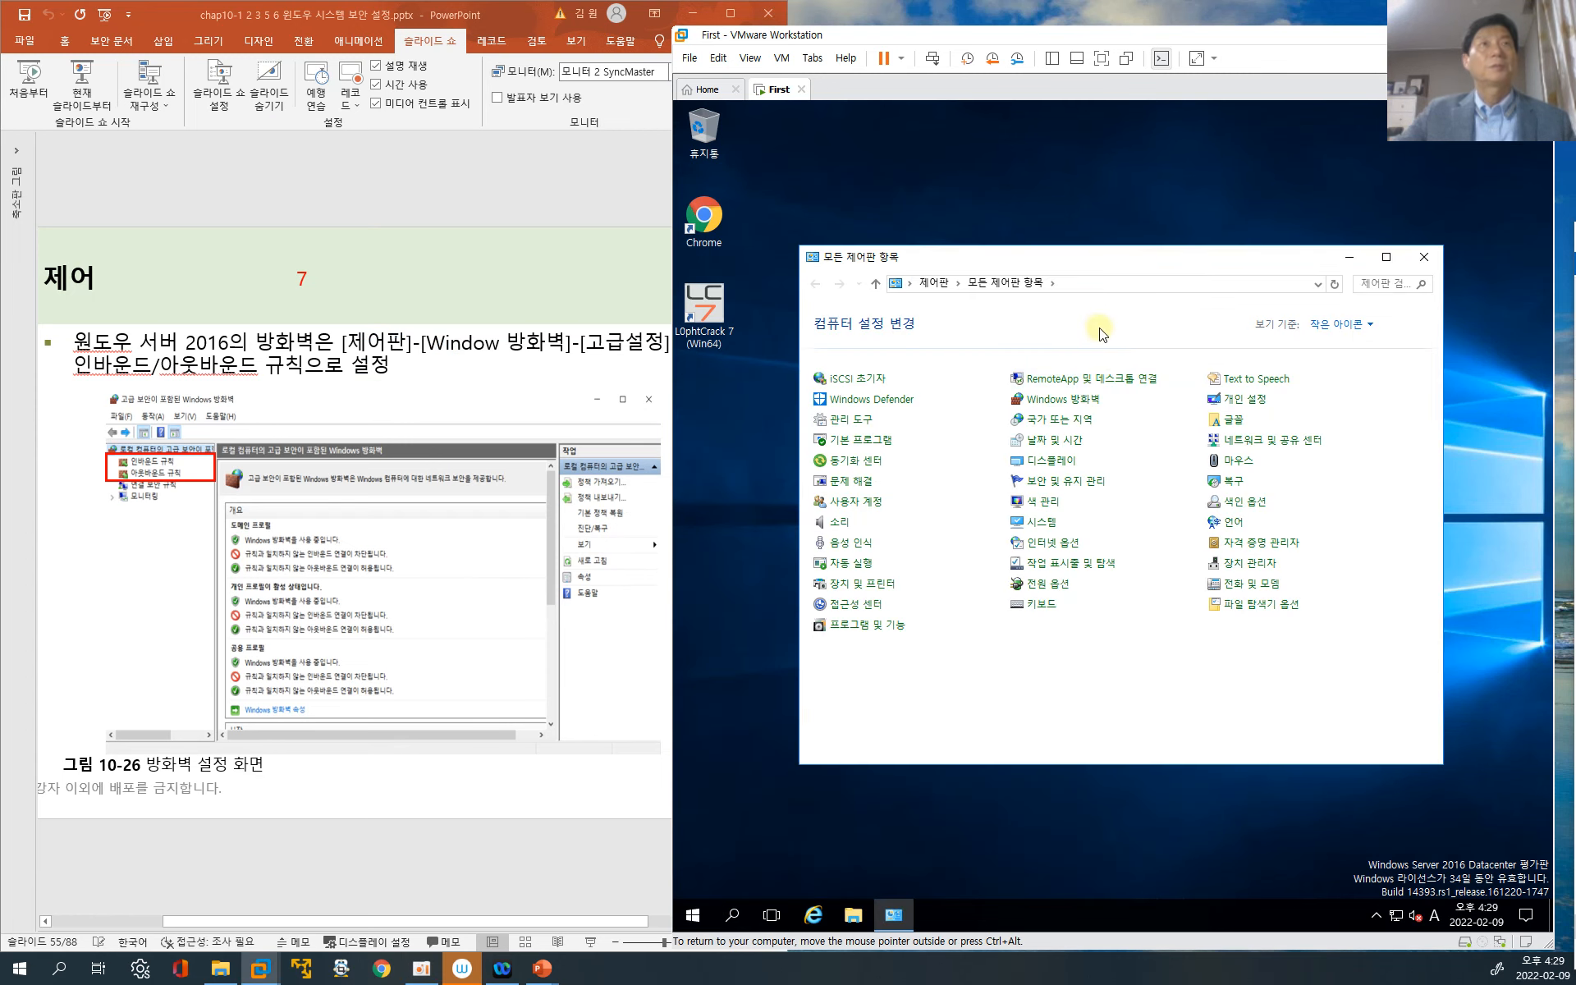
pyautogui.moveTo(1056, 265); pyautogui.dragTo(1026, 246)
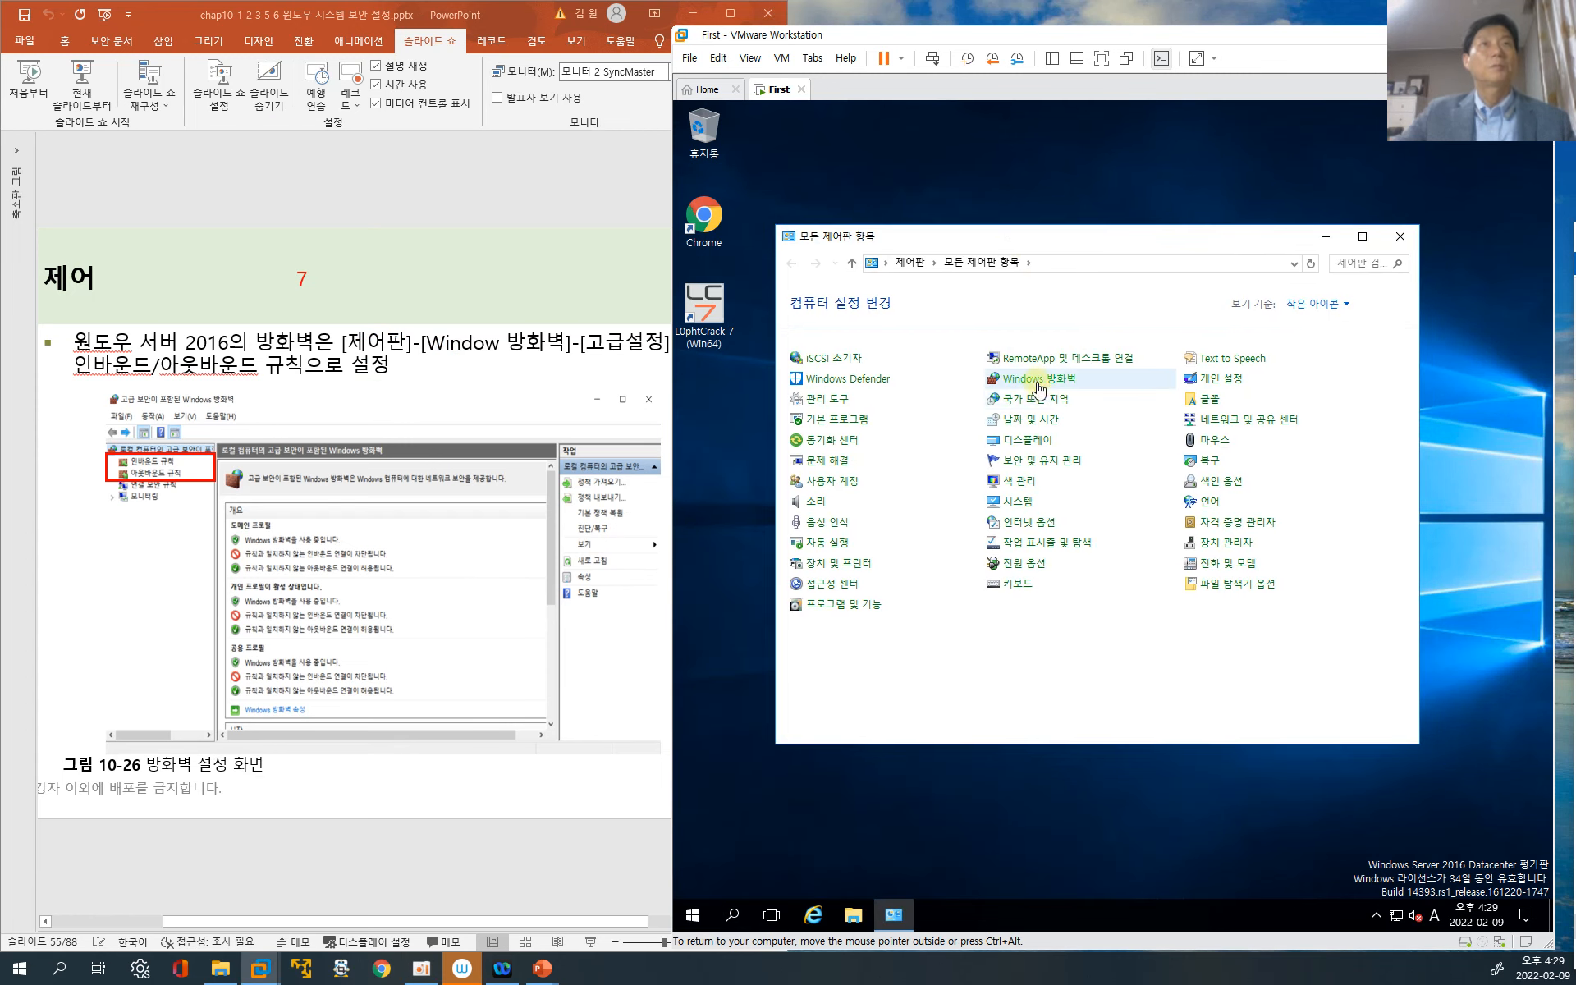
# Check the protection status in Windows Defender from the Control Panel and close its window
pyautogui.click(837, 384)
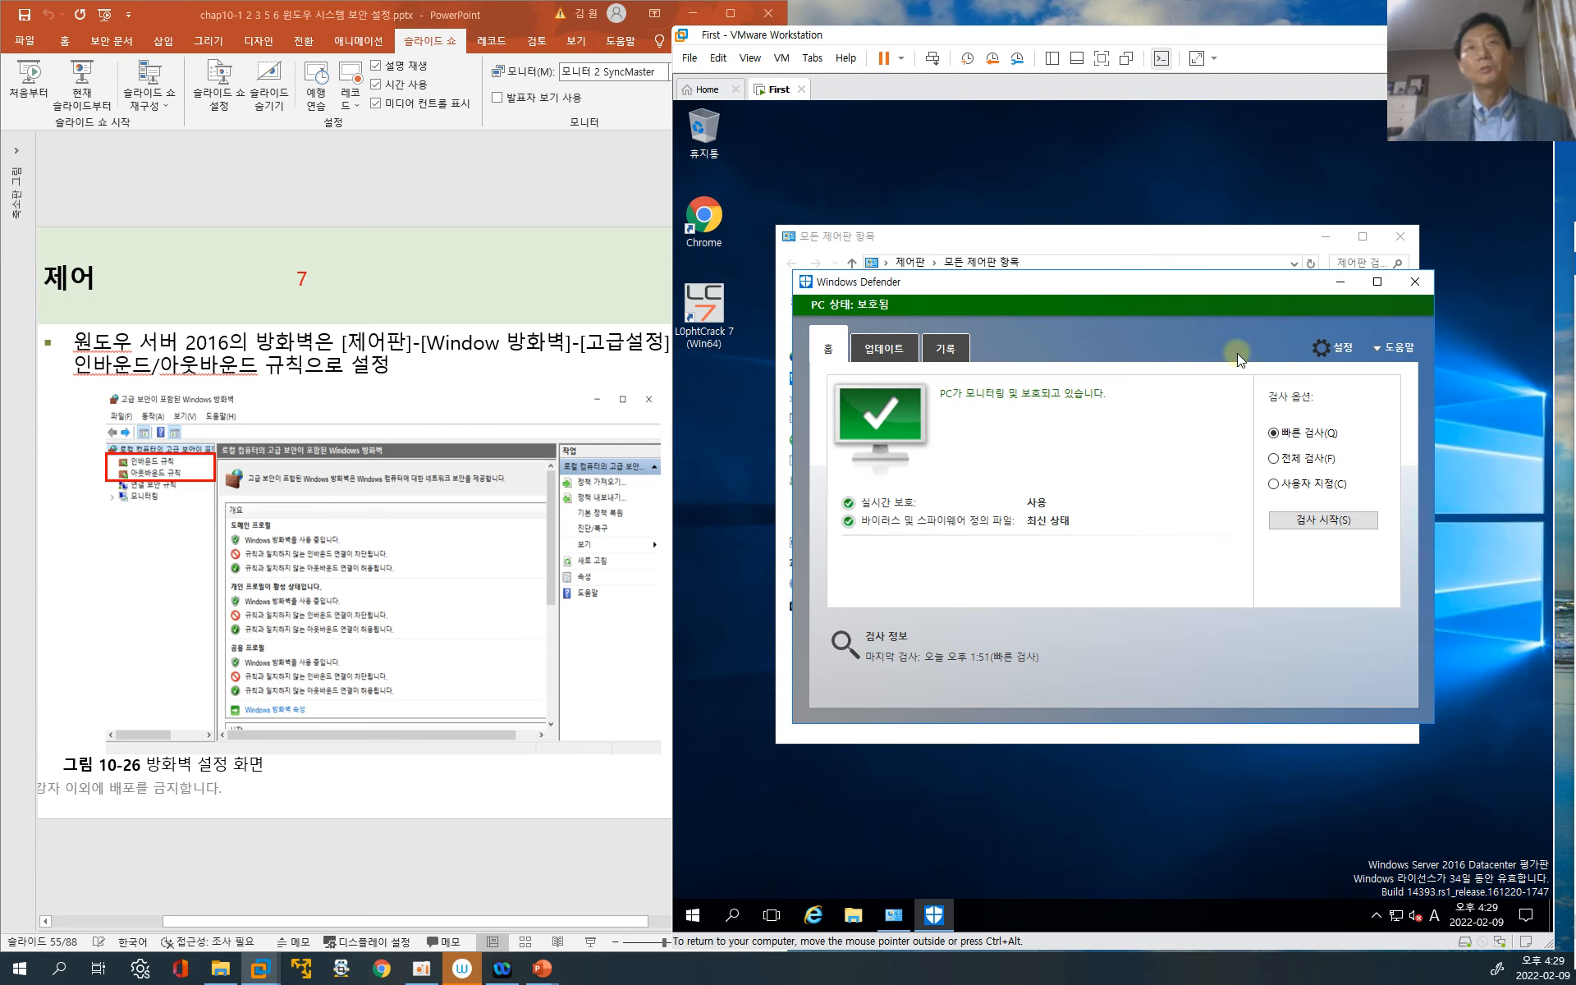
pyautogui.click(1413, 282)
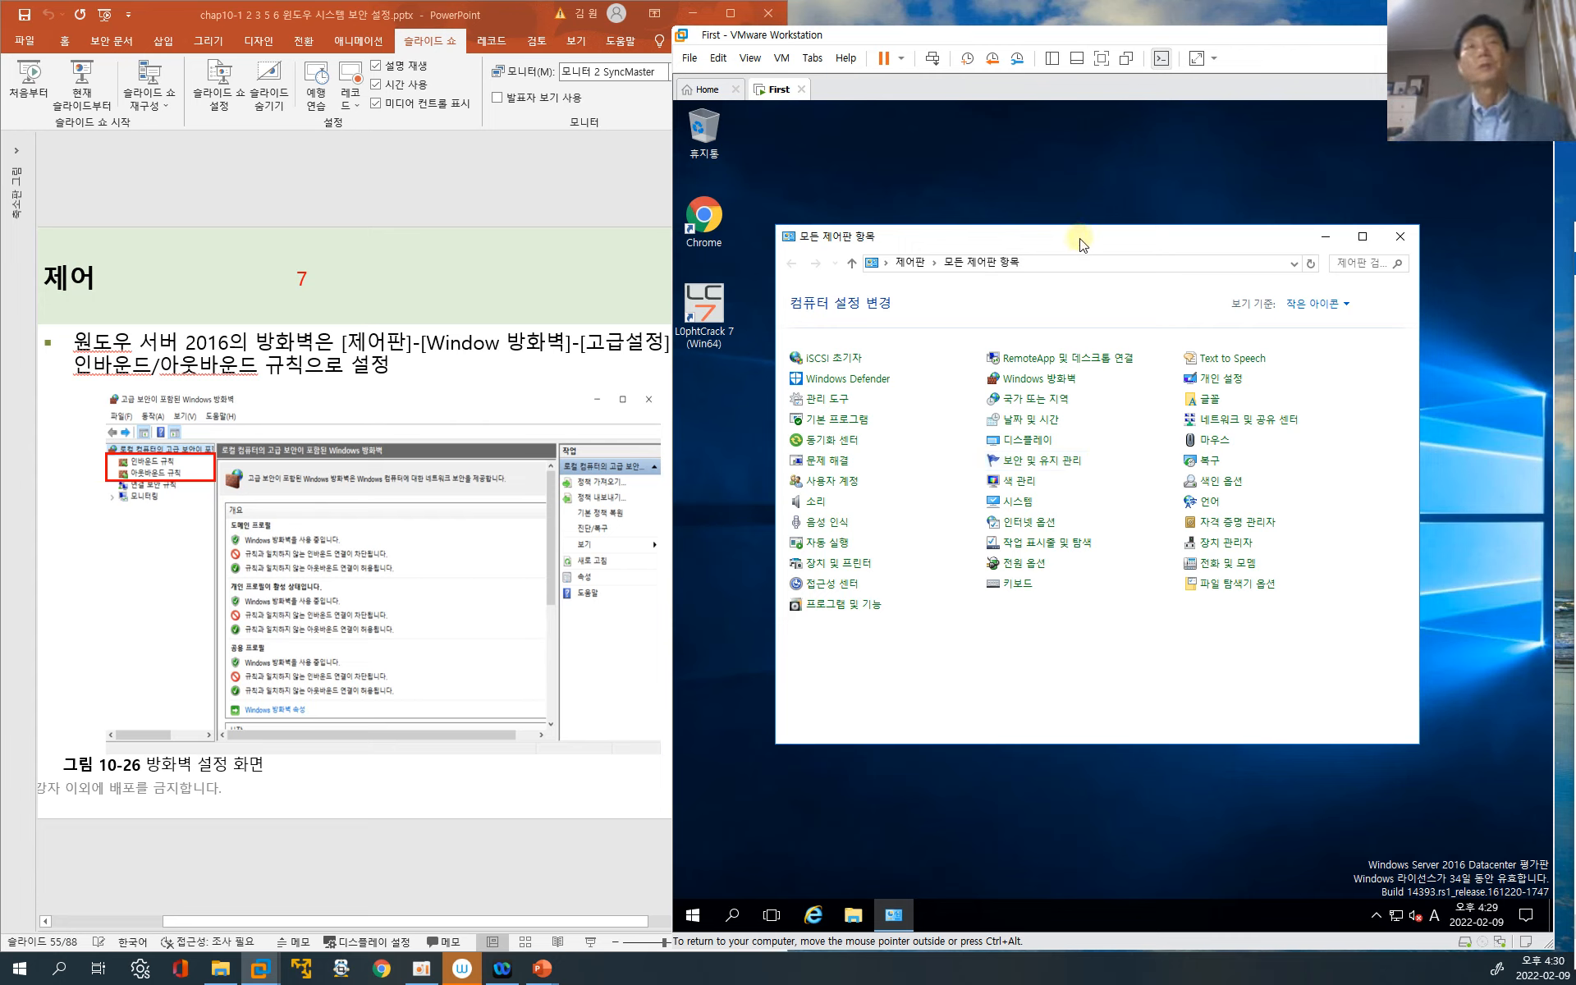
pyautogui.moveTo(1082, 242); pyautogui.dragTo(1094, 223)
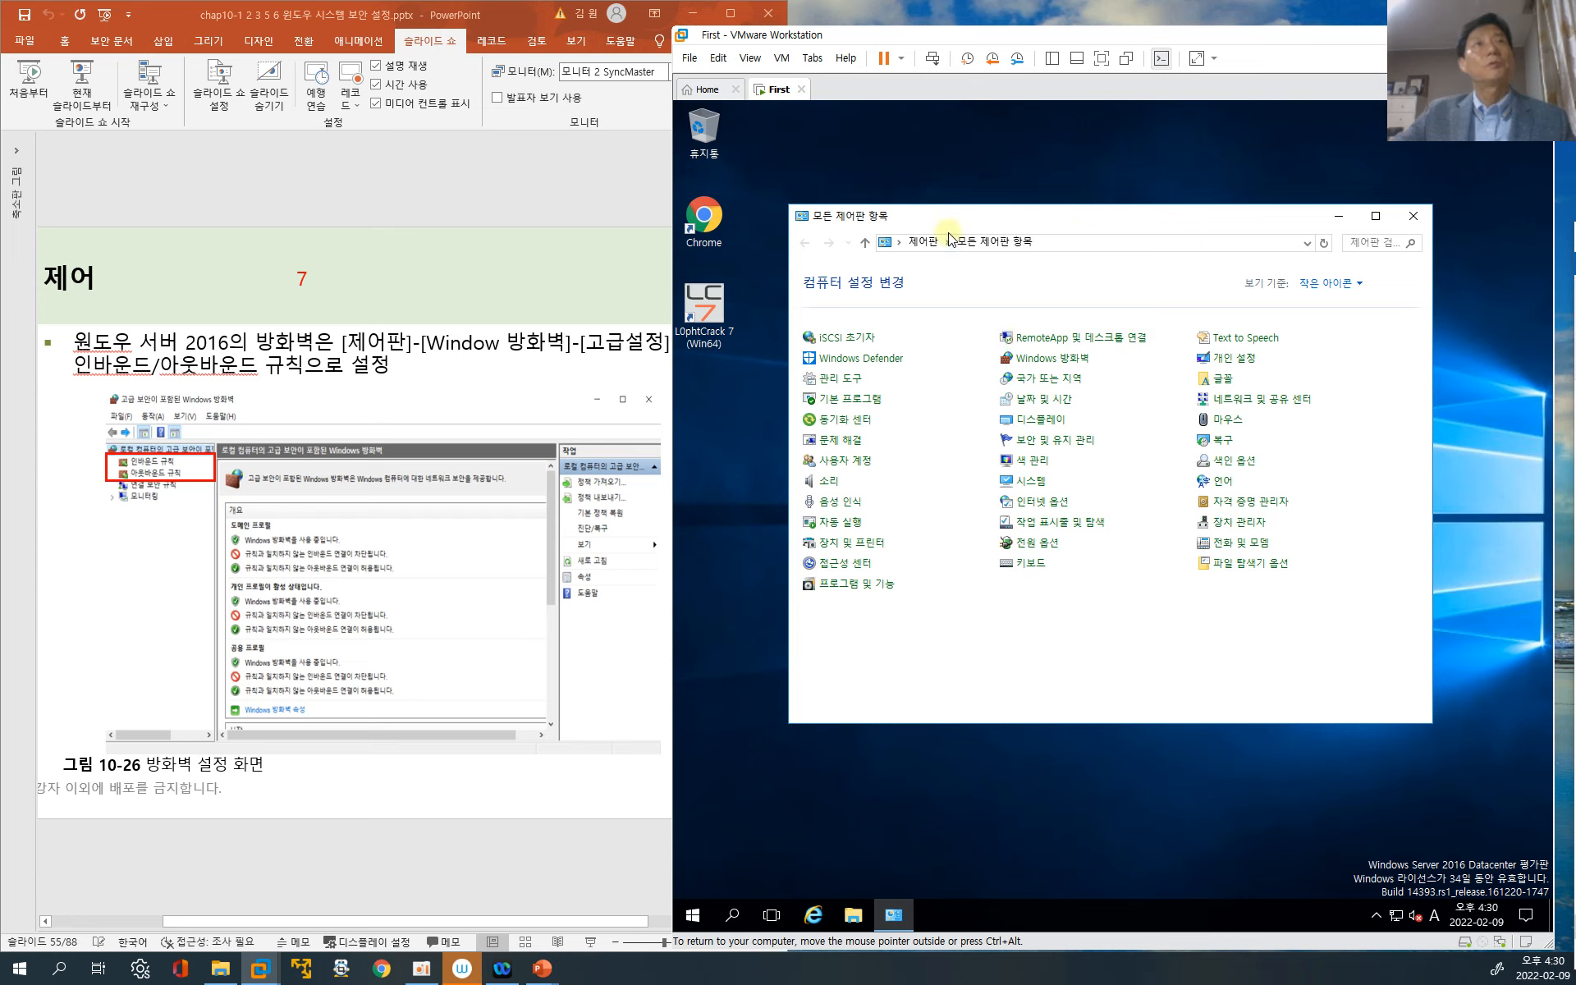
pyautogui.click(879, 361)
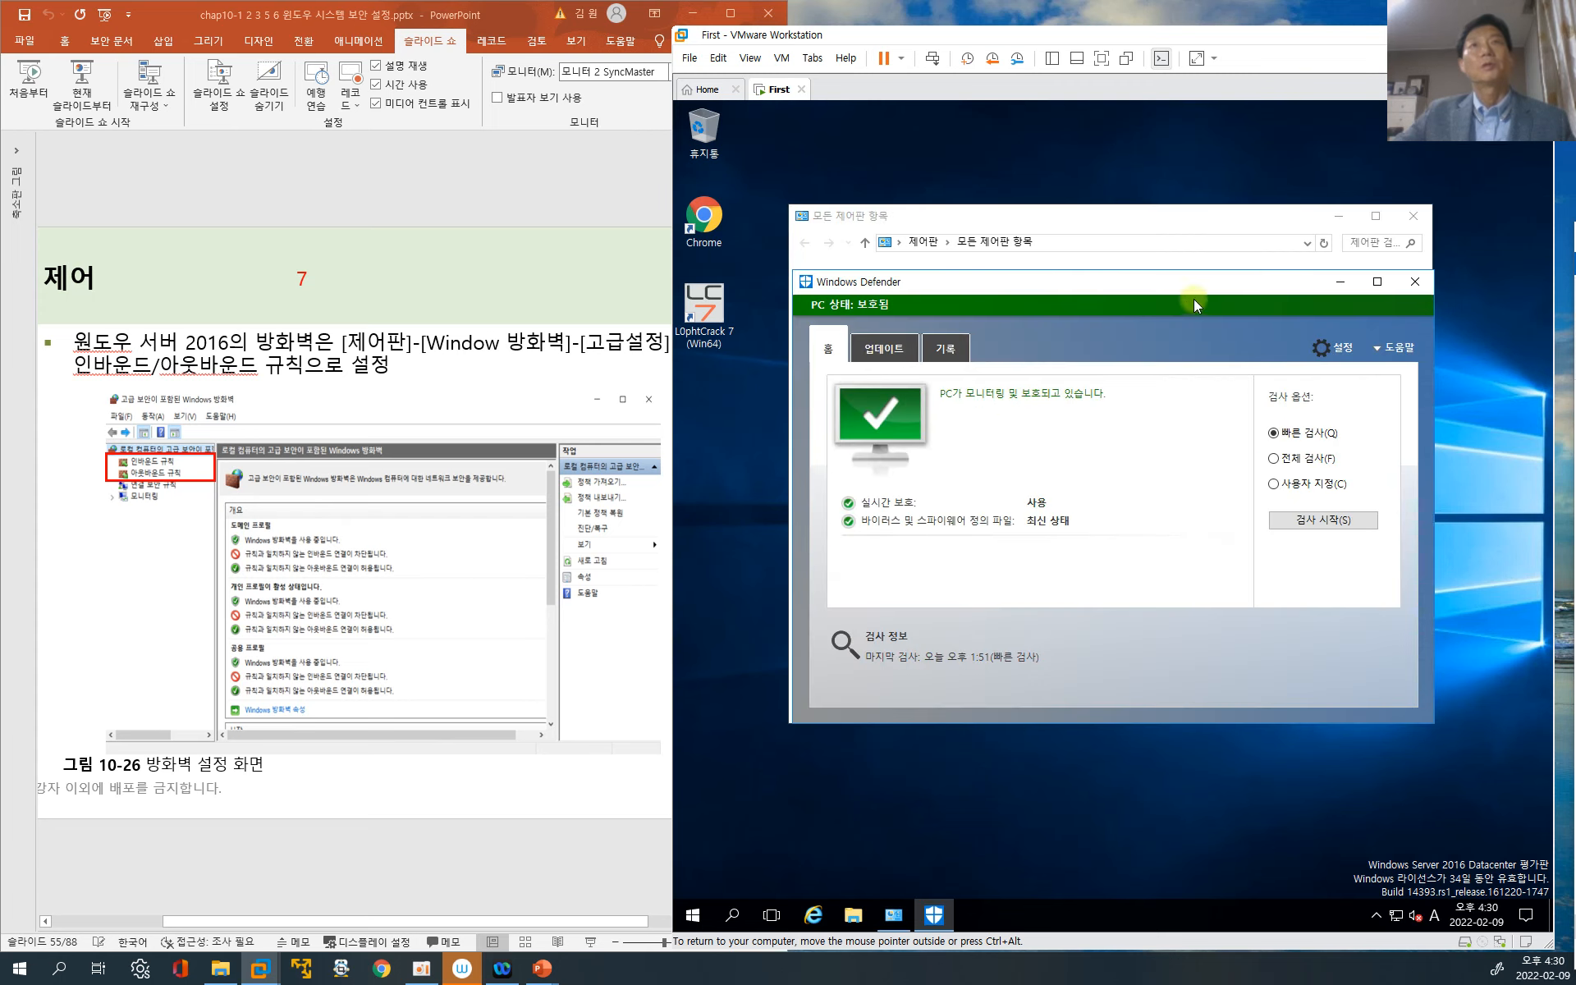
pyautogui.click(1412, 281)
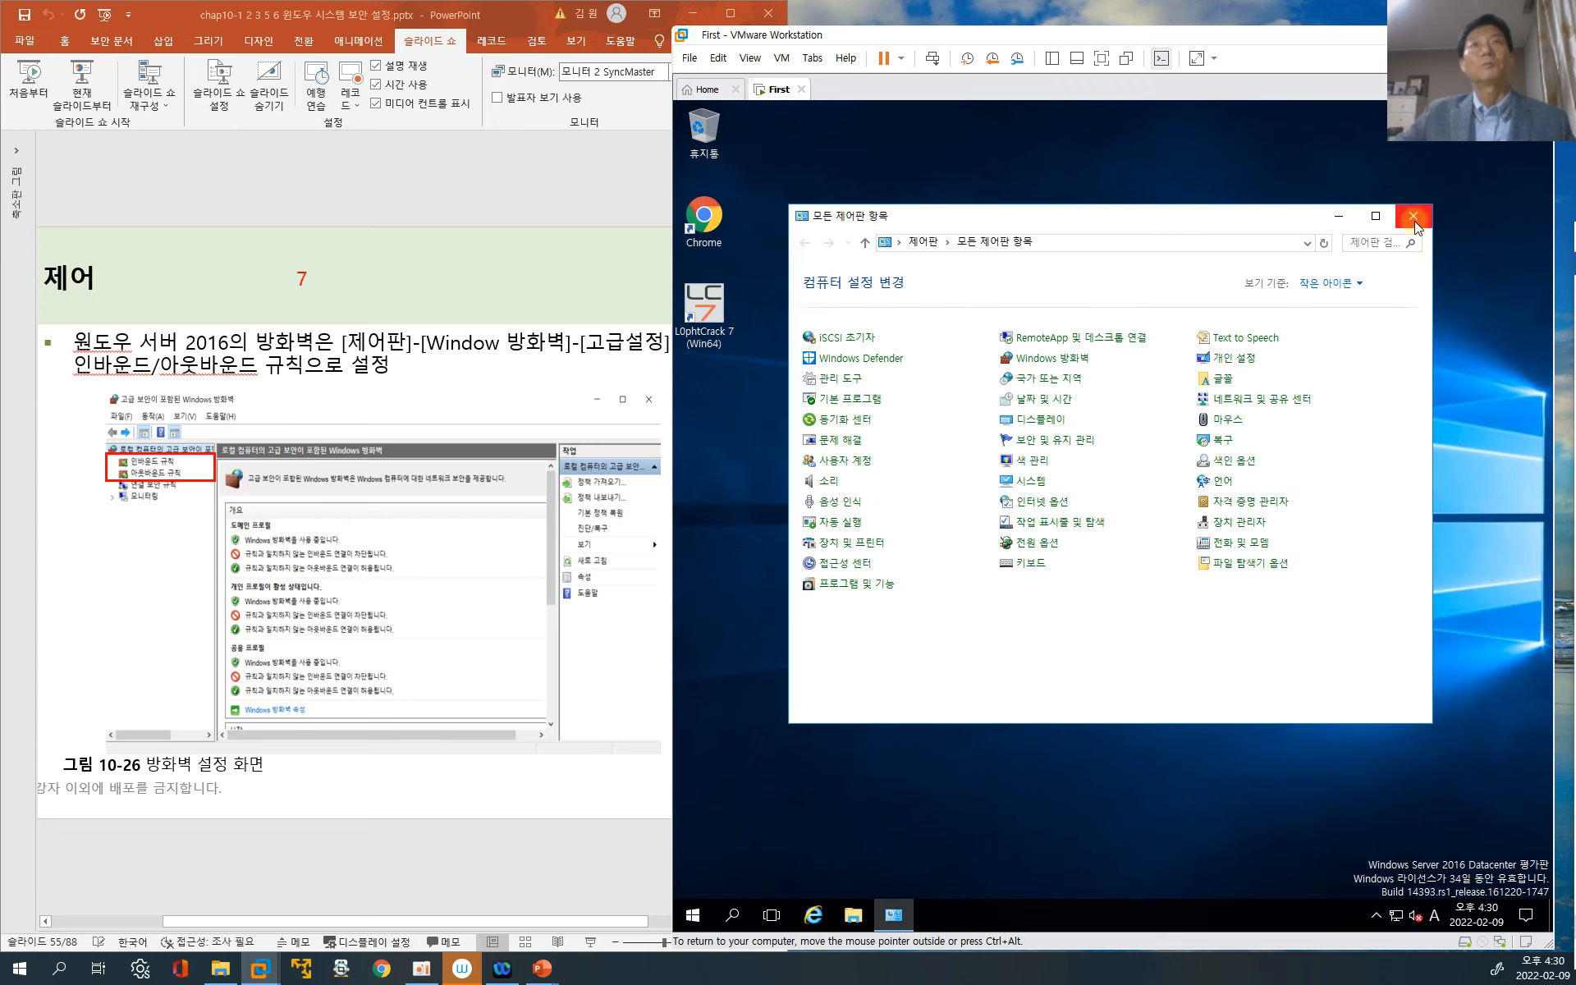
# Open the advanced settings (고급 설정) of Windows 방화벽 and display the inbound rules (인바운드 규칙)
pyautogui.click(1056, 361)
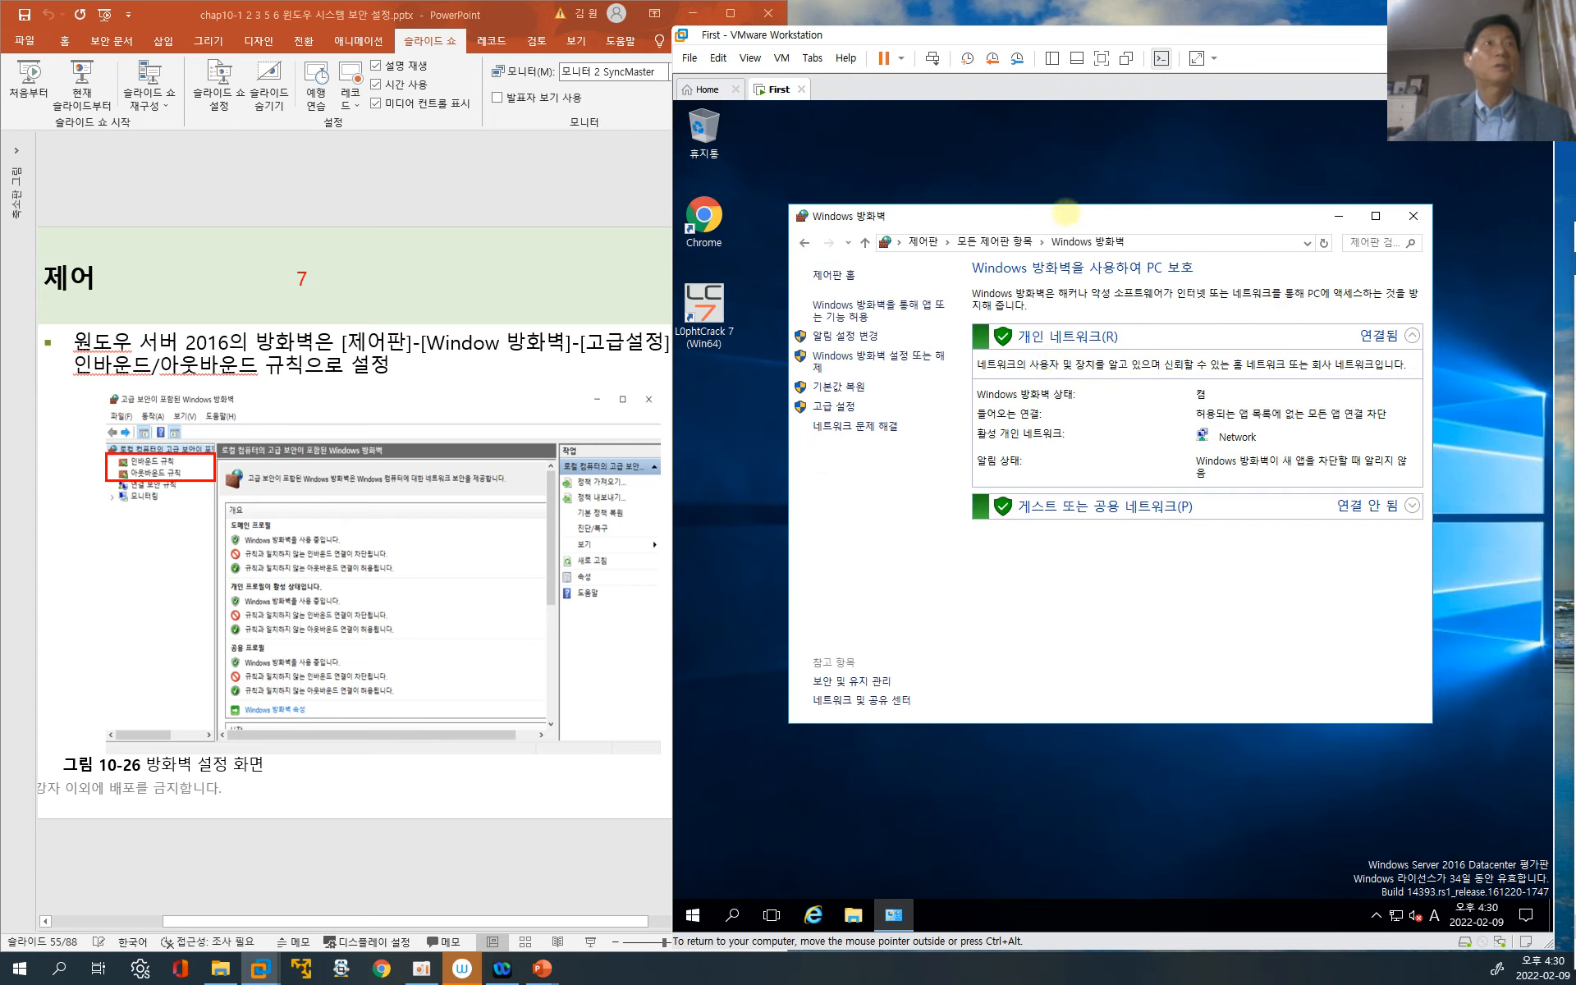
pyautogui.moveTo(1064, 213); pyautogui.dragTo(1036, 204)
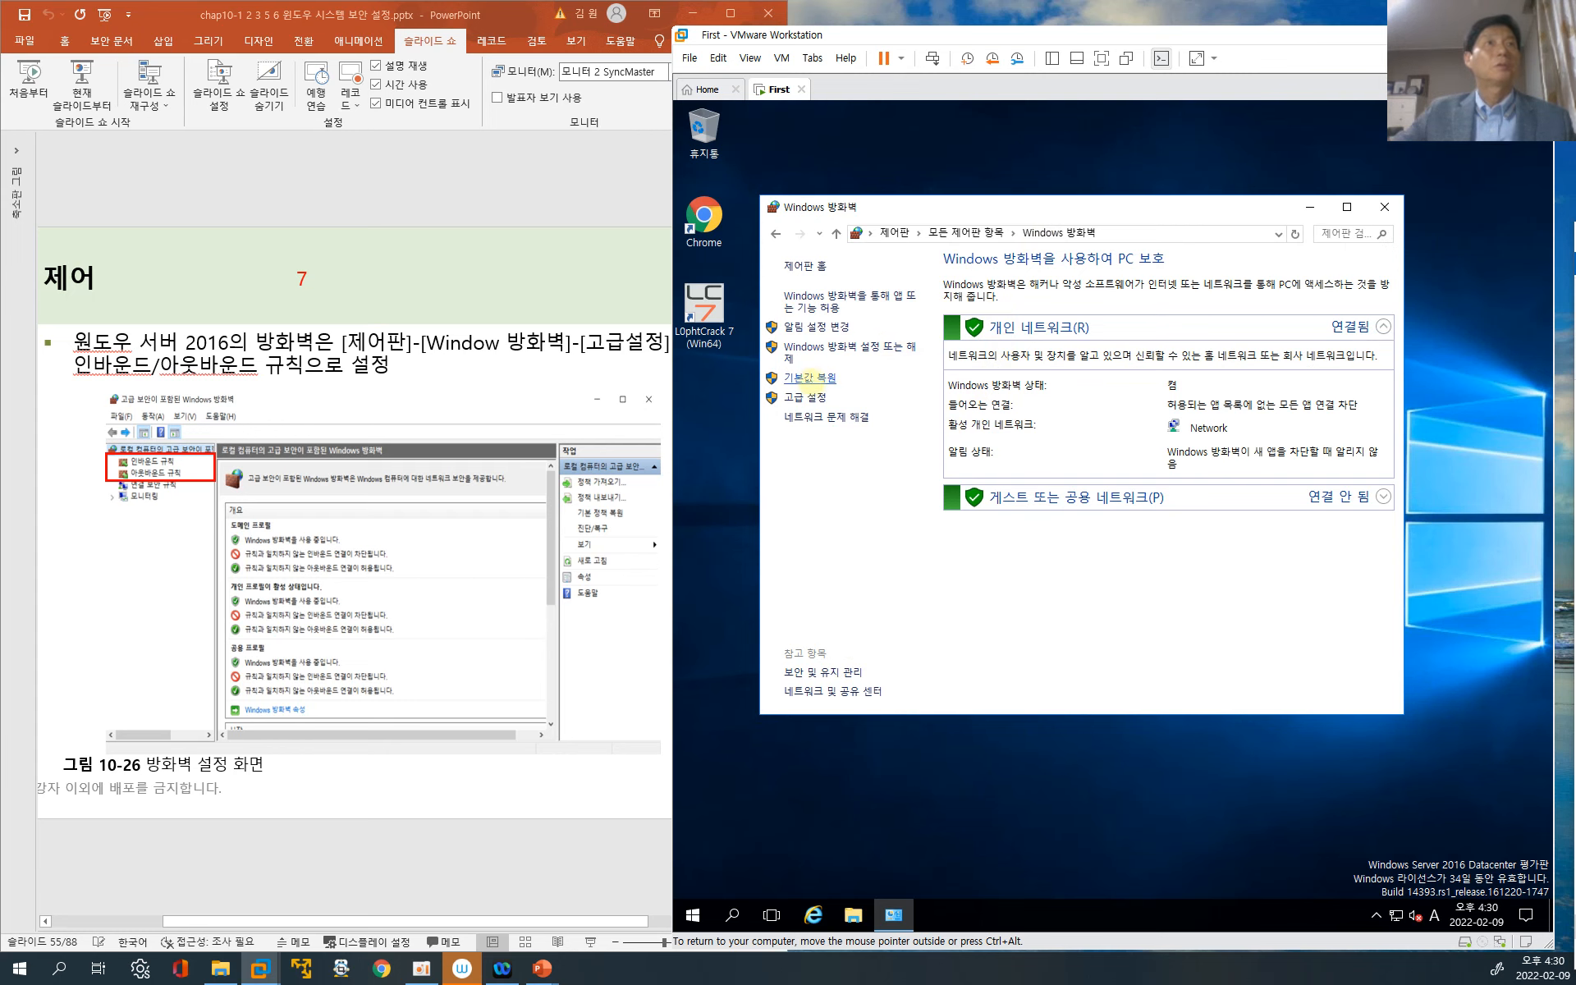
pyautogui.click(806, 398)
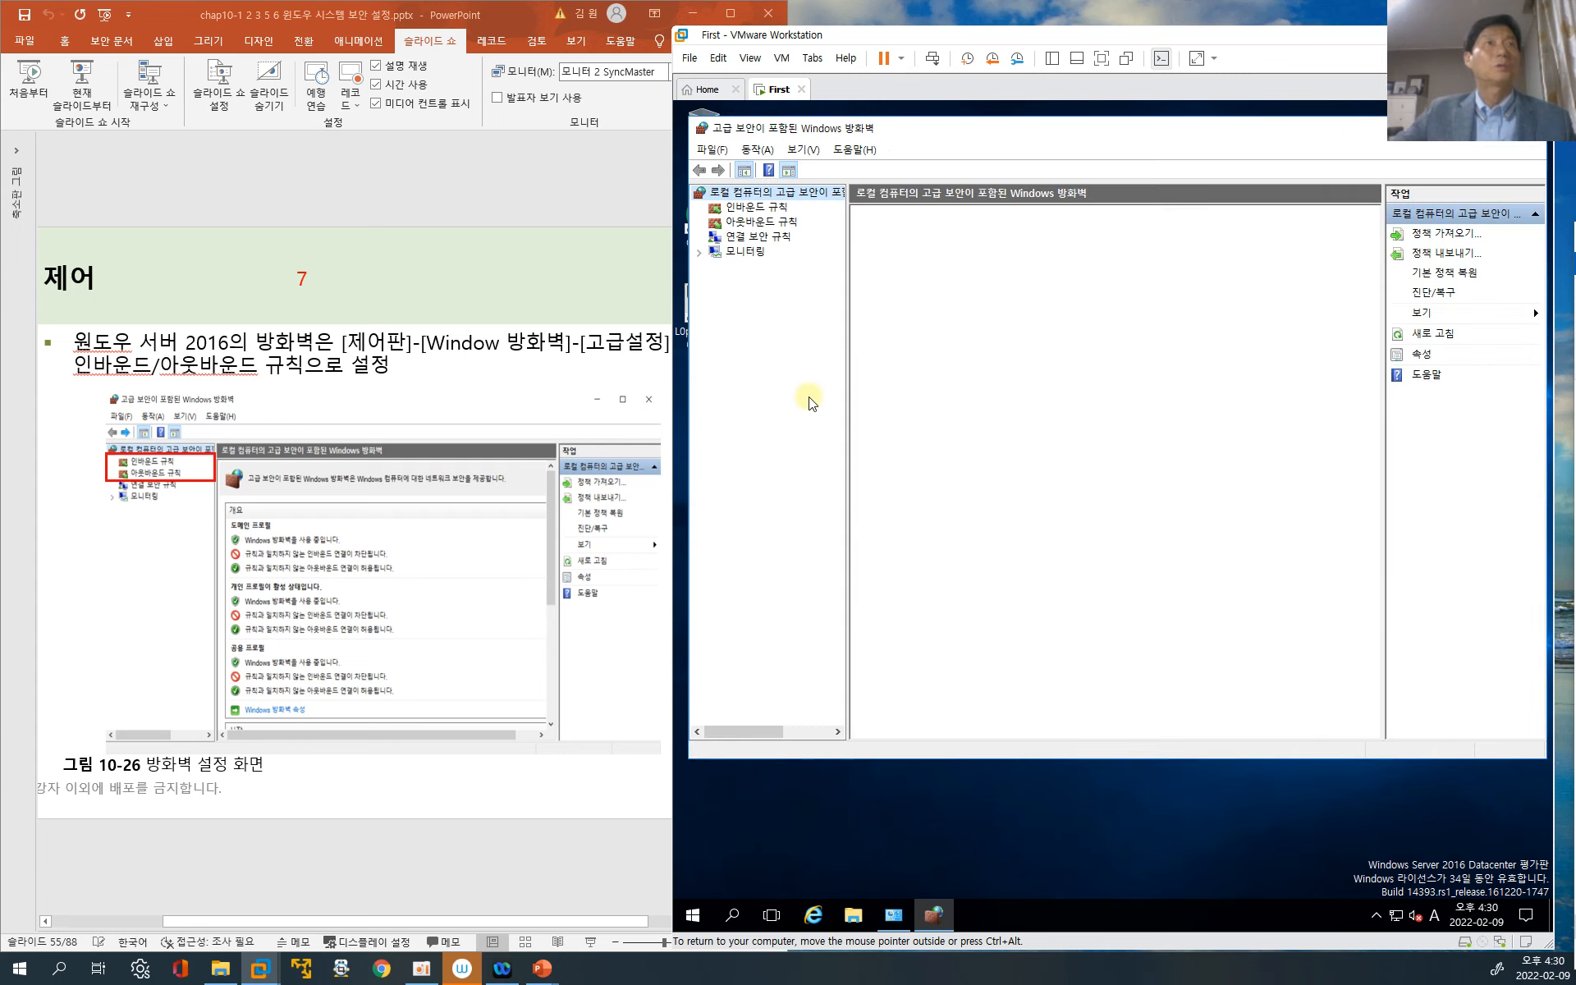
pyautogui.click(774, 212)
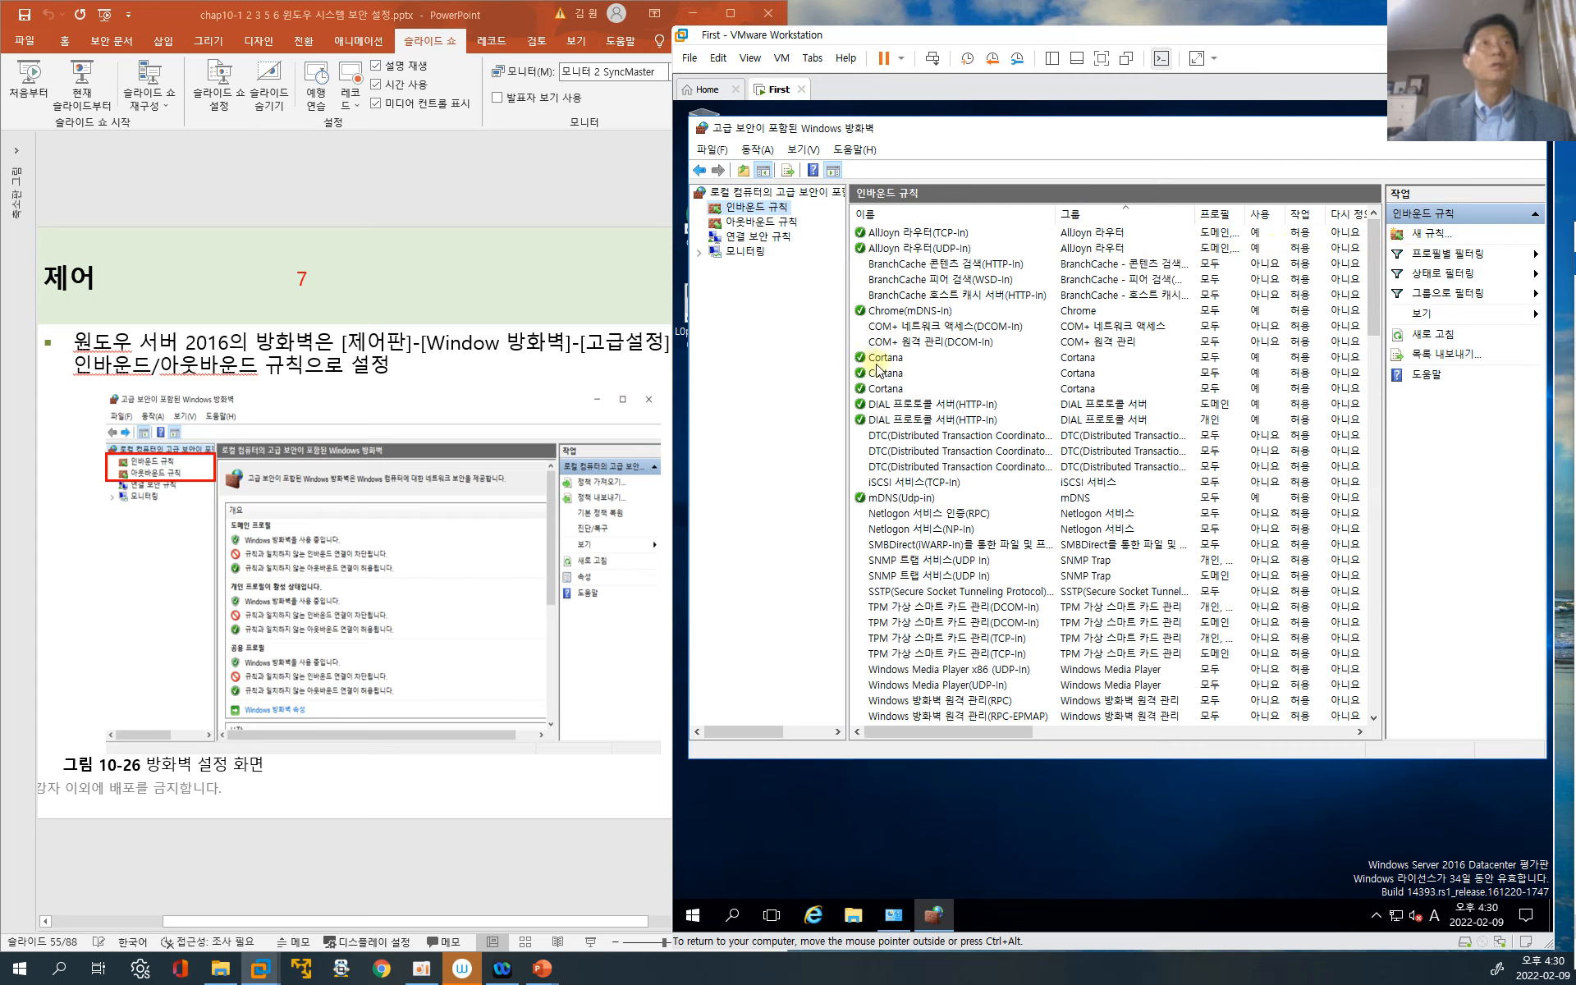
# Browse the inbound rules and inspect the general and protocol/port properties of the public-profile Windows 원격 관리(HTTP-In) rule
pyautogui.scroll(-6, 948, 509)
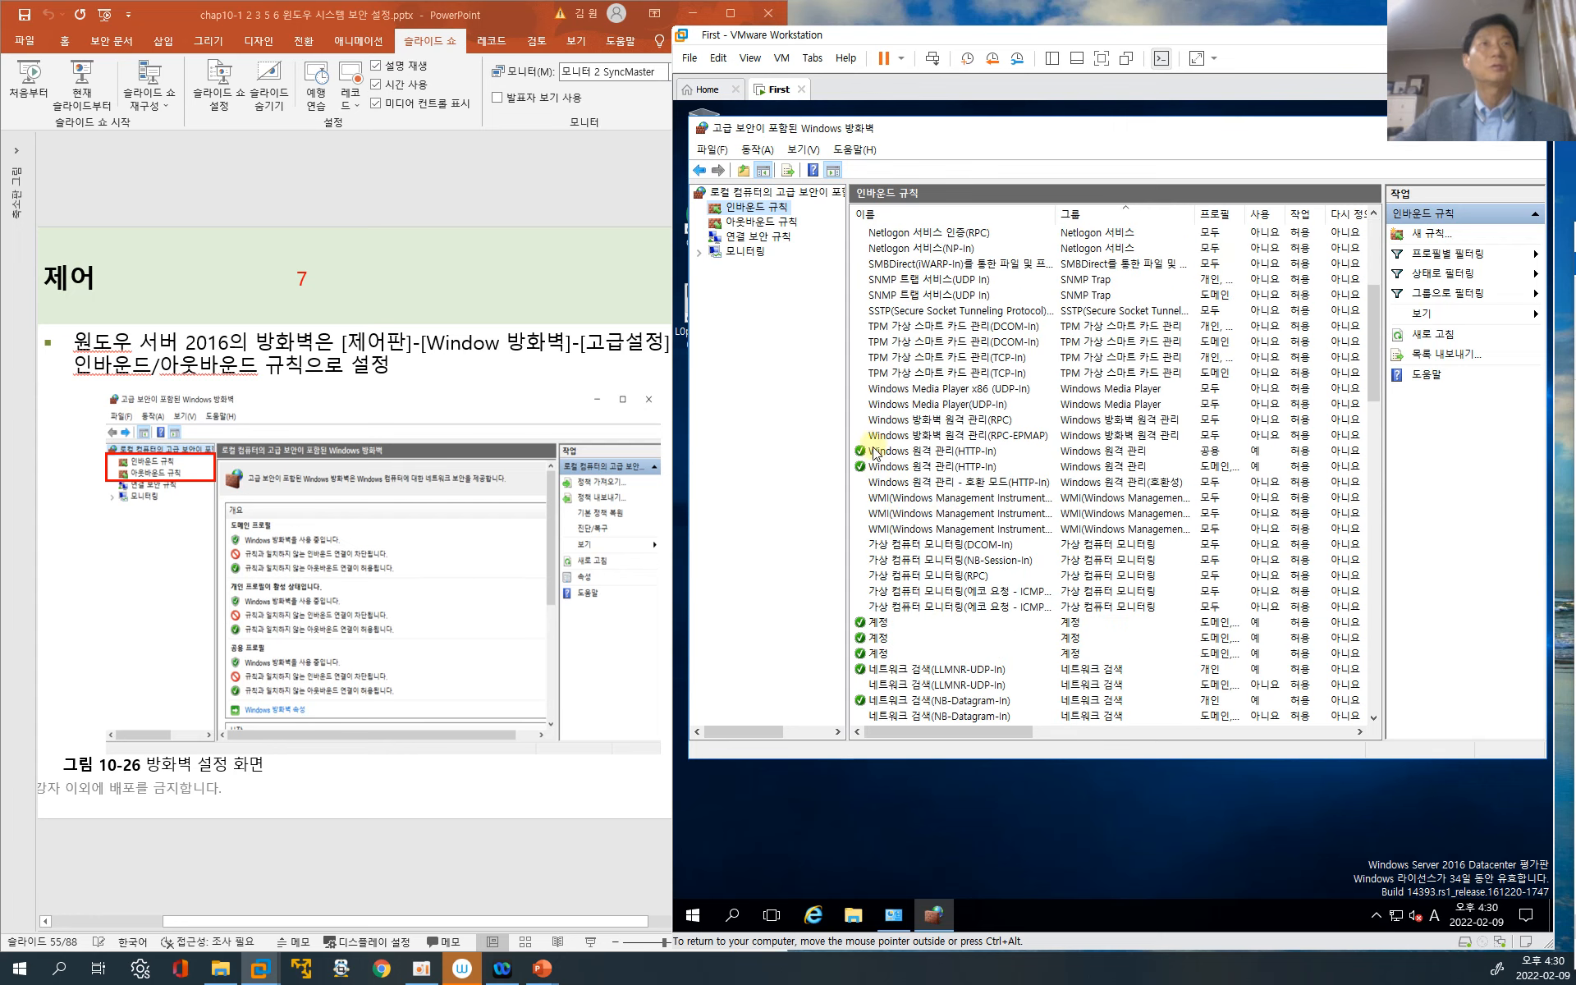
pyautogui.scroll(-1, 936, 423)
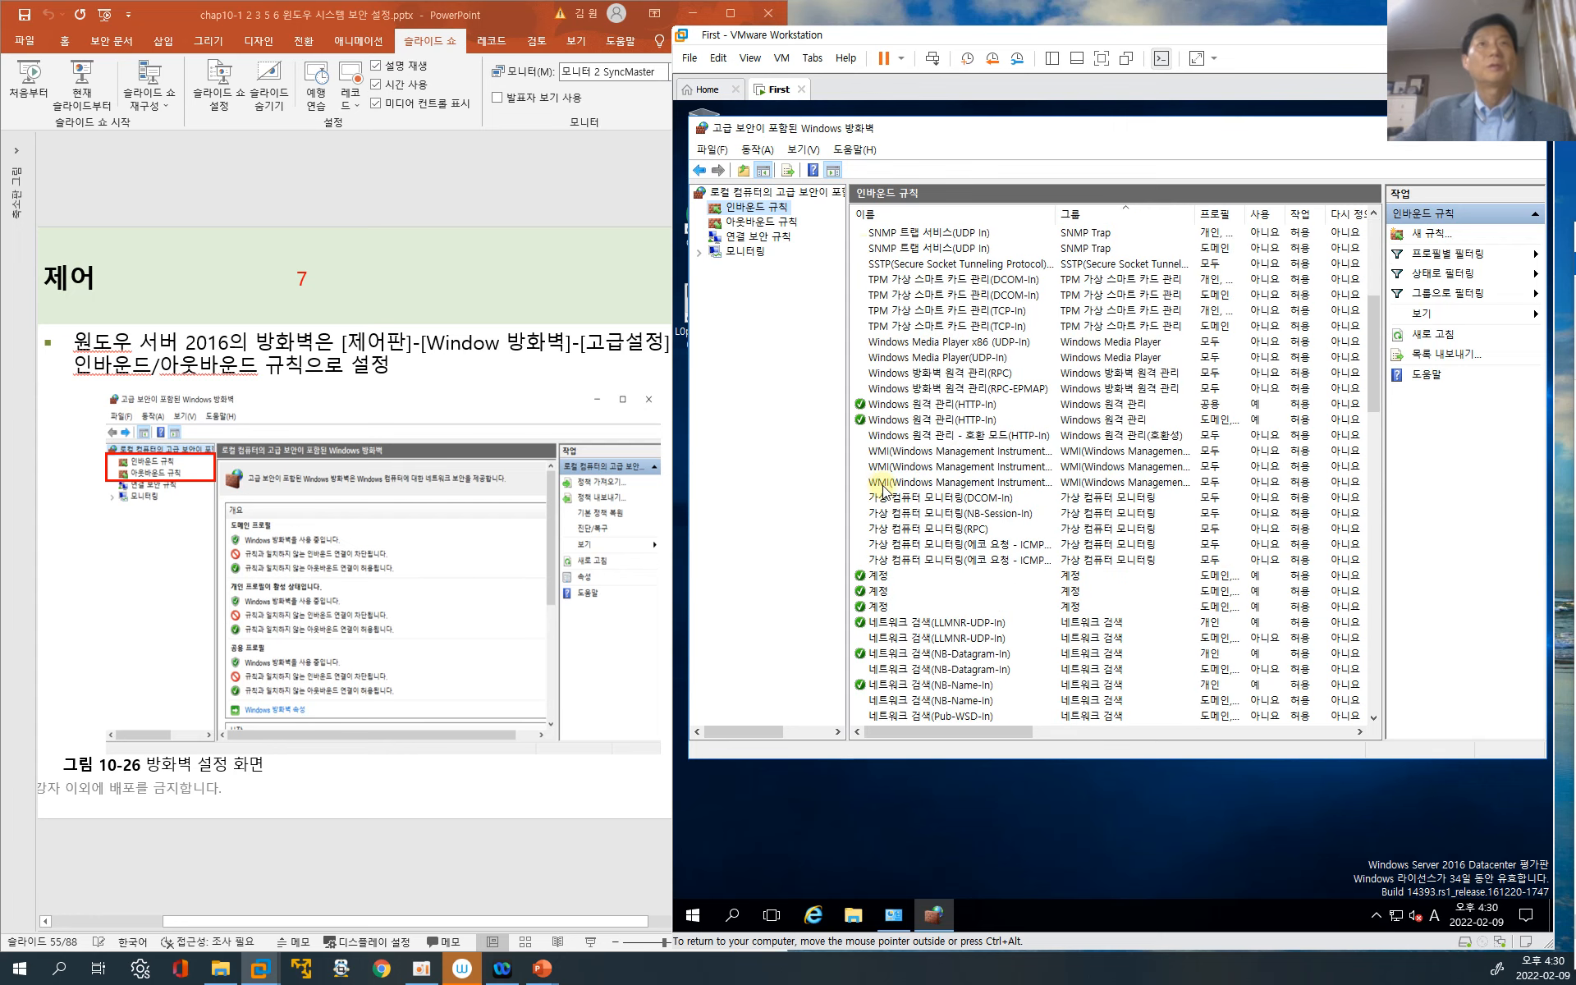
pyautogui.doubleClick(943, 406)
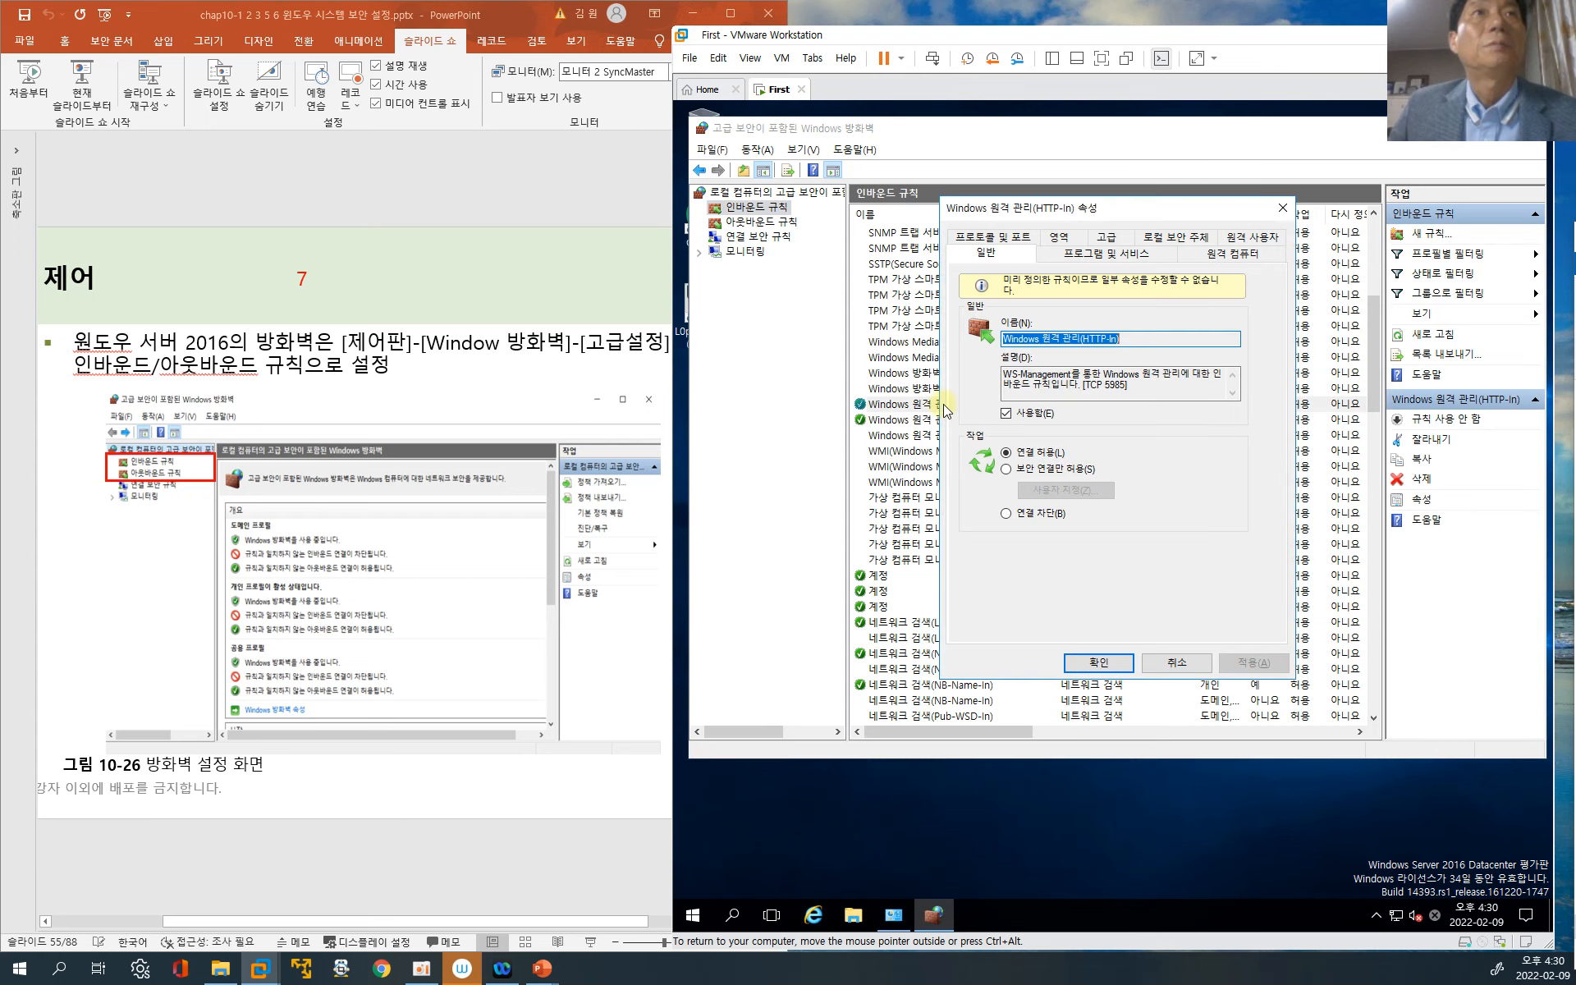
pyautogui.click(1017, 238)
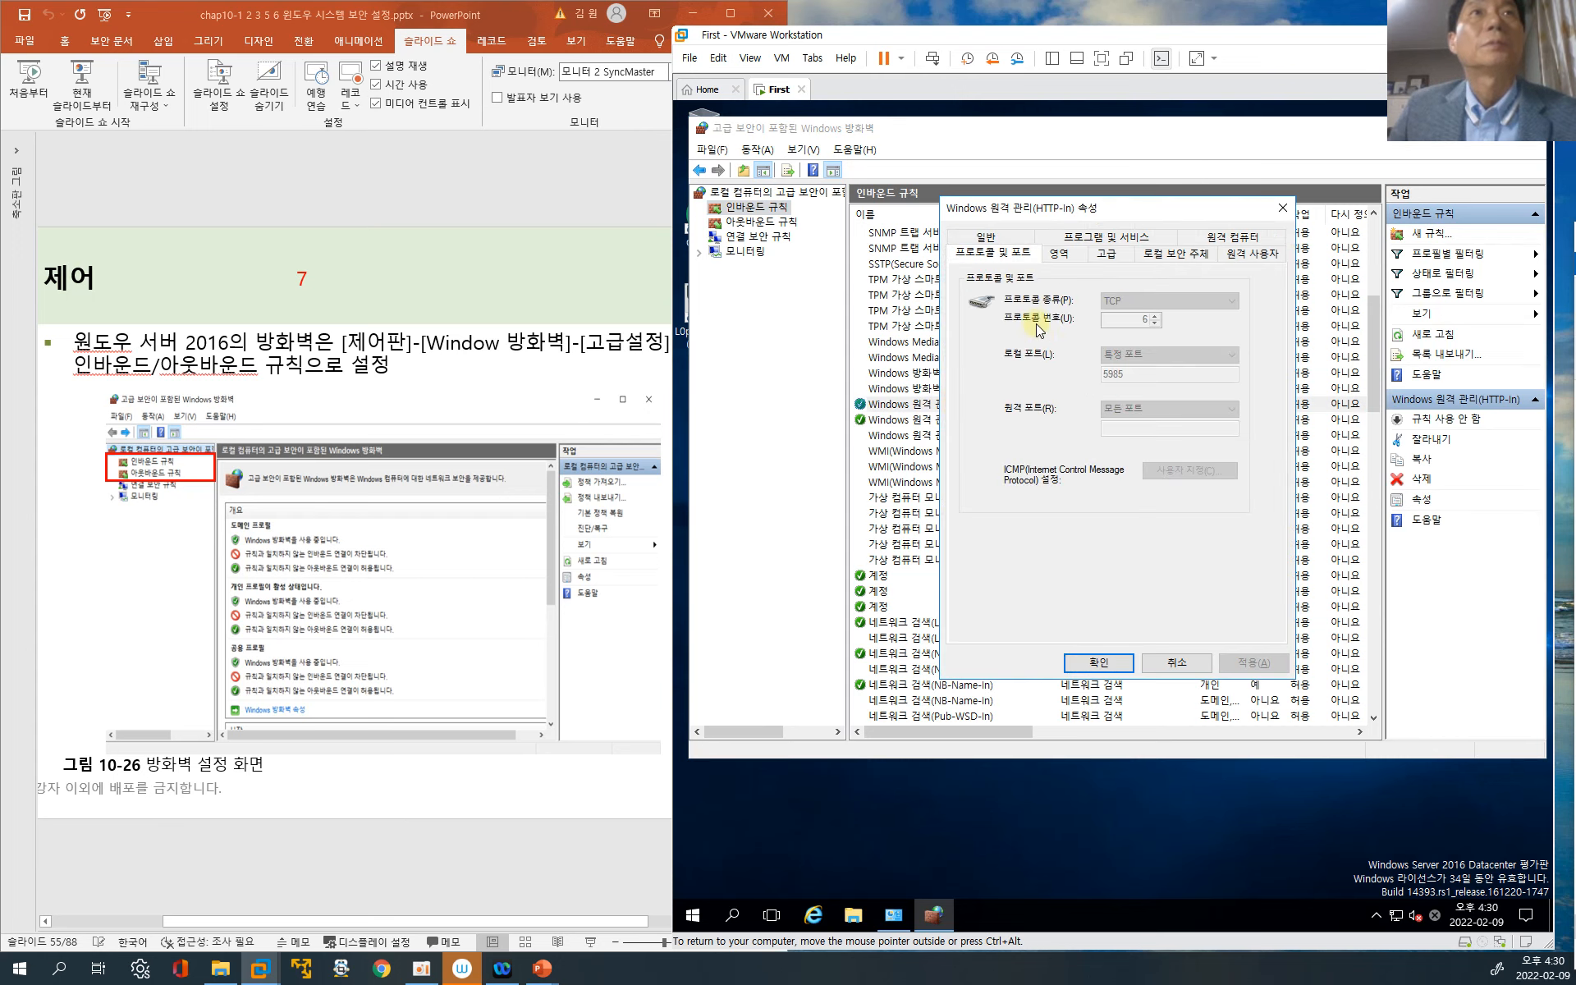
pyautogui.click(1281, 208)
pyautogui.scroll(-2, 971, 427)
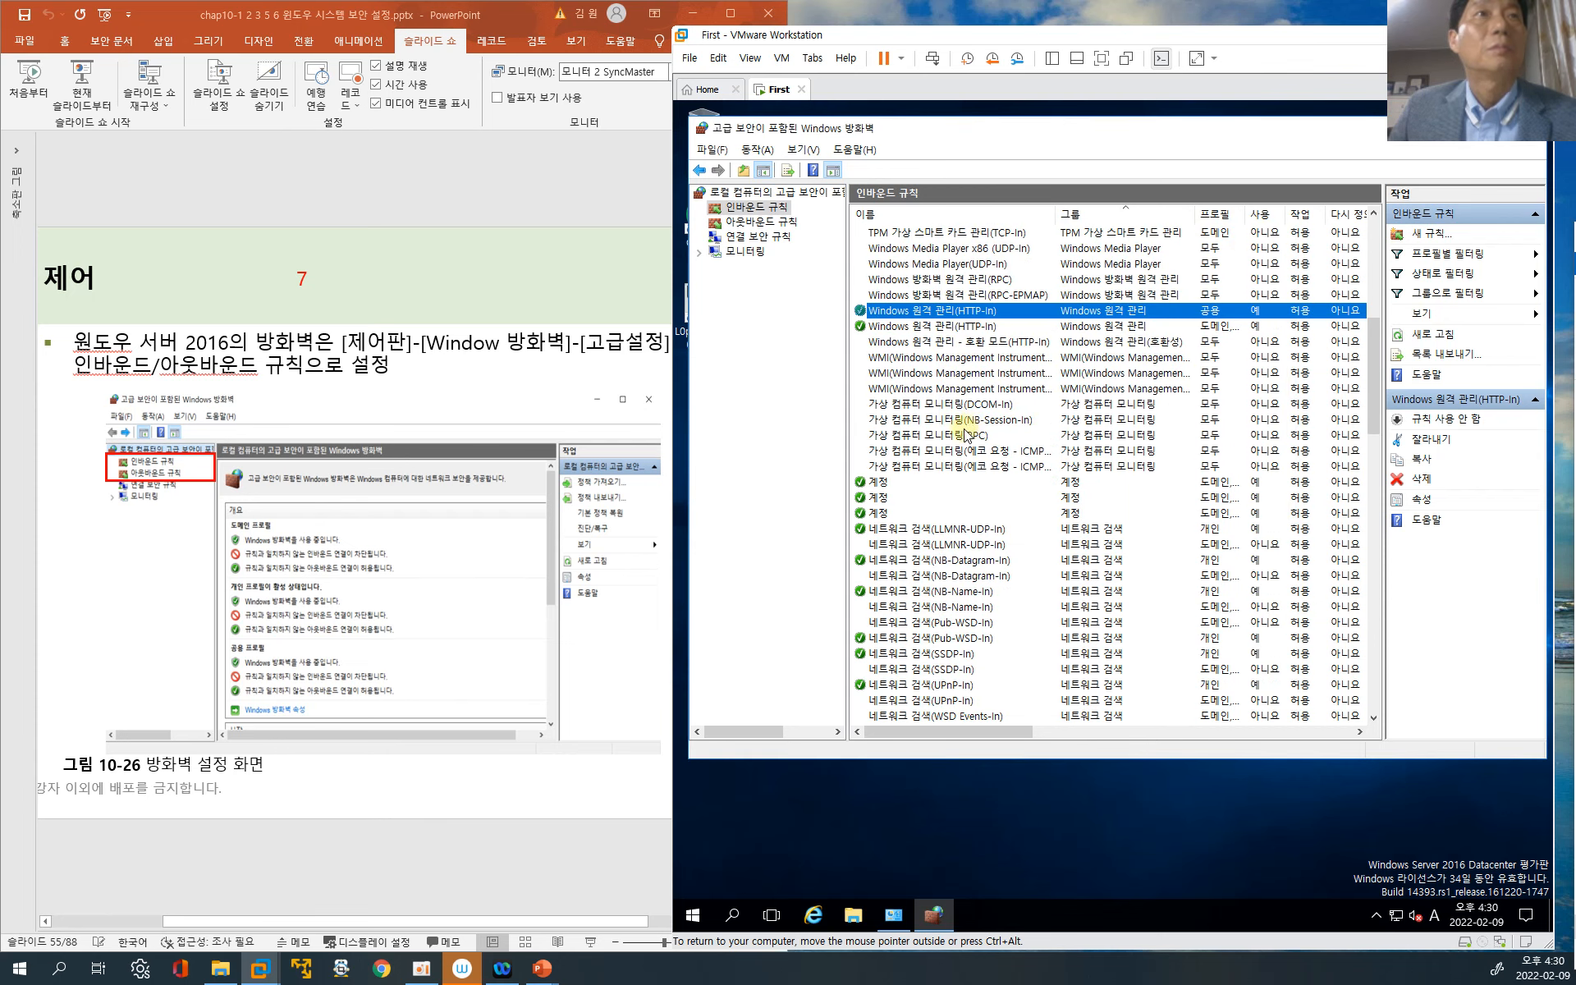
pyautogui.scroll(-5, 966, 435)
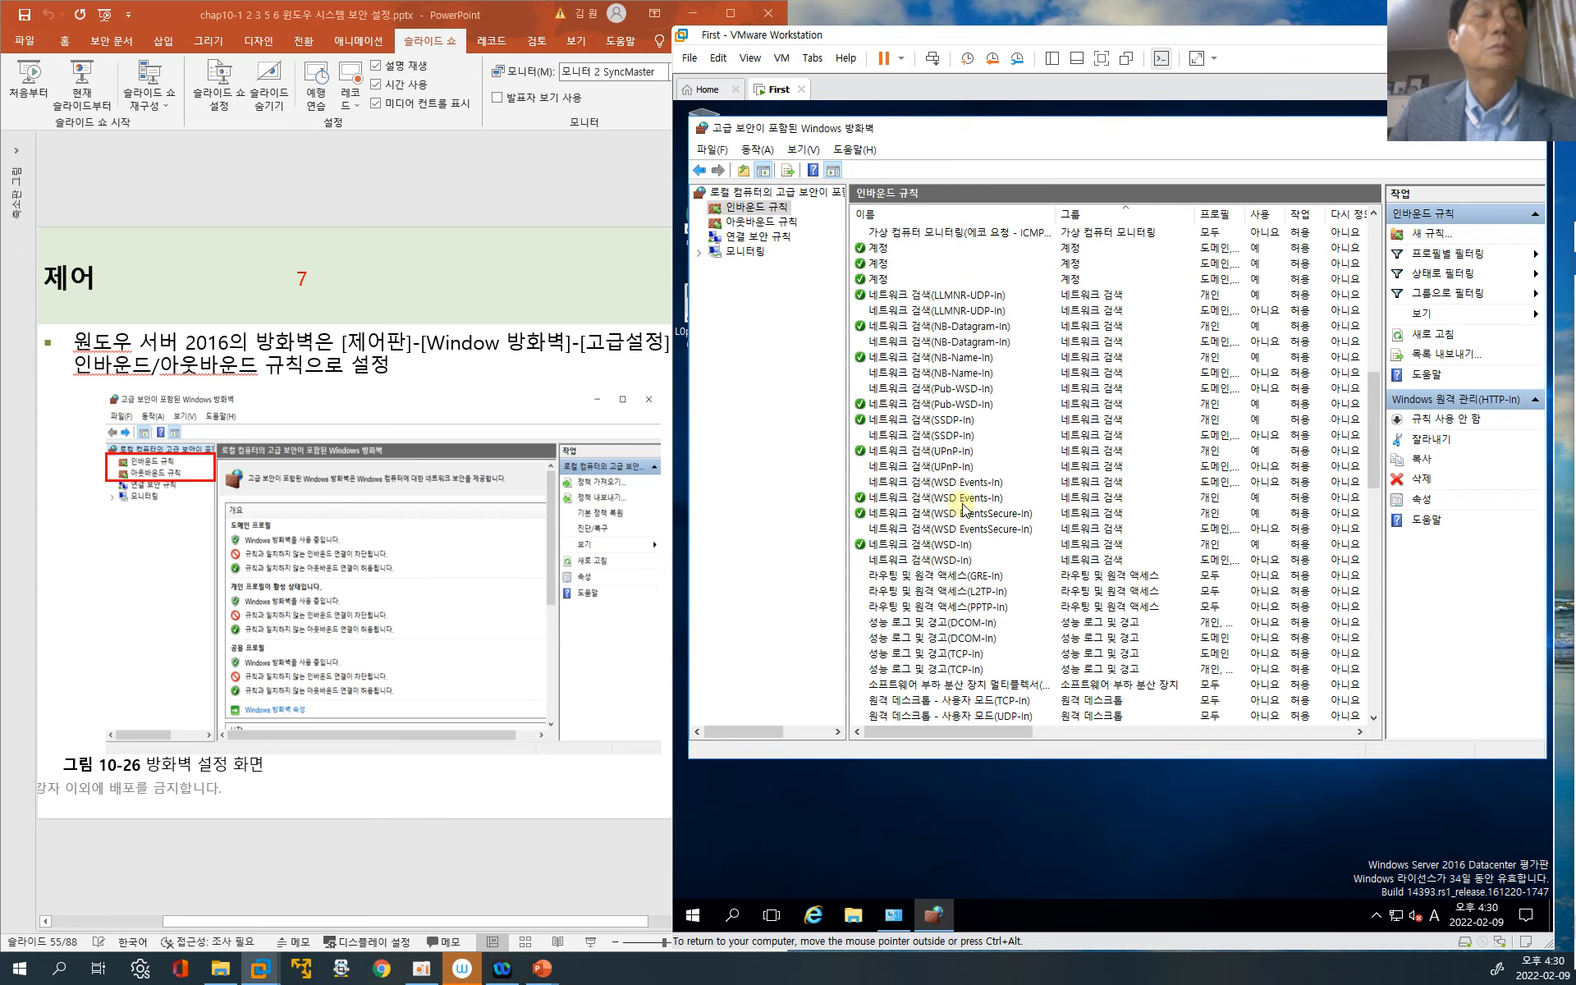
pyautogui.scroll(-2, 966, 507)
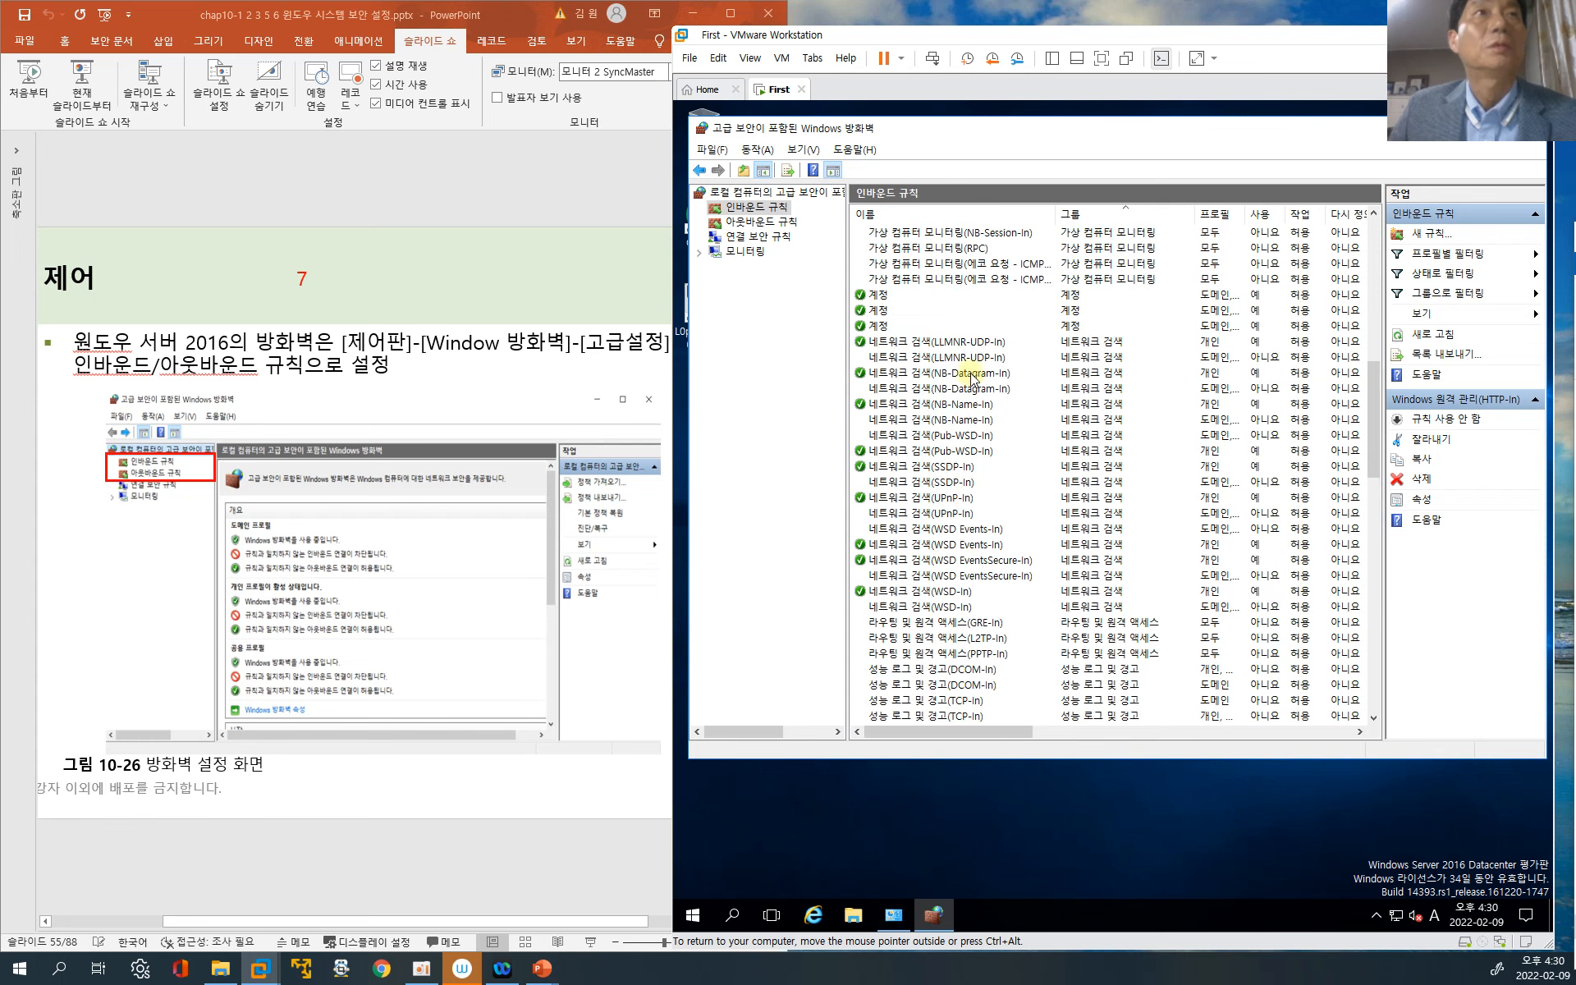
pyautogui.scroll(1, 991, 427)
pyautogui.scroll(-7, 991, 427)
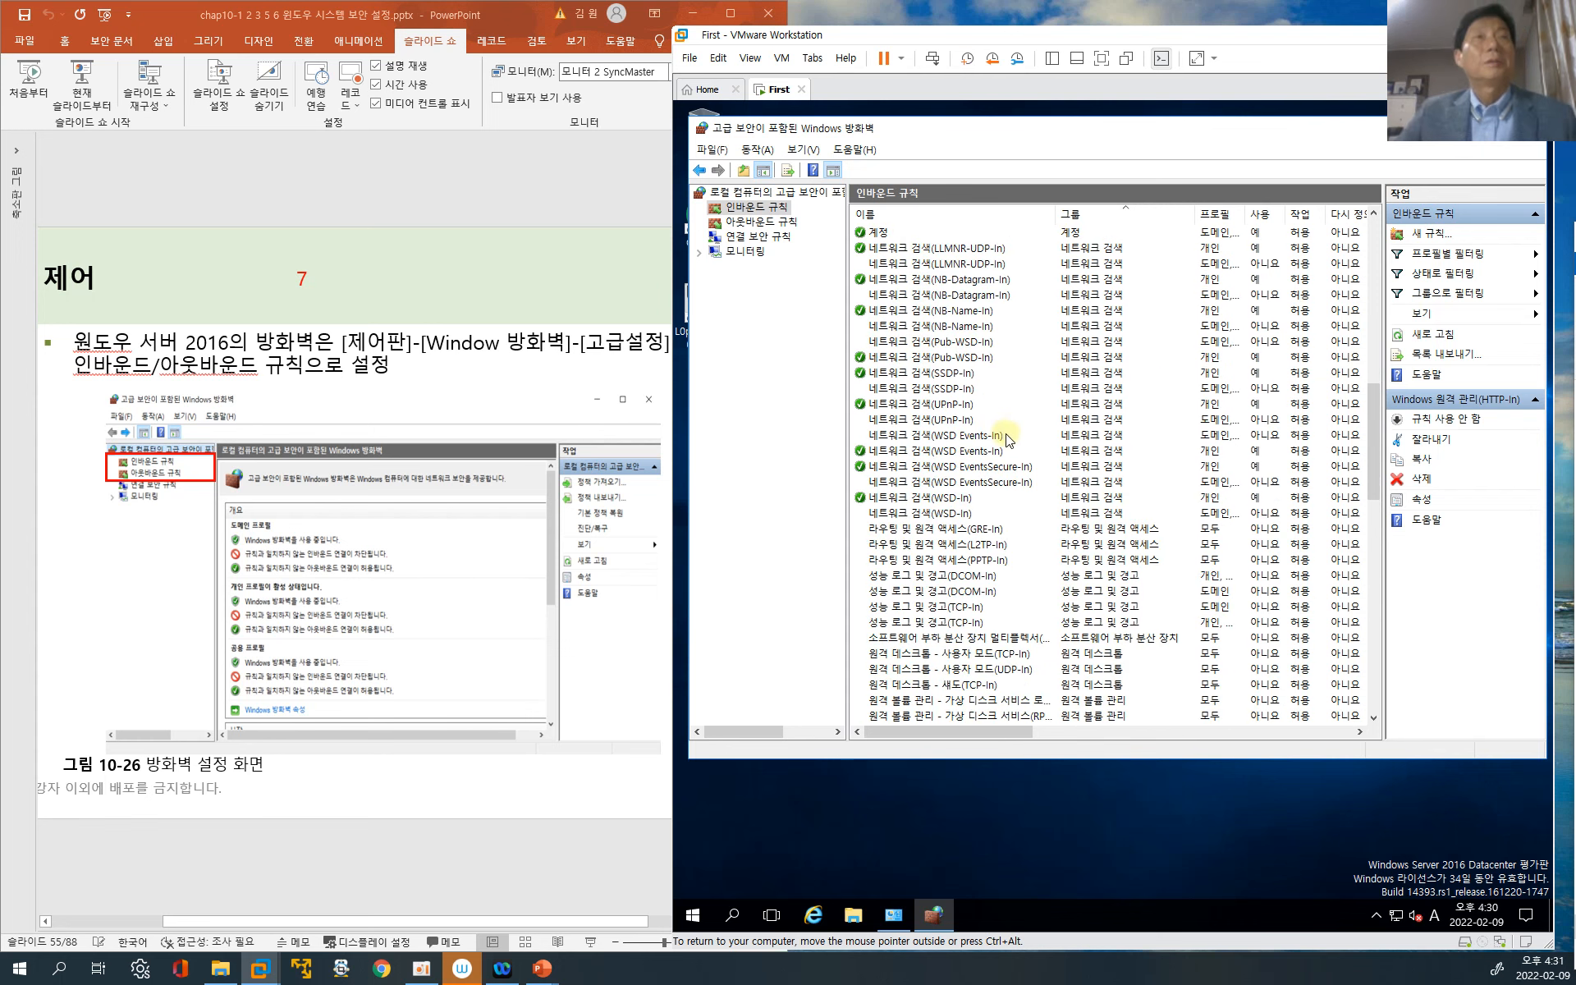
pyautogui.scroll(20, 993, 426)
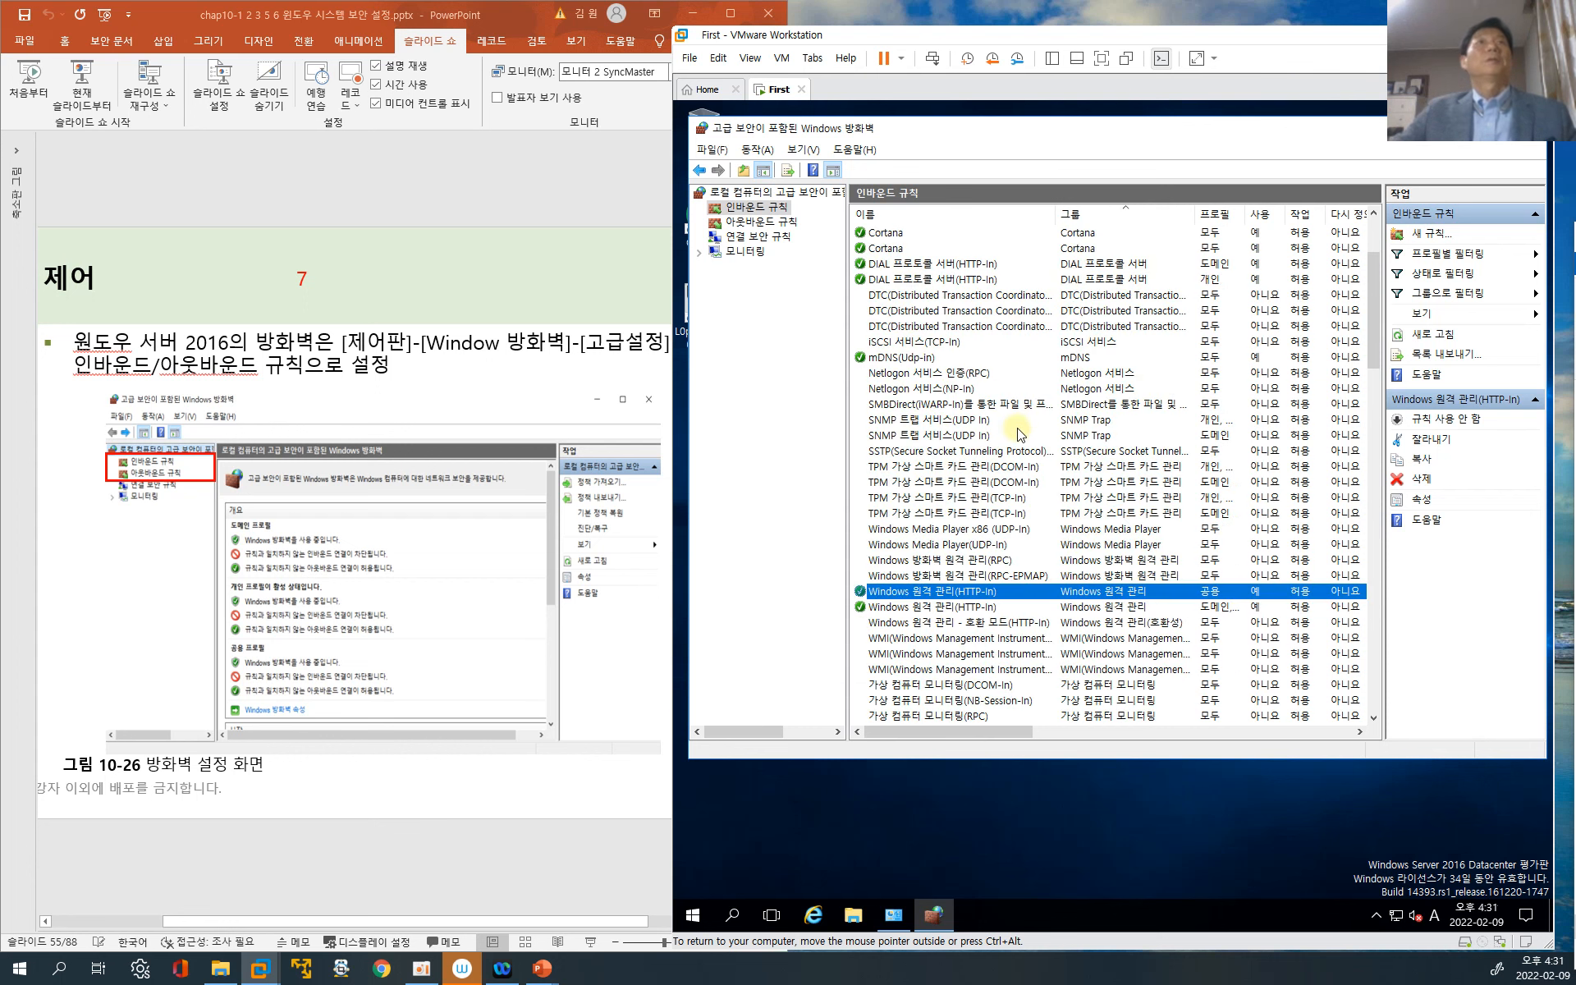
# Start a new inbound rule and set its rule type to 포트 (port)
pyautogui.click(1434, 235)
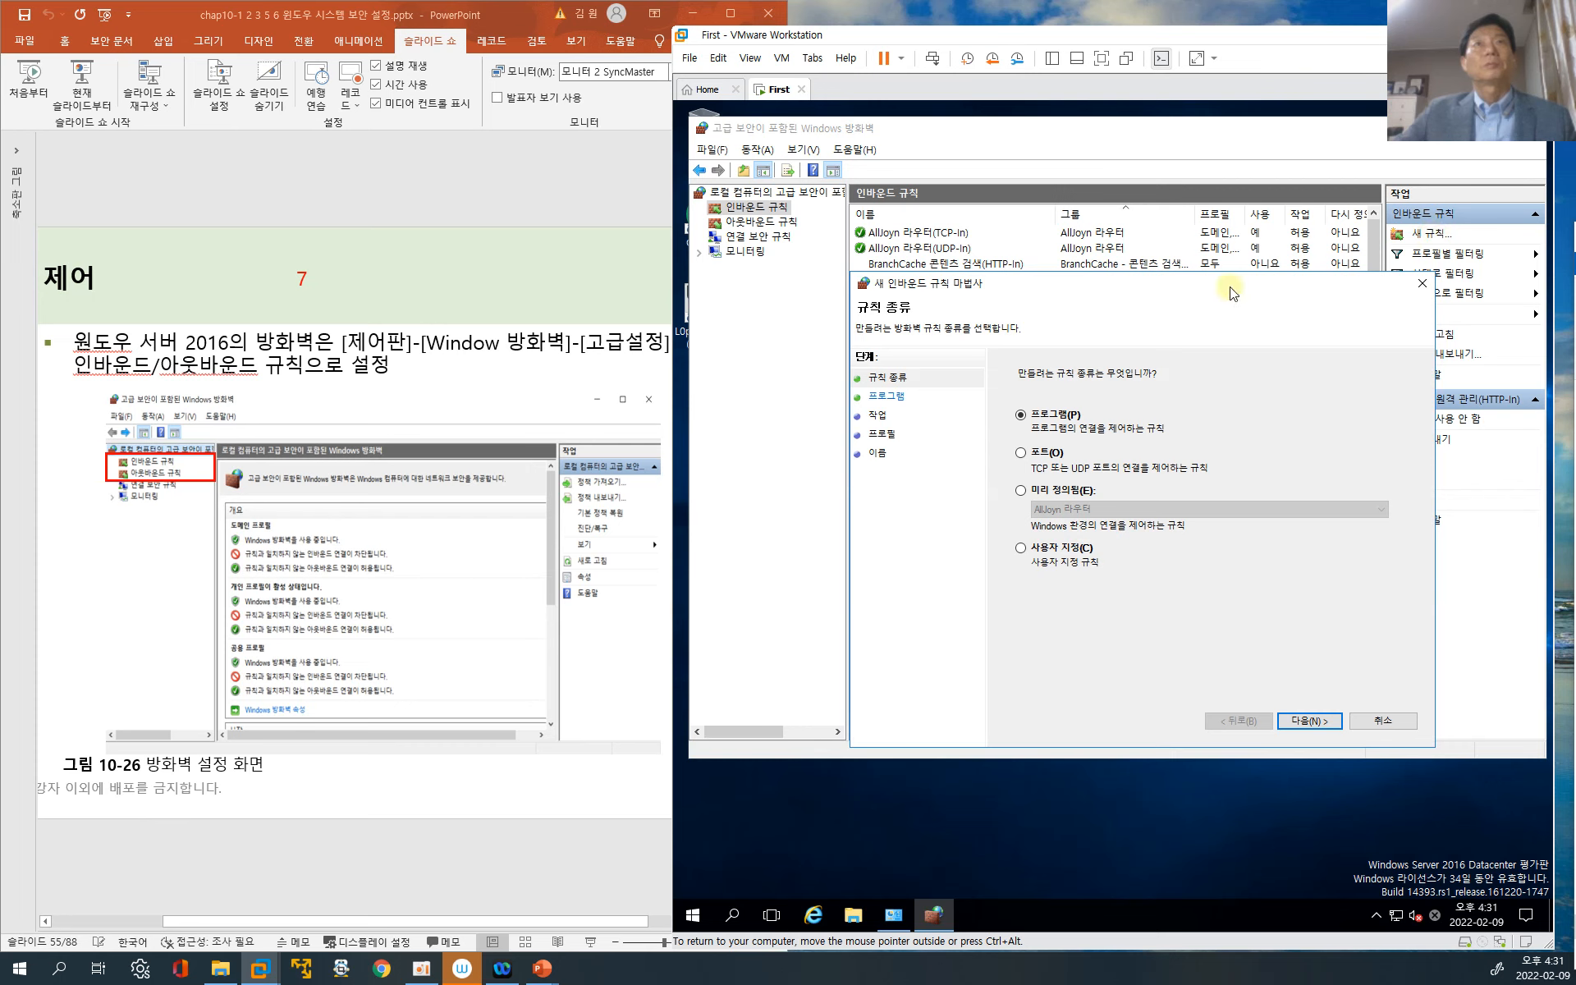
pyautogui.moveTo(1067, 288); pyautogui.dragTo(1023, 243)
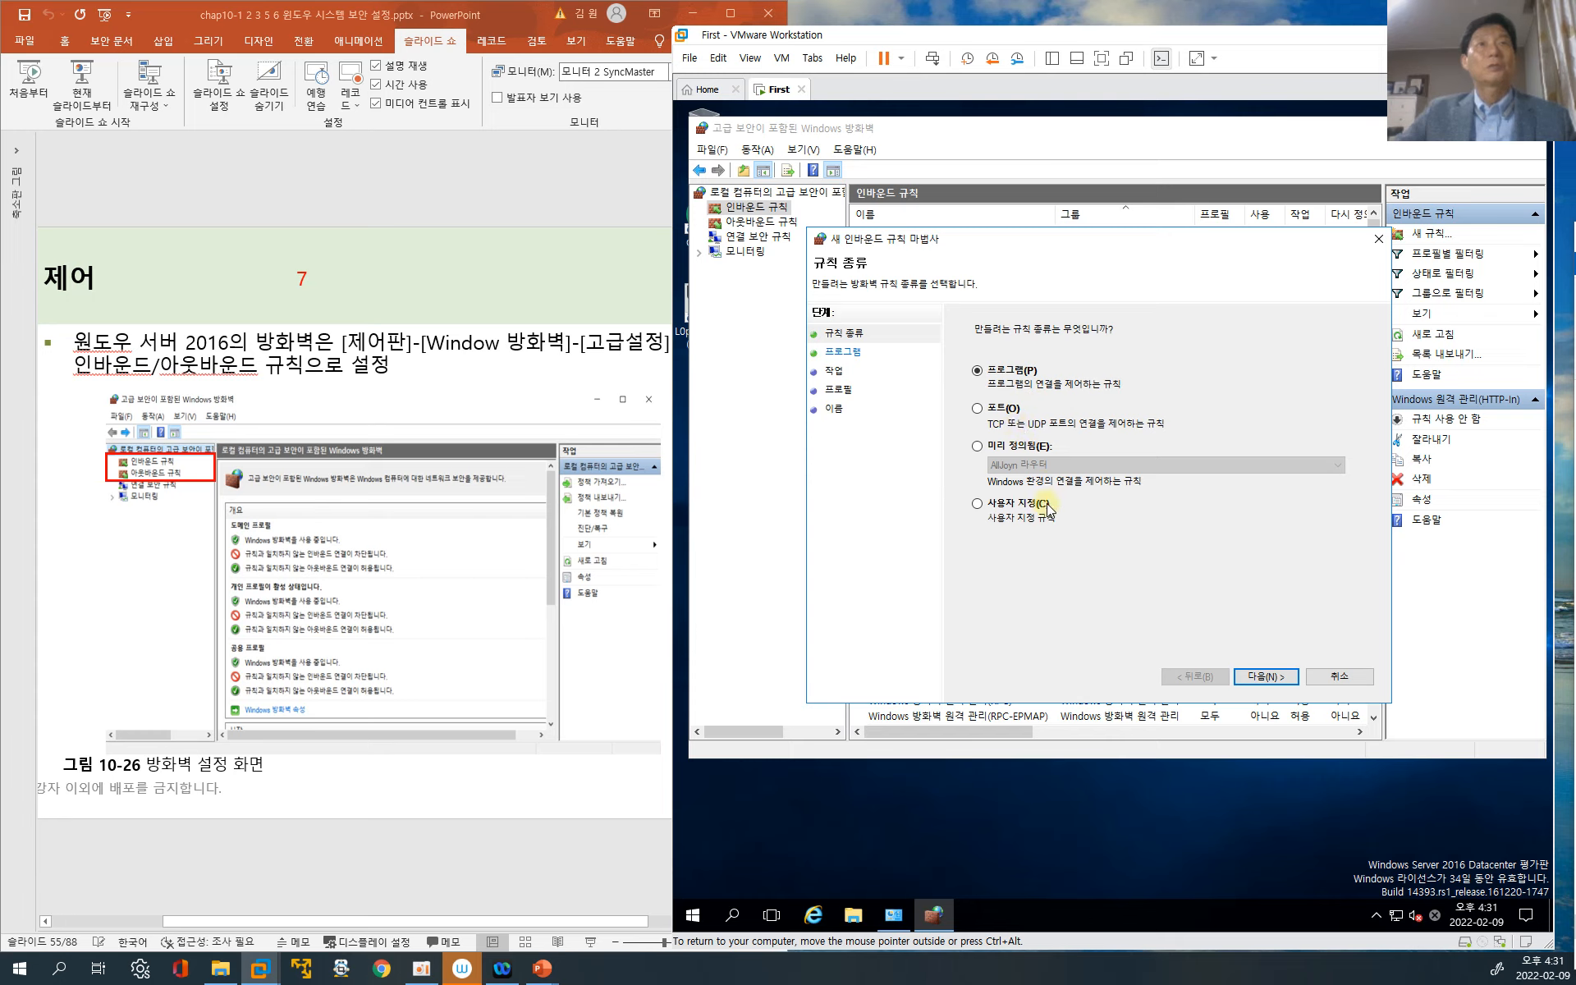
pyautogui.click(977, 410)
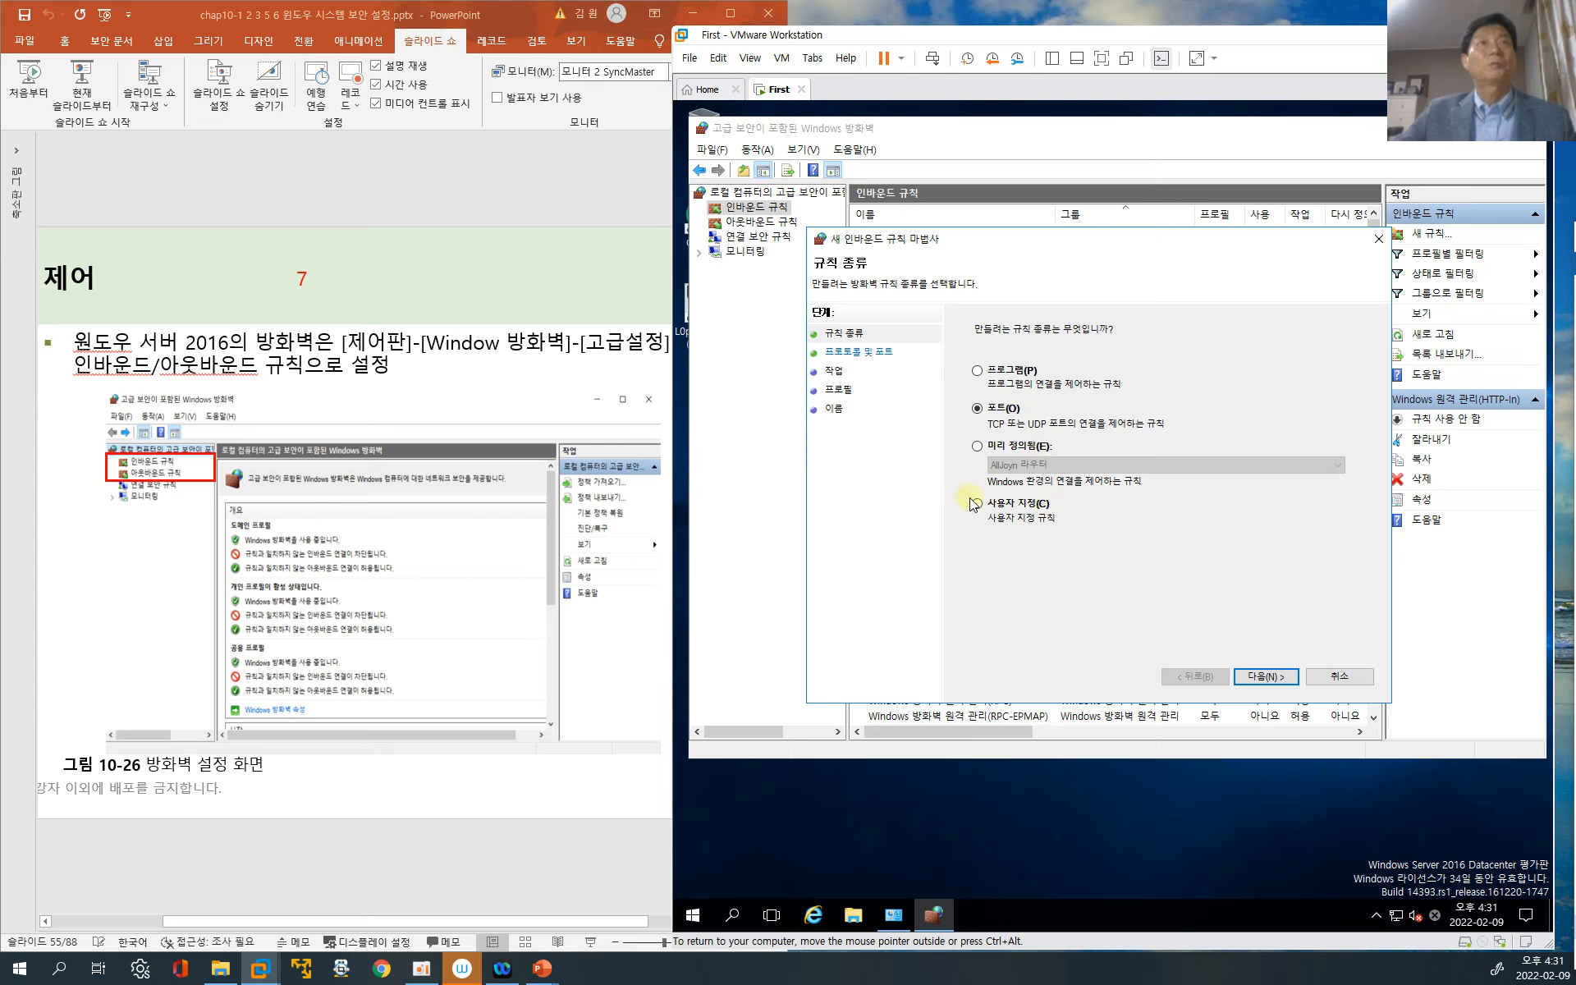
# Apply the rule to TCP with specific local port 8080, allowing the connection on the domain, private and public profiles
pyautogui.click(1250, 678)
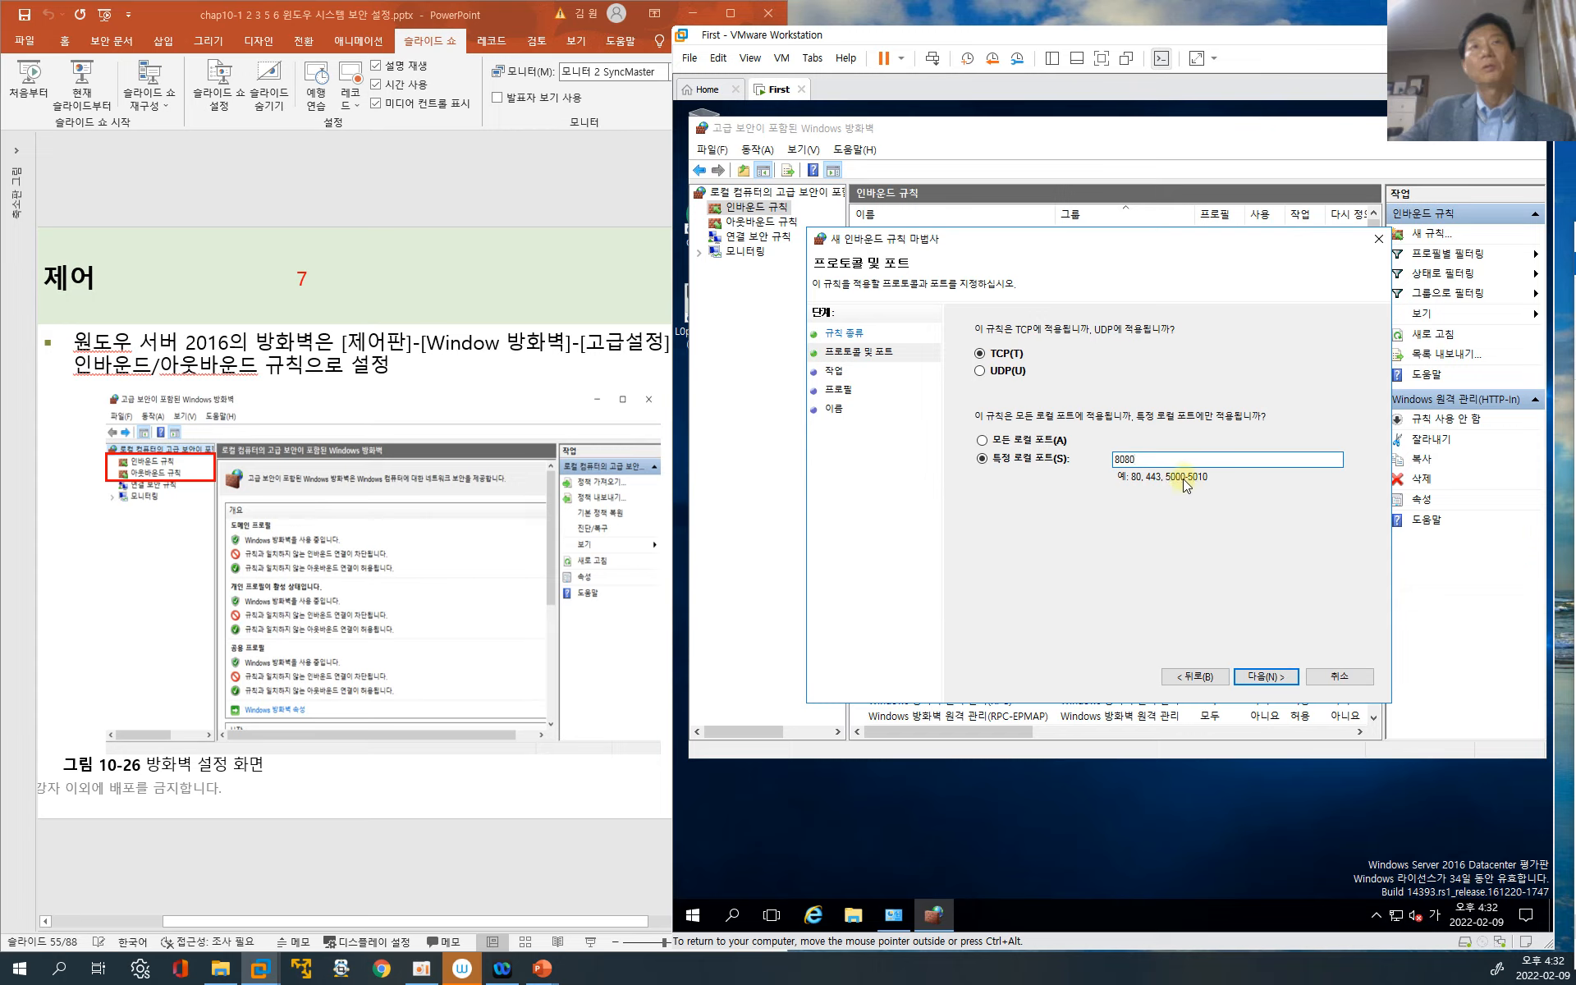
pyautogui.click(1264, 676)
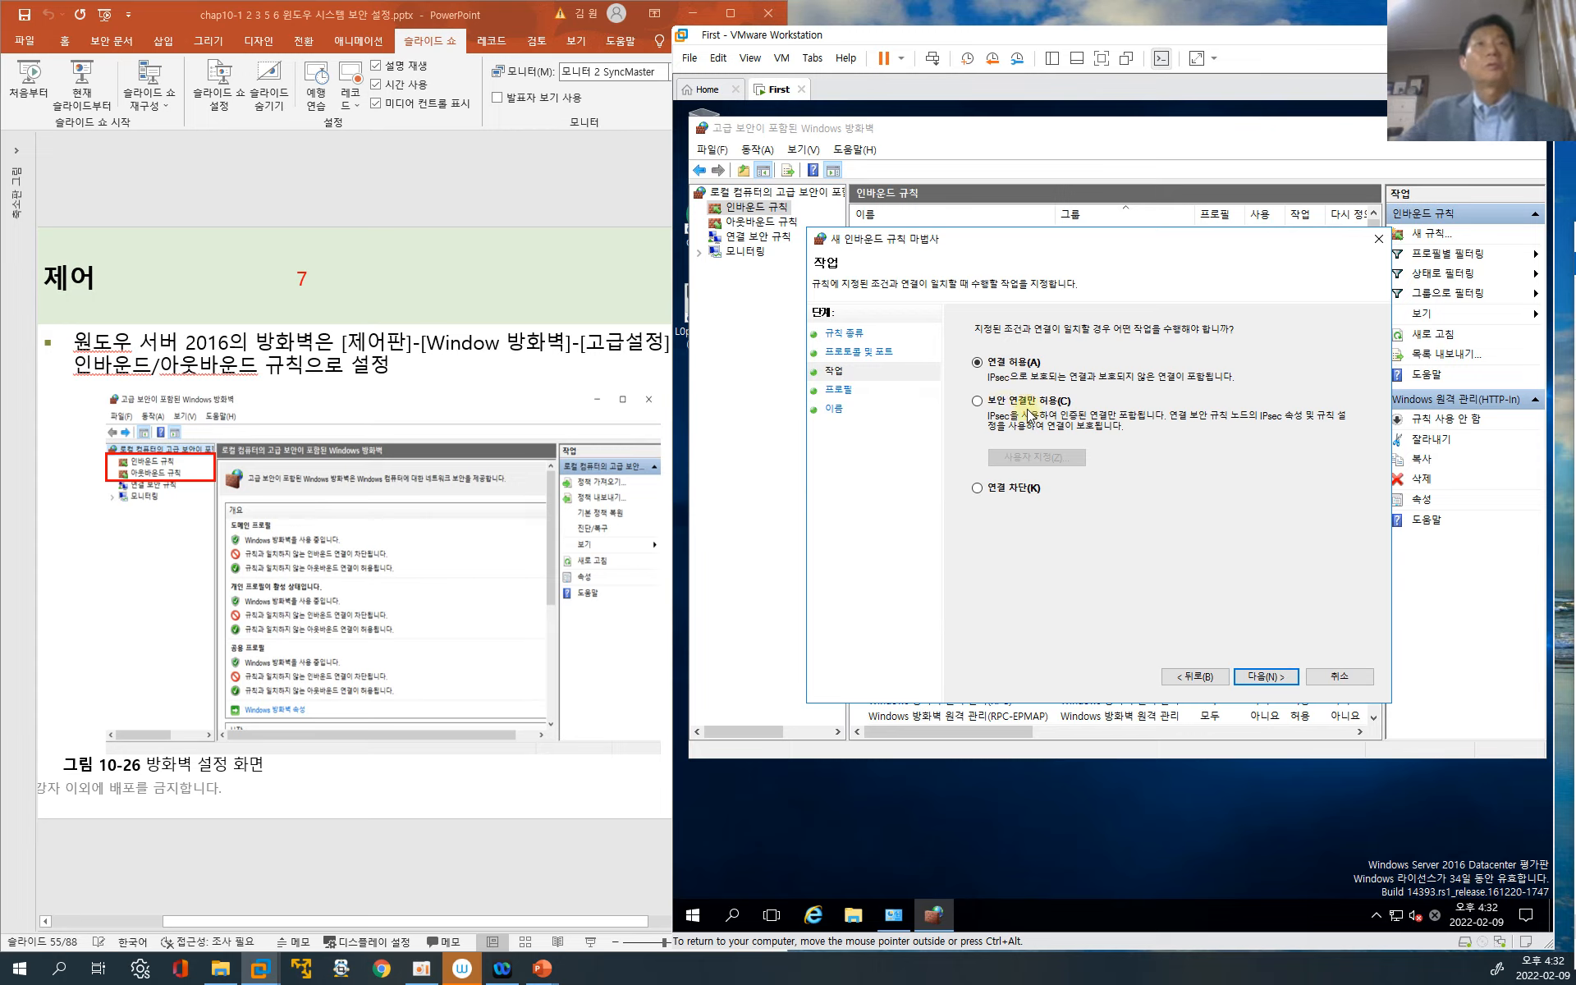
pyautogui.click(1268, 677)
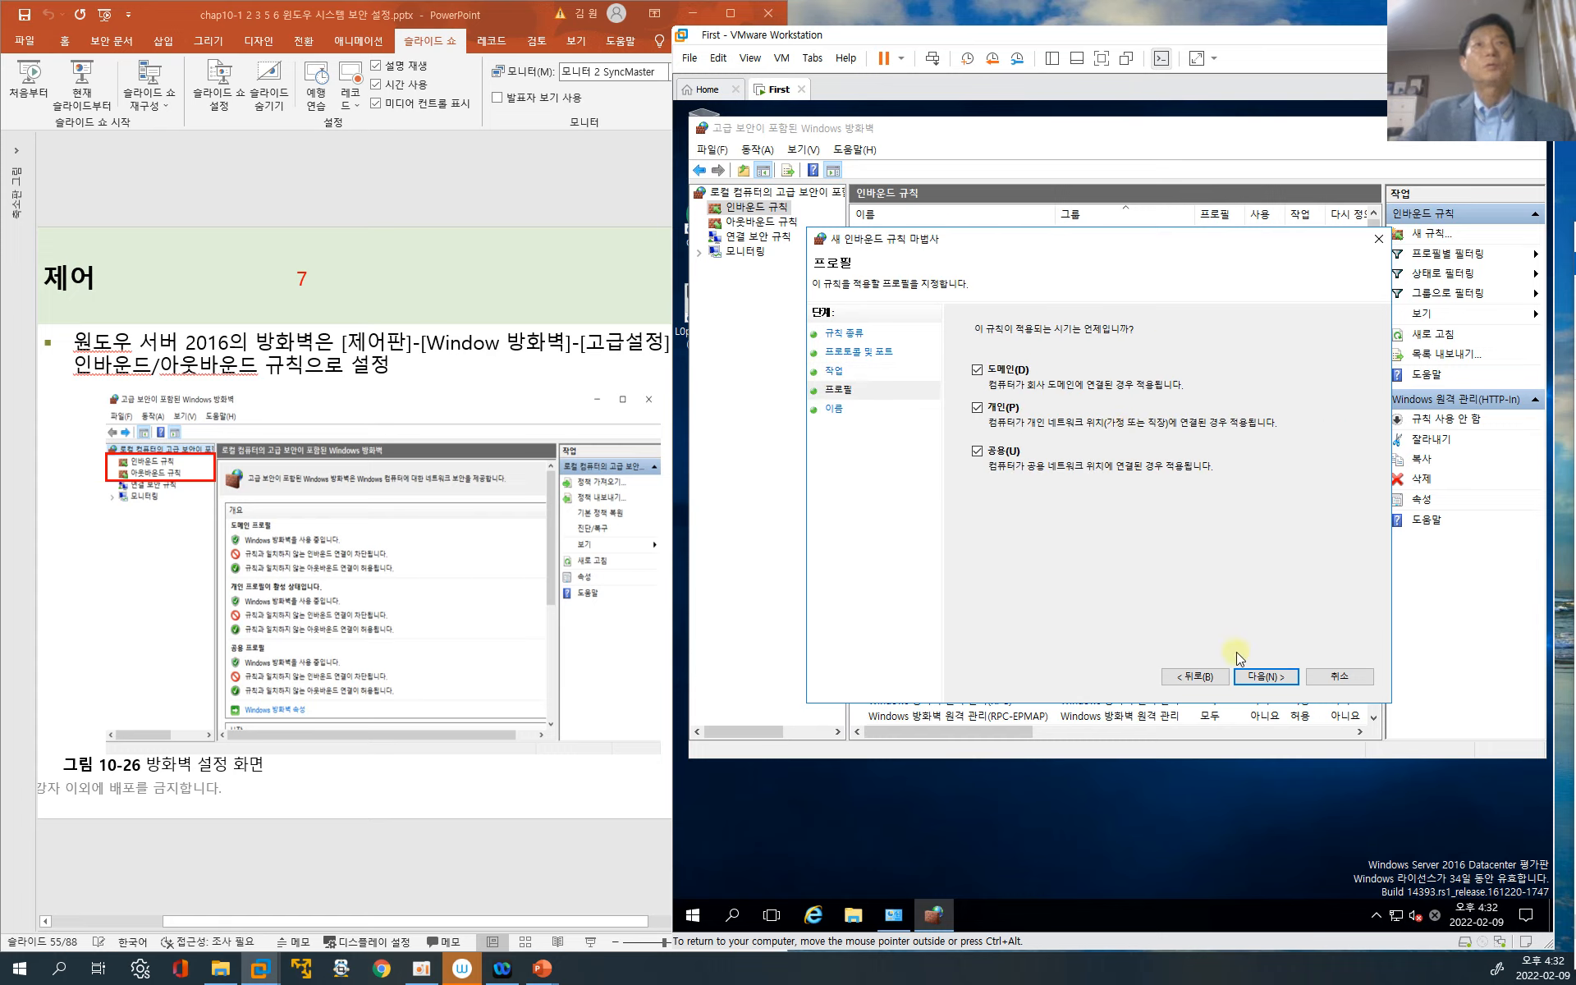
pyautogui.click(1256, 677)
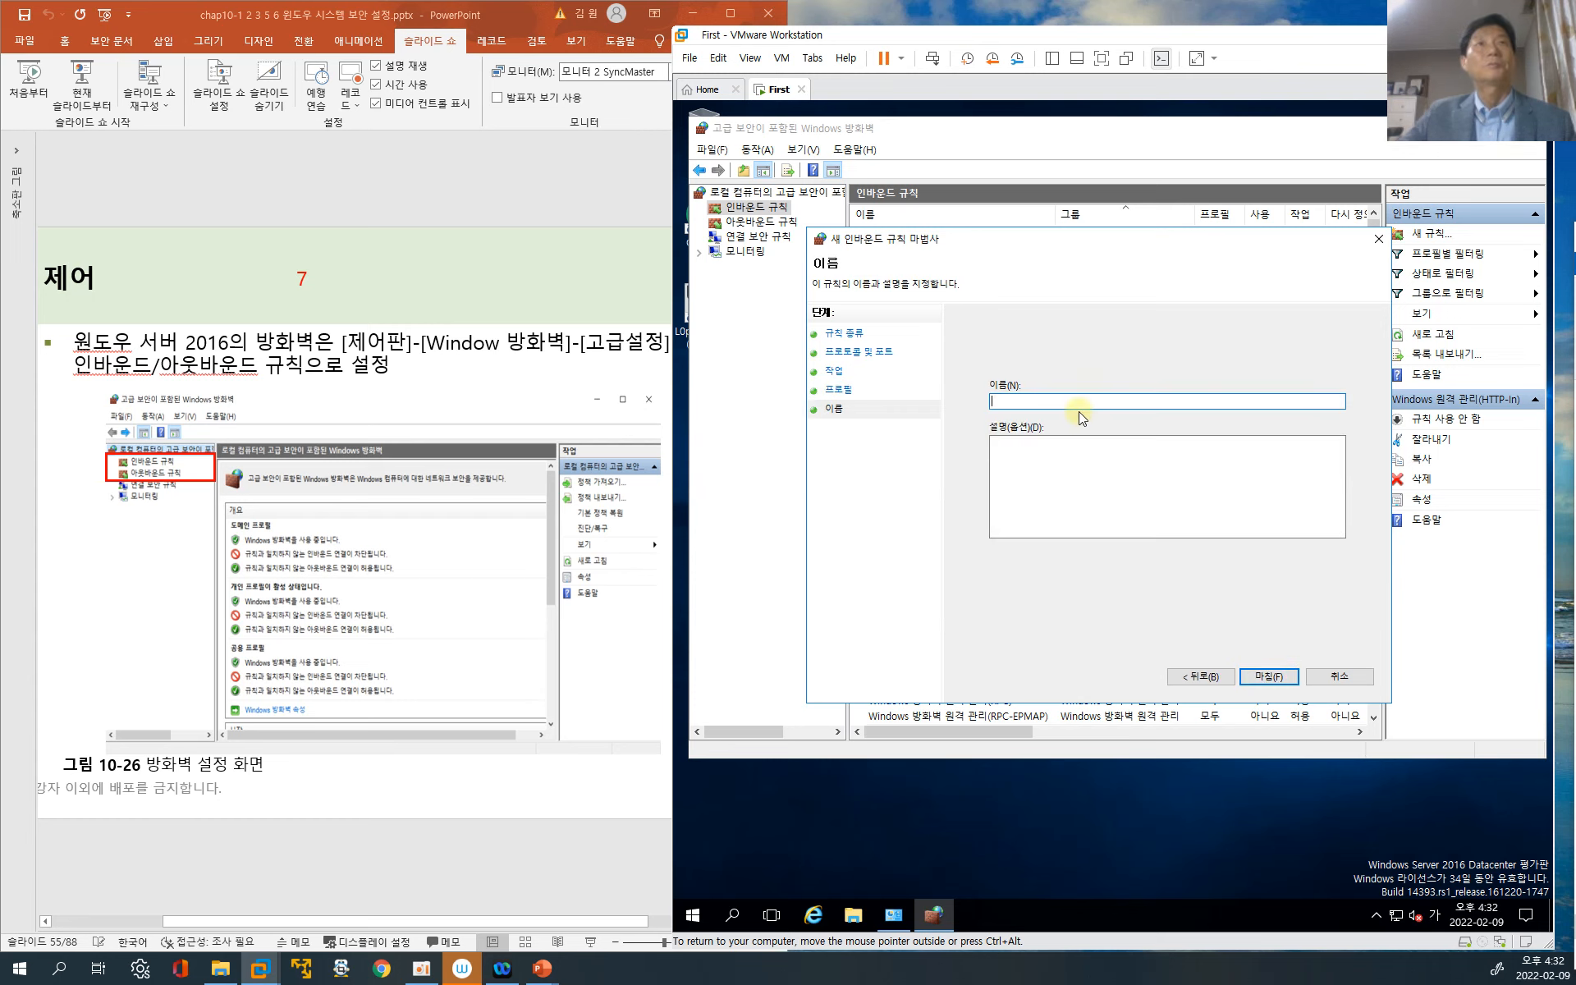
# Switch to the PowerPoint lecture slides and go through the rule wizard instructions up to the rule name and description slide
pyautogui.scroll(-1, 405, 528)
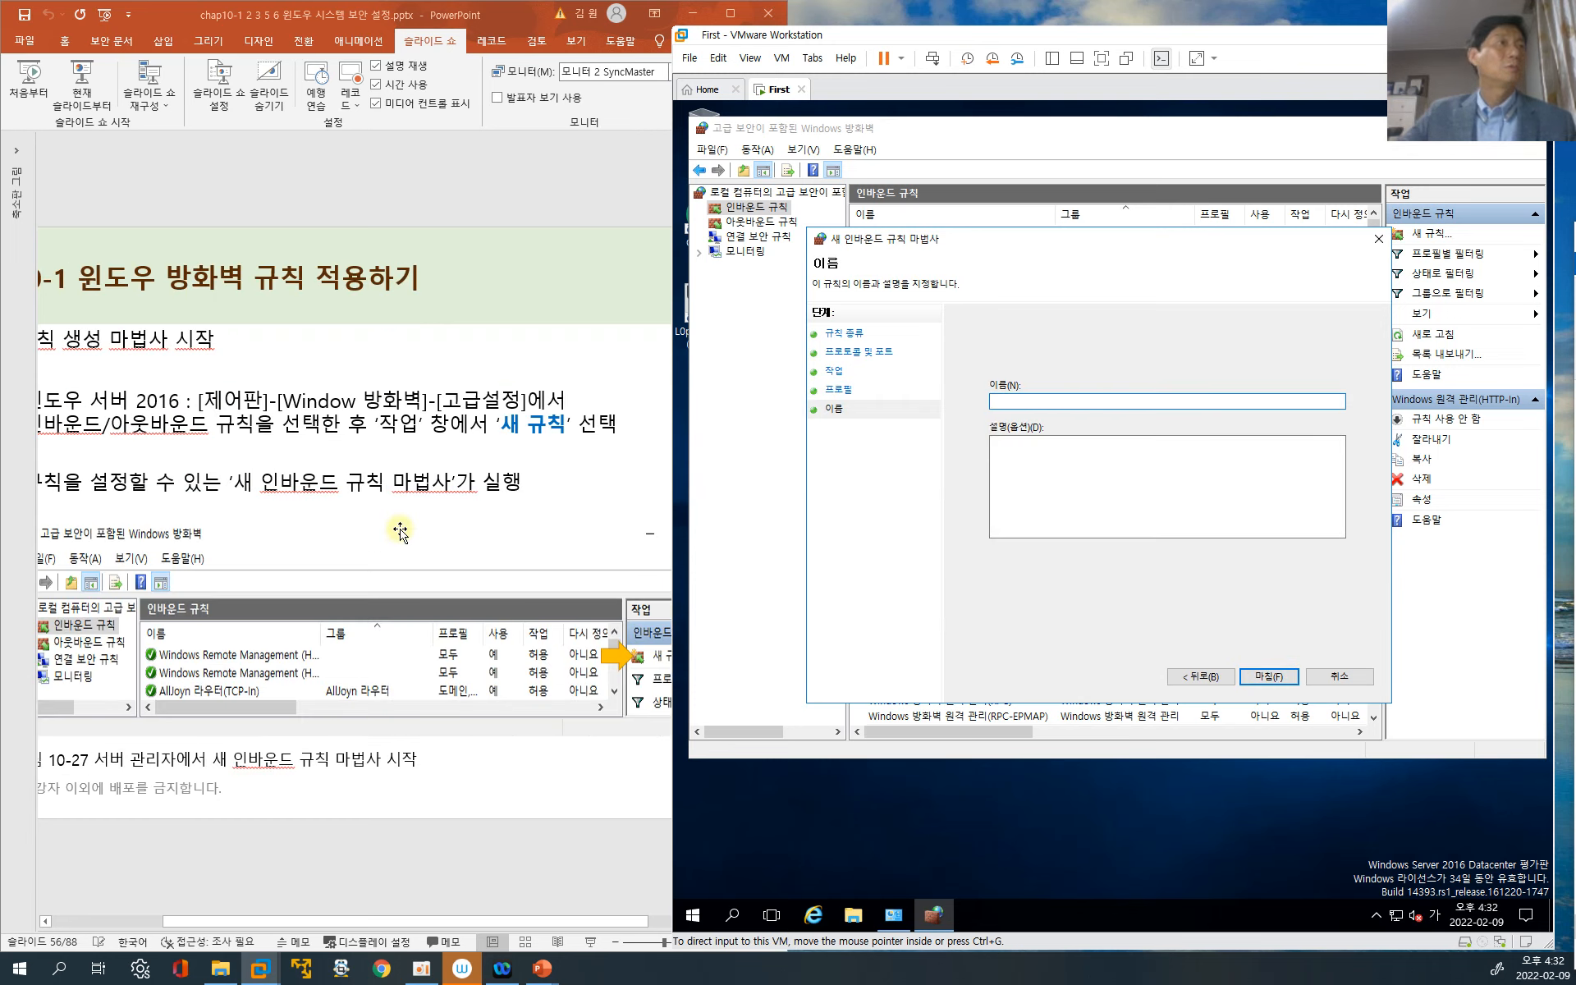
pyautogui.scroll(-1, 400, 532)
pyautogui.scroll(-1, 401, 532)
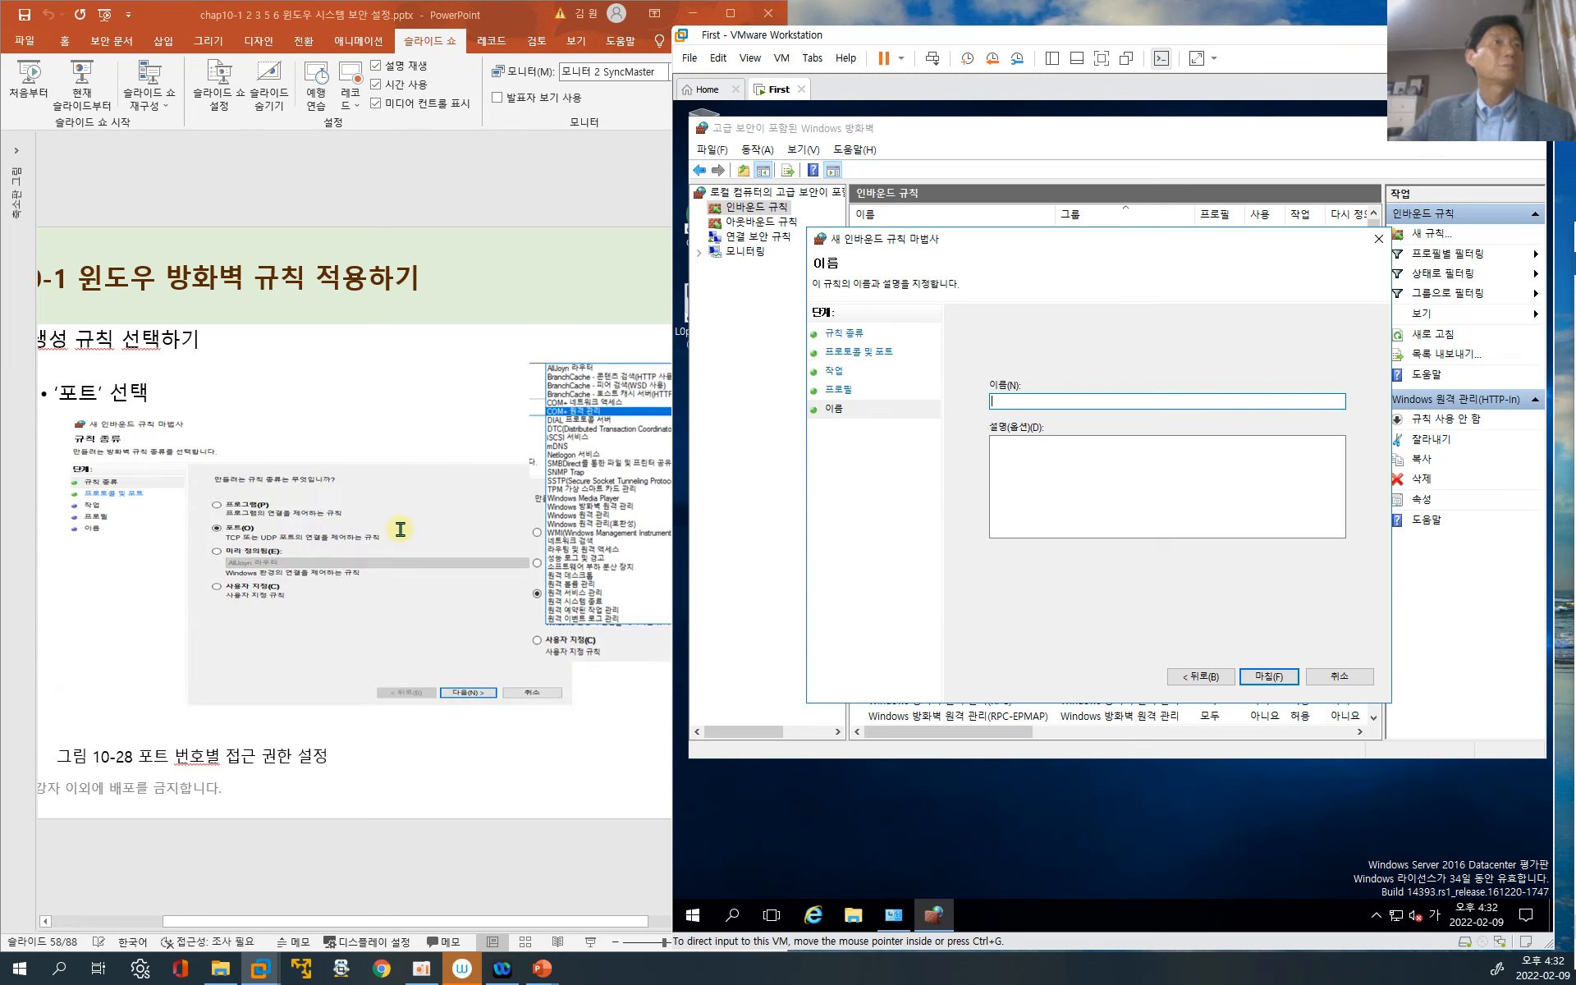
pyautogui.scroll(-1, 399, 530)
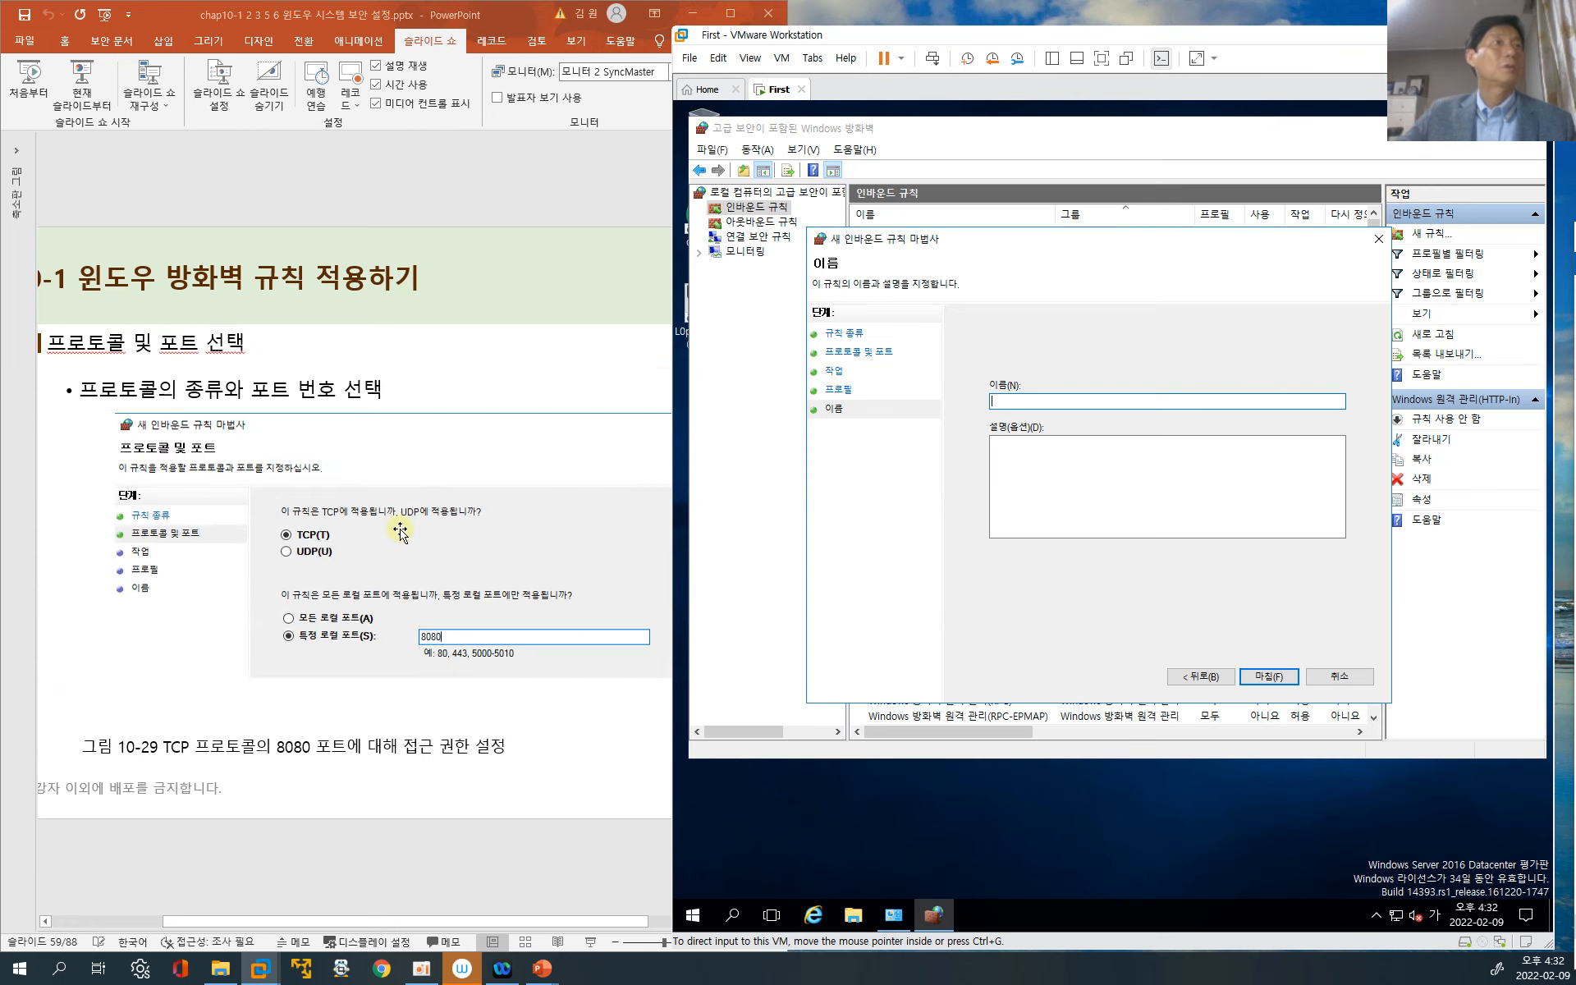
pyautogui.scroll(-1, 399, 531)
pyautogui.scroll(-1, 400, 531)
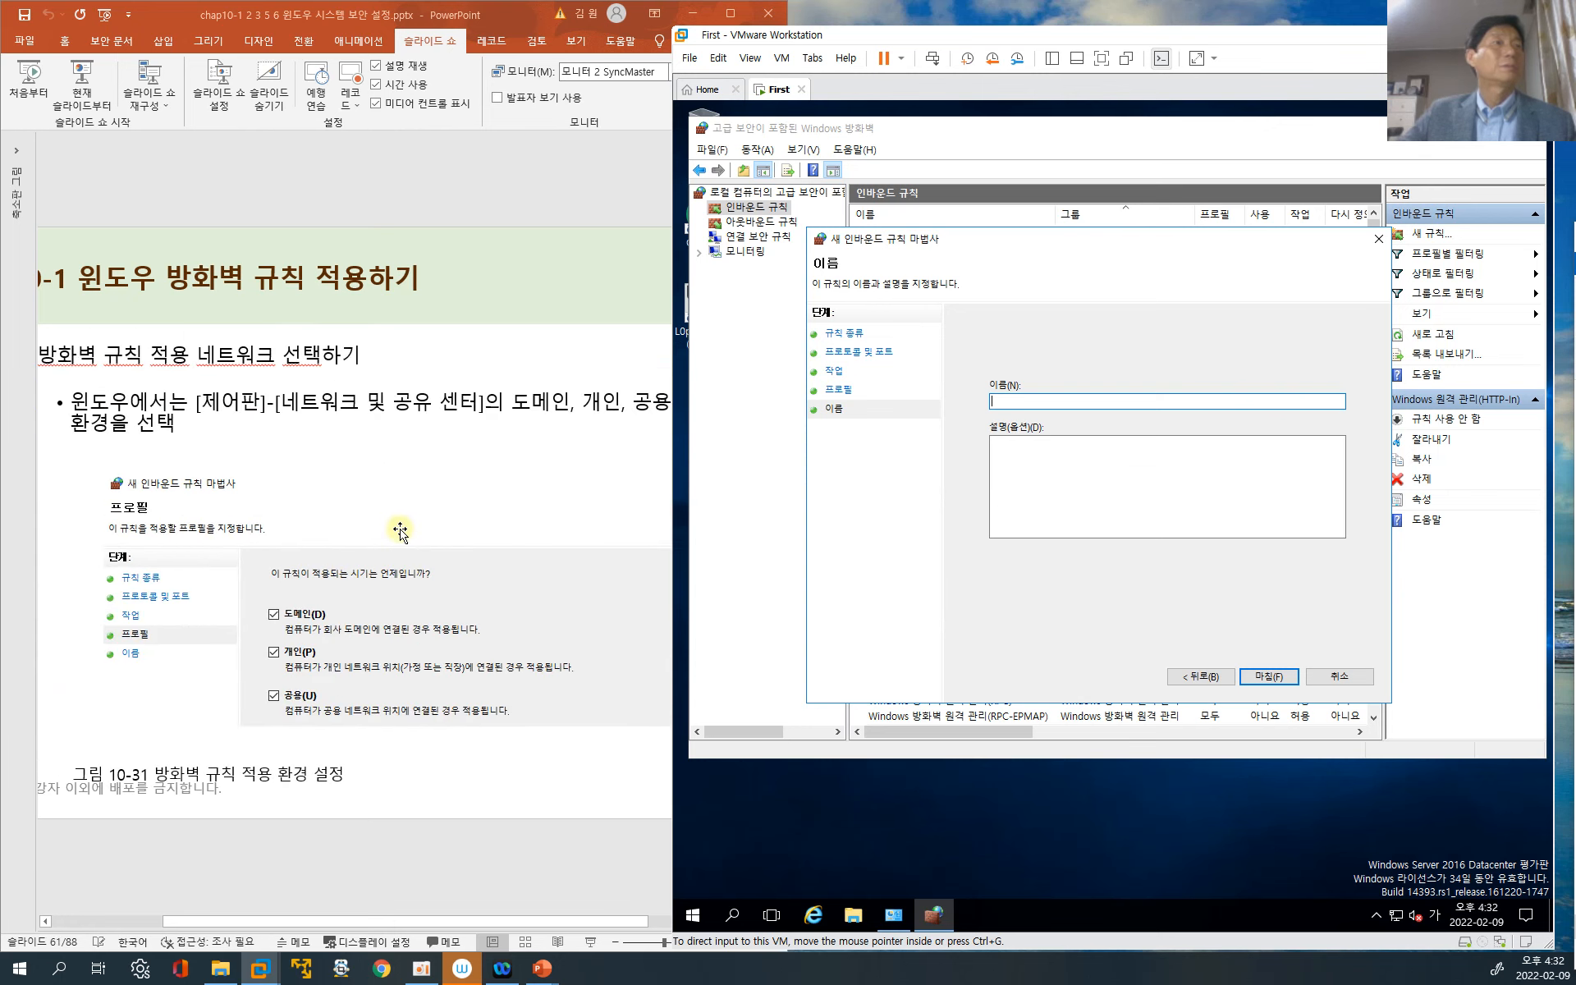
pyautogui.scroll(-1, 400, 531)
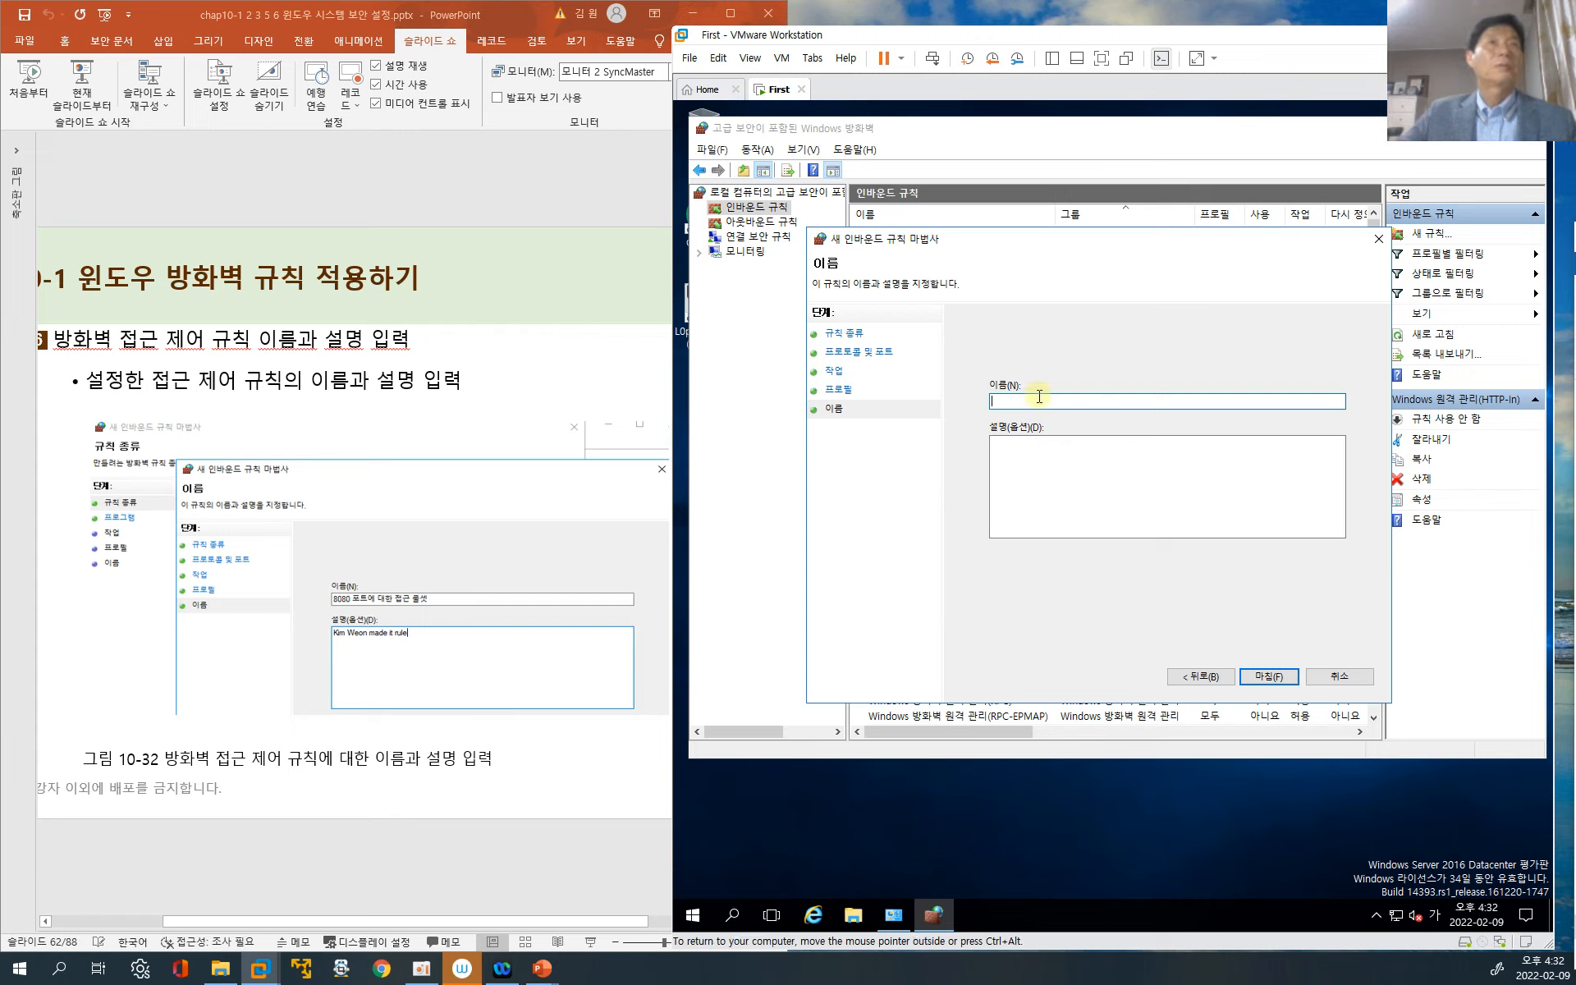
# Name the new inbound rule "8080 포트에 대한 룰셋" in the virtual machine's rule wizard
pyautogui.write('080')
pyautogui.press('Hangul')
pyautogui.write('vh')
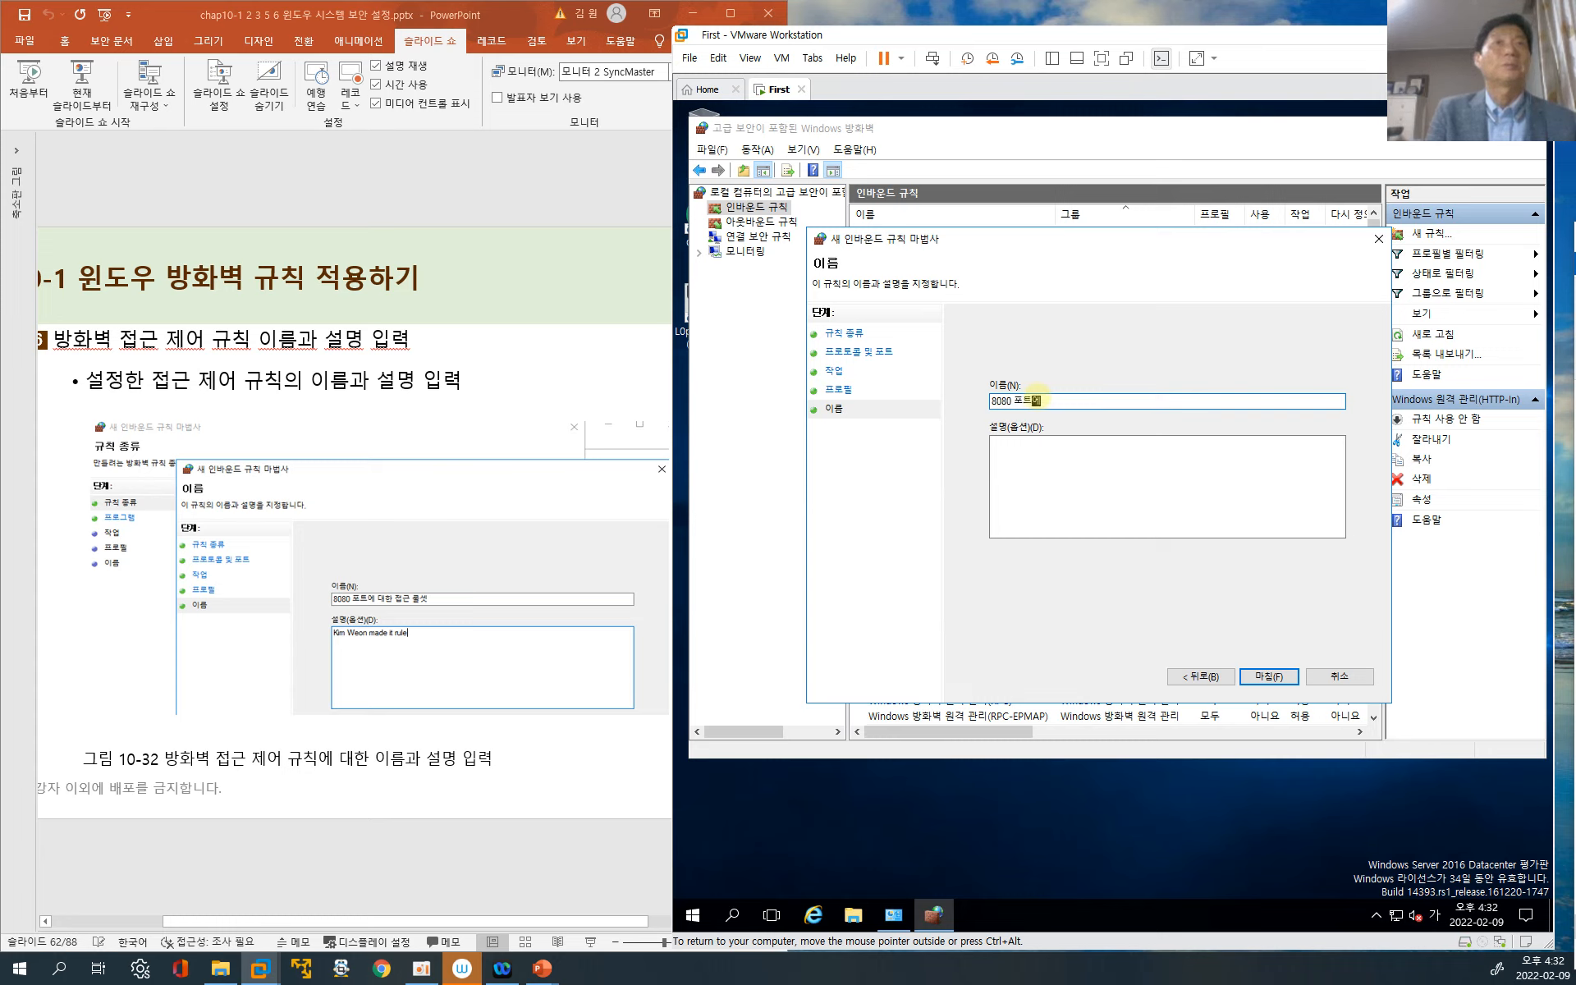
pyautogui.write('w')
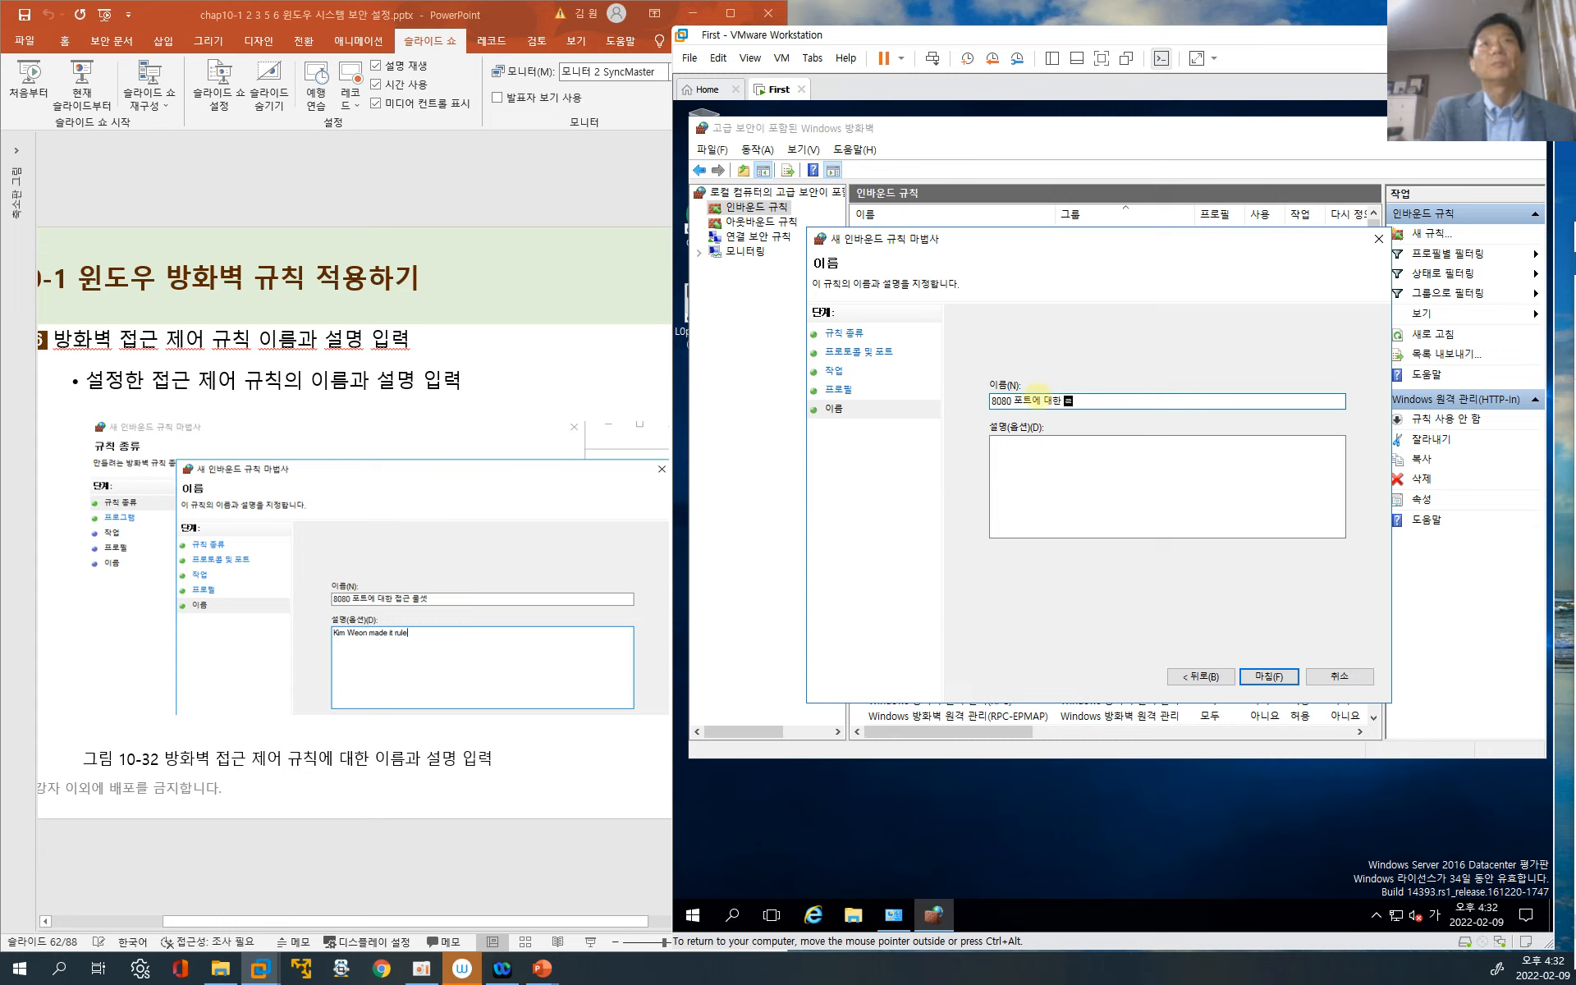
pyautogui.write('nftpt')
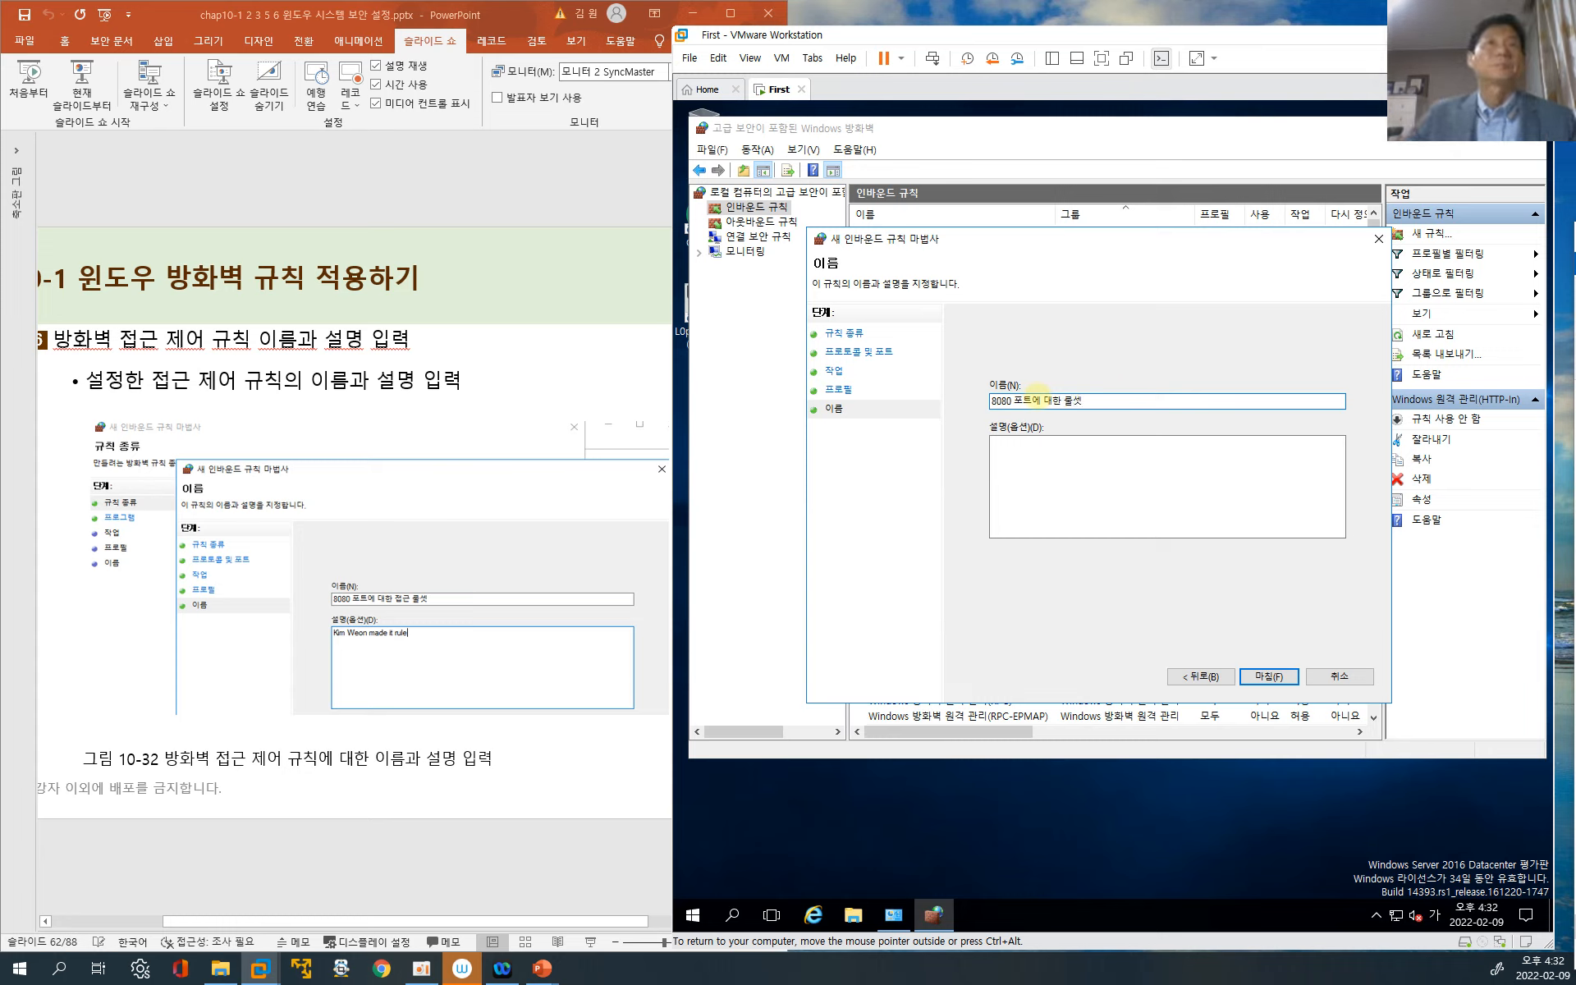
# Enter the rule description "개발용으로 포트번호 오픈" and finish creating the inbound rule
pyautogui.click(1049, 465)
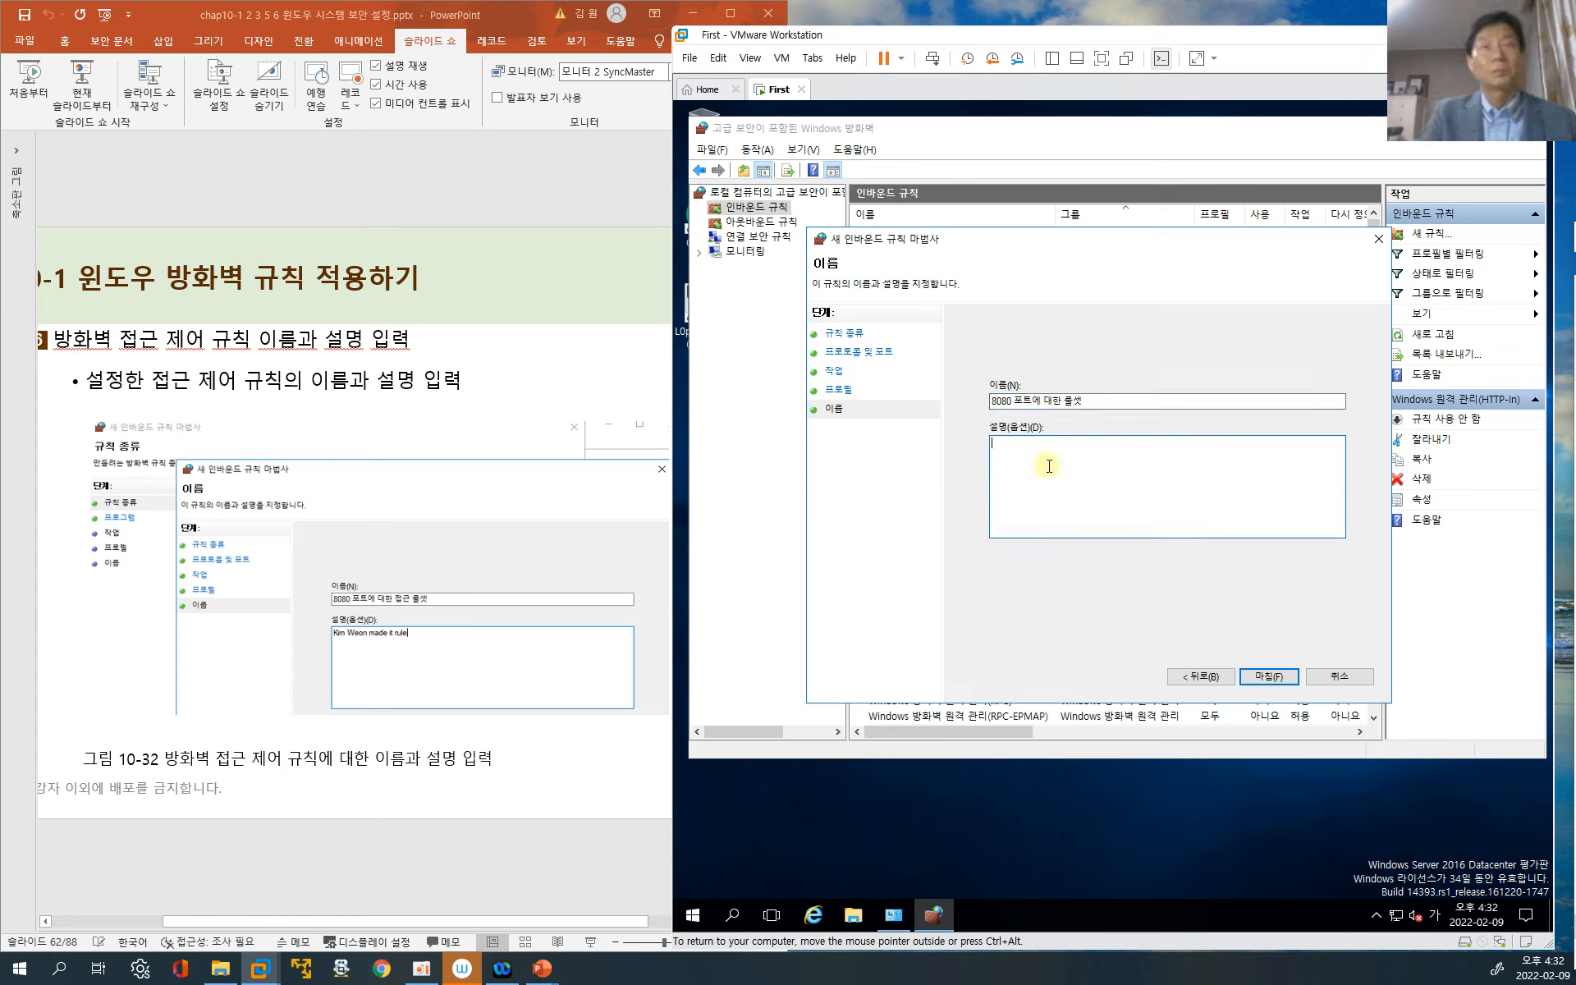
pyautogui.write('roqkfw')
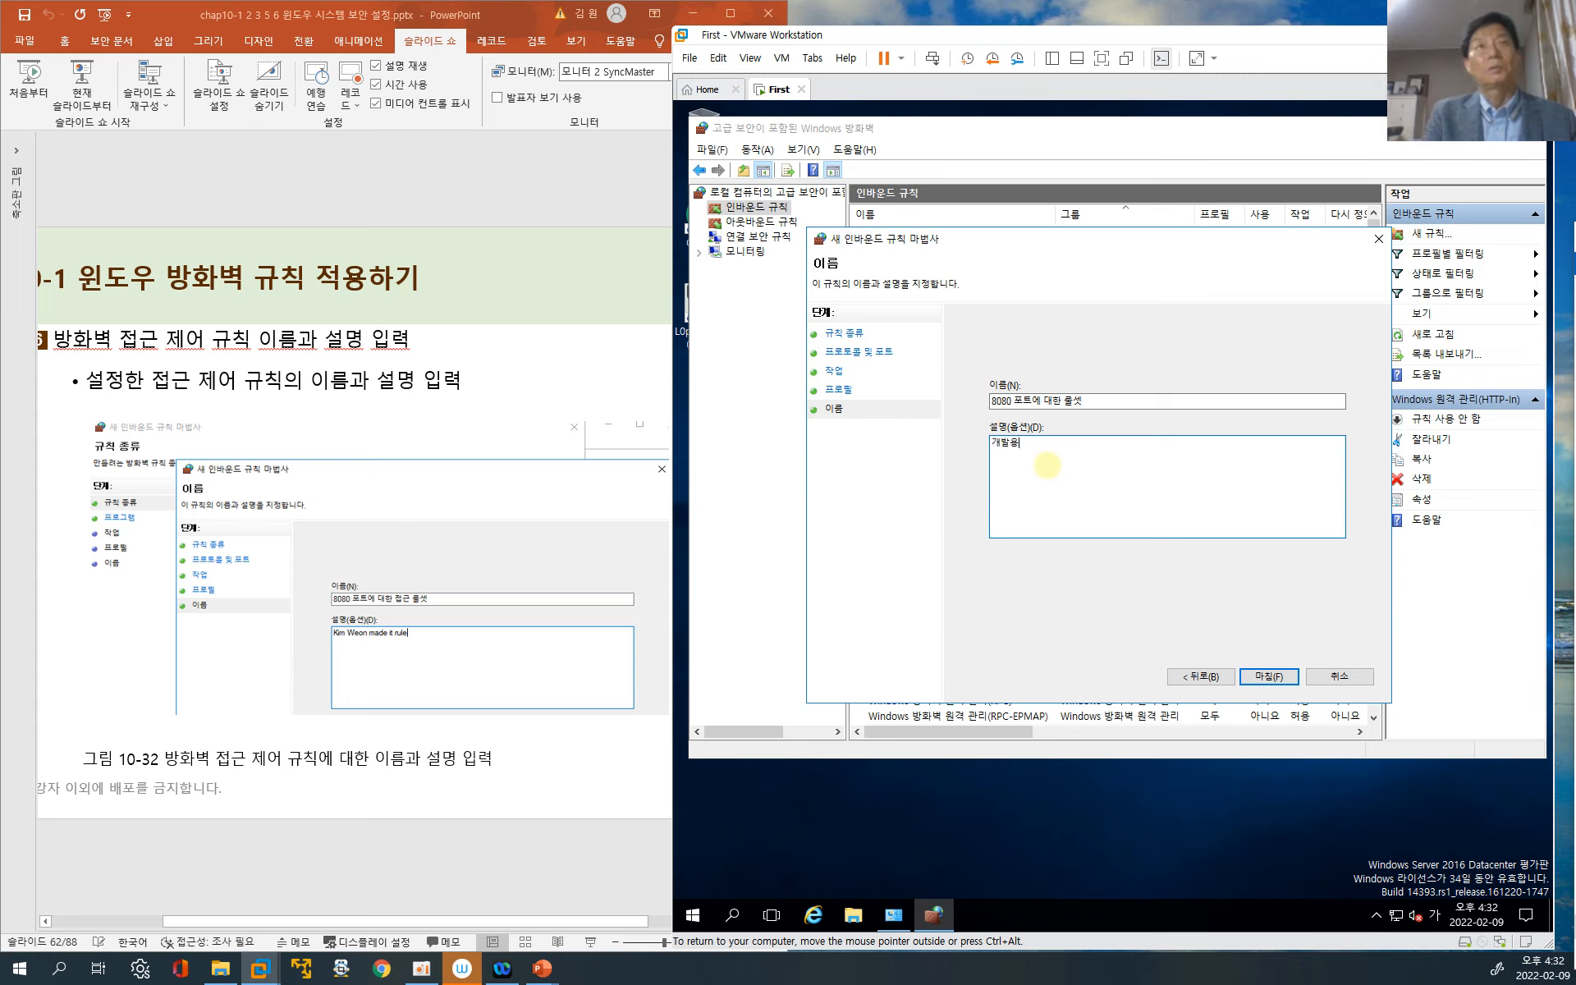
pyautogui.write('yddmfh vhxmqjsghh dhvms')
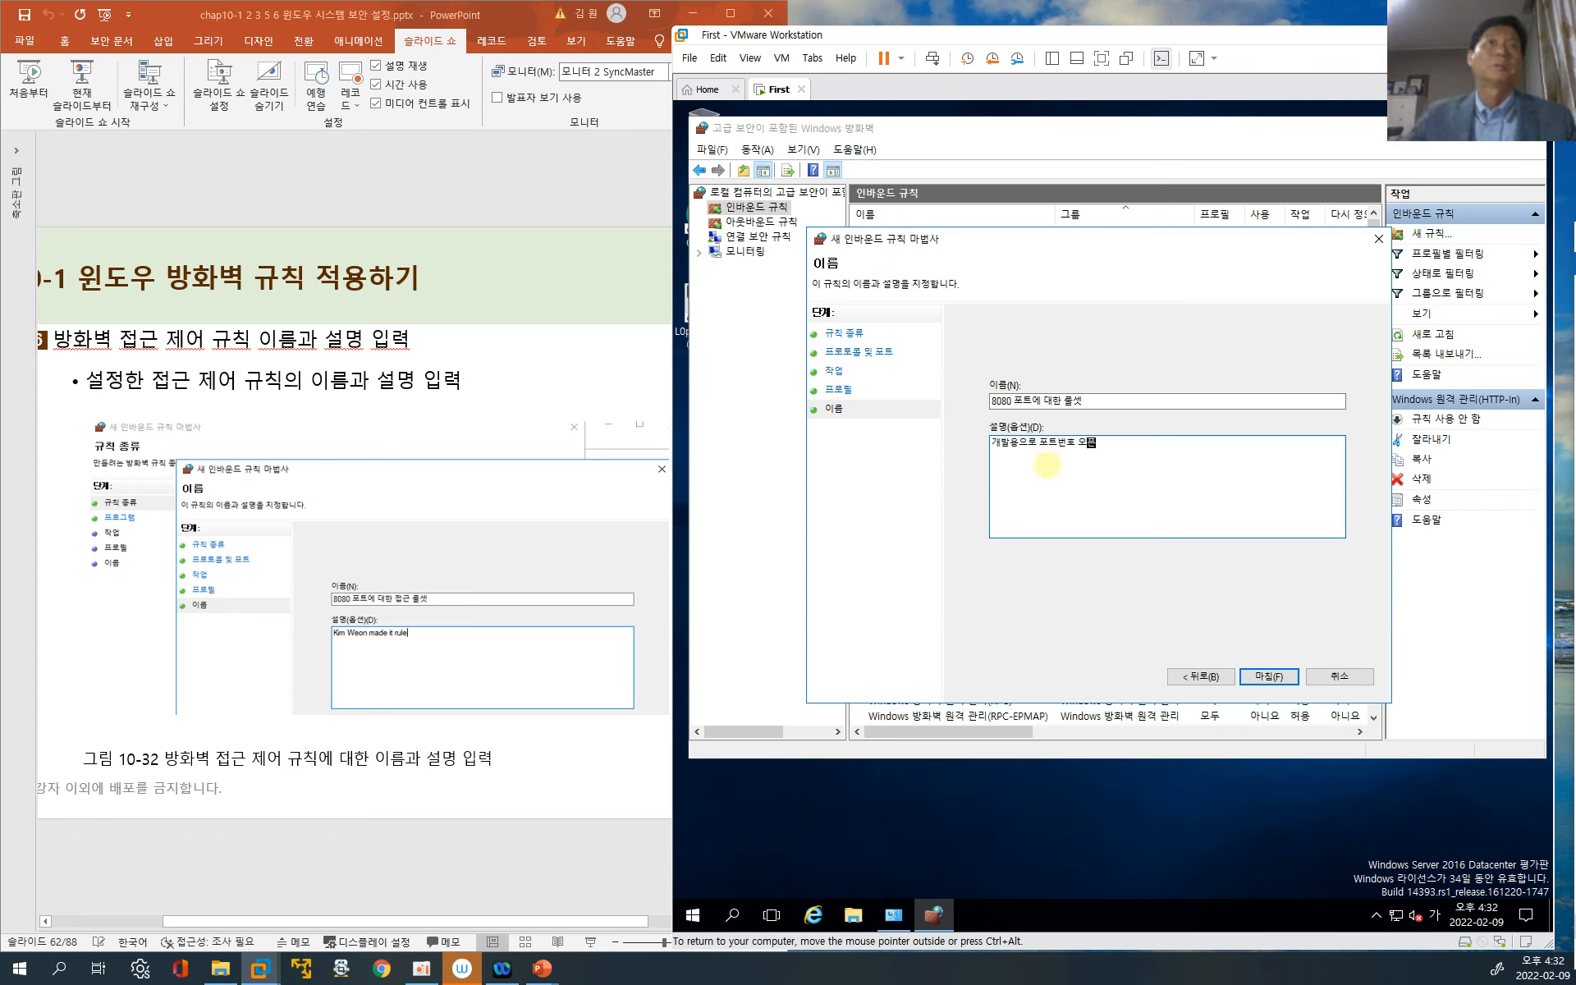
pyautogui.click(1268, 675)
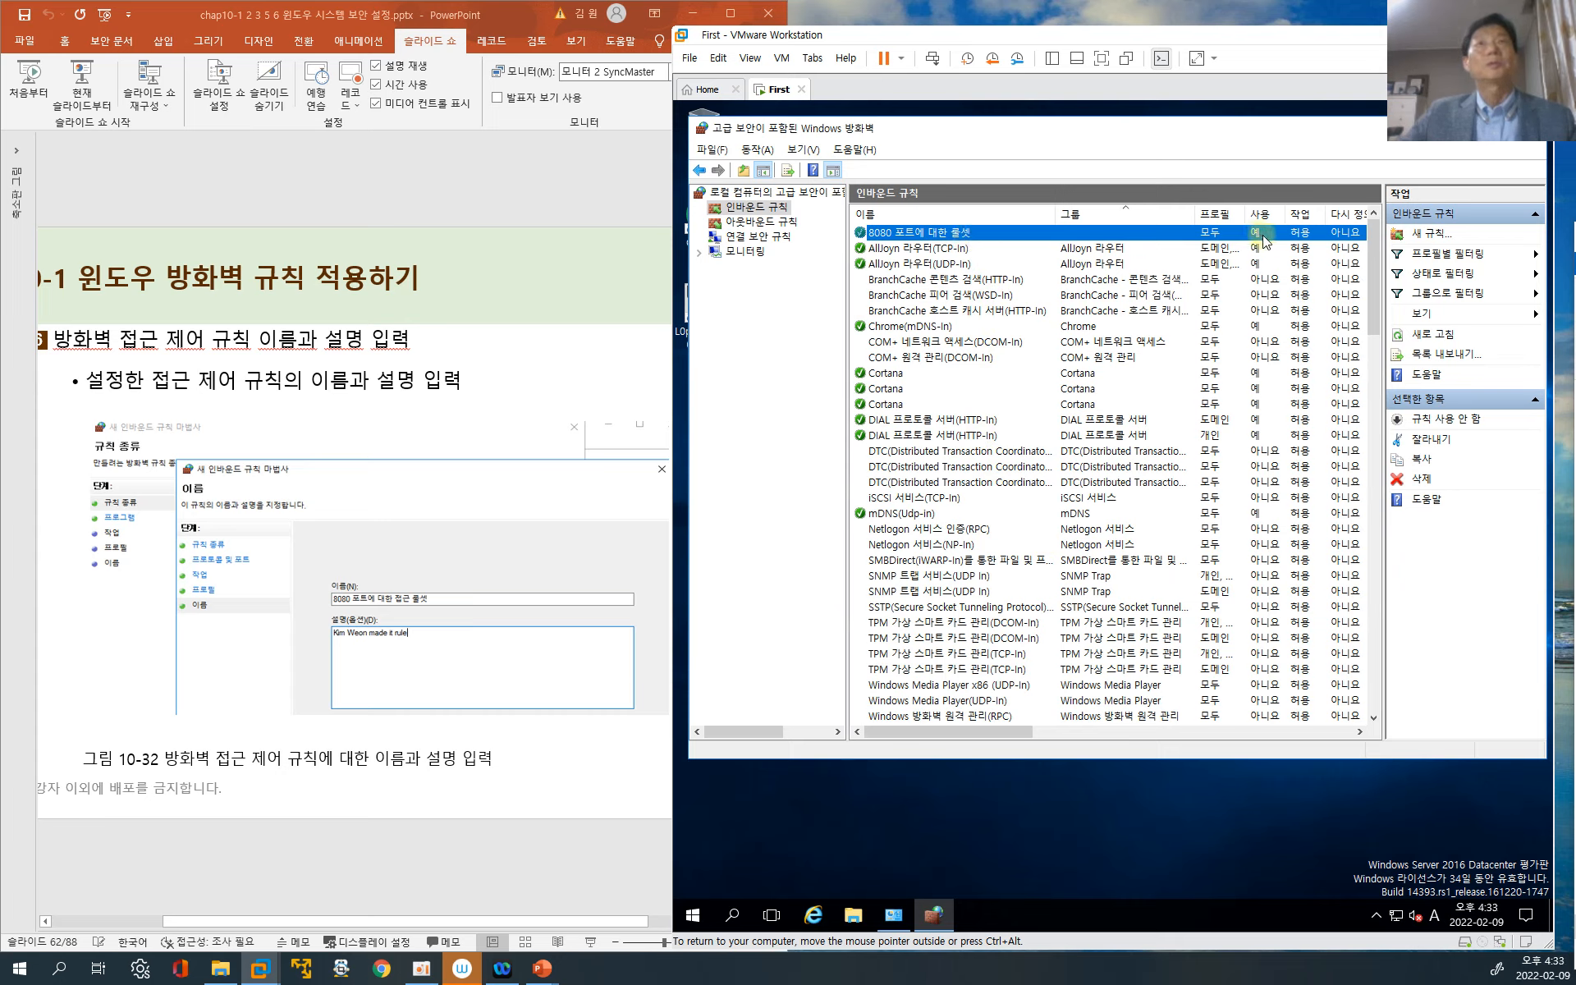
# Widen the inbound rule list to show the 프로그램 column, and advance the lecture slides to the rule properties check on slide 64
pyautogui.moveTo(1385, 255); pyautogui.dragTo(1462, 254)
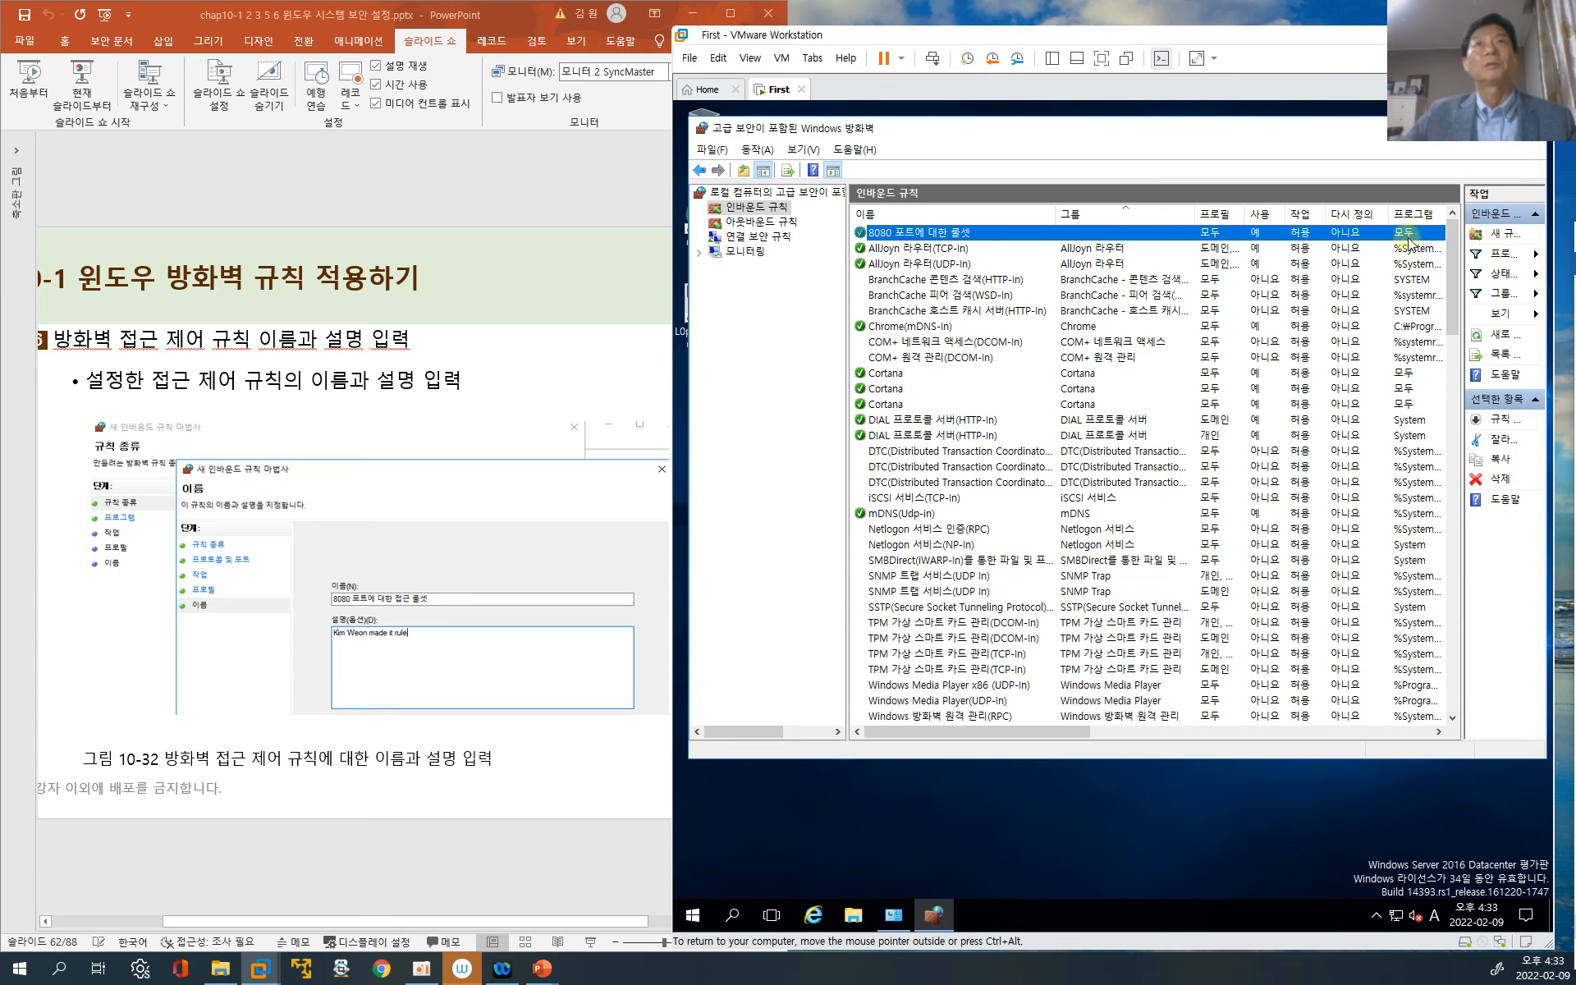
pyautogui.scroll(-1, 343, 486)
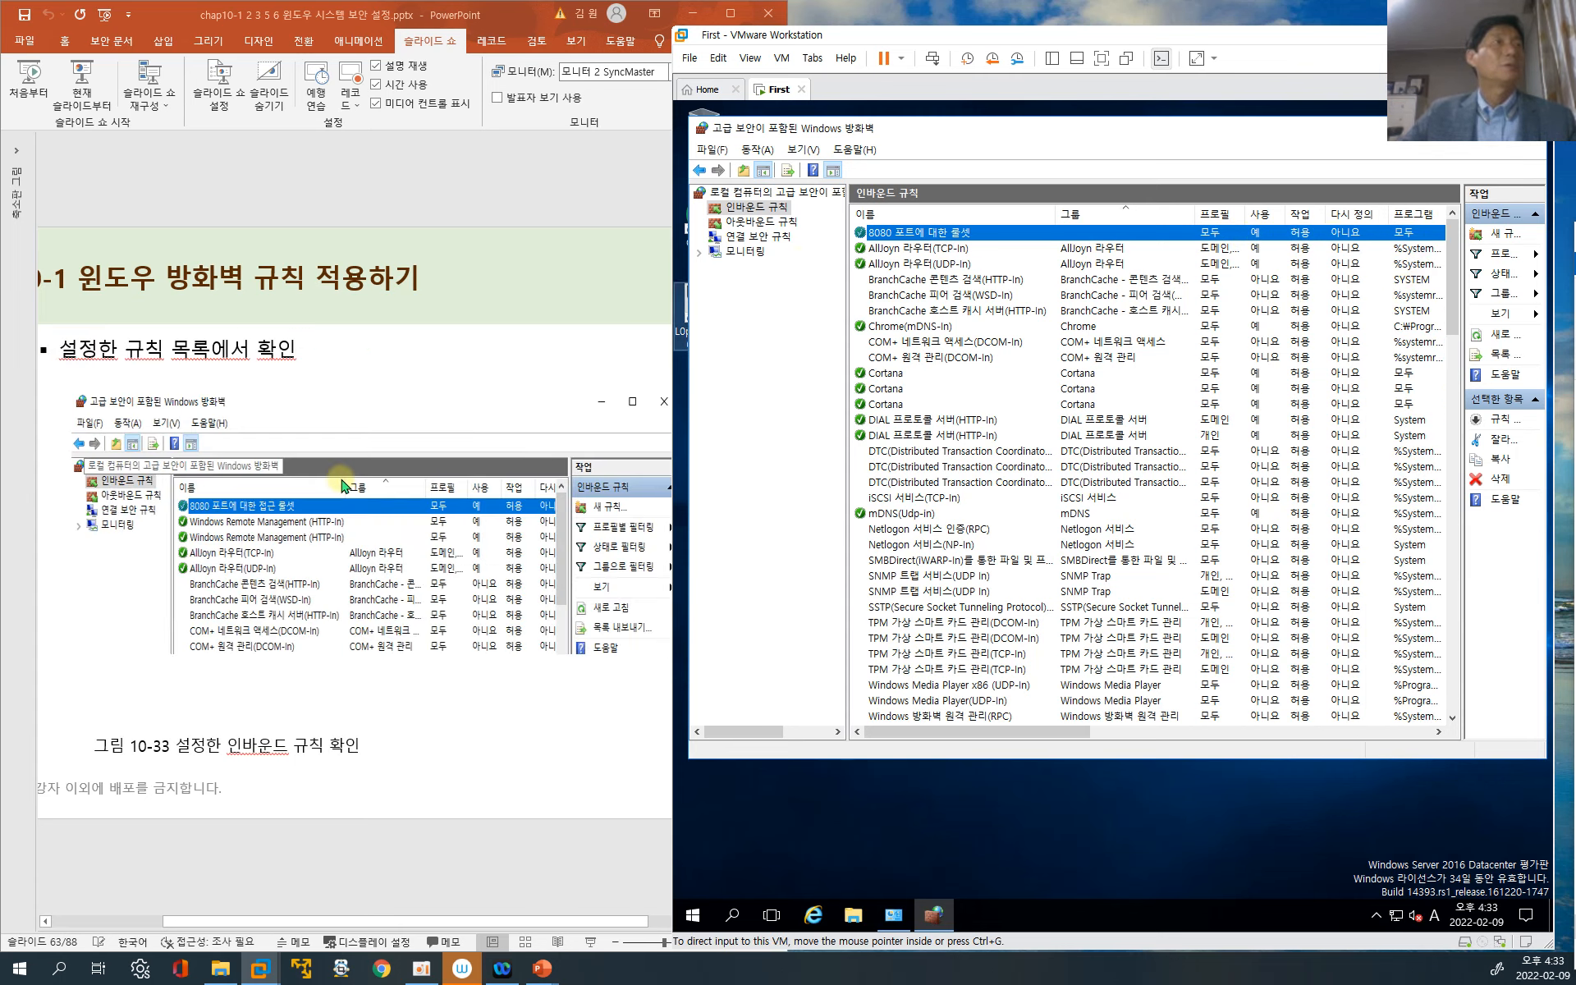
pyautogui.scroll(-1, 343, 486)
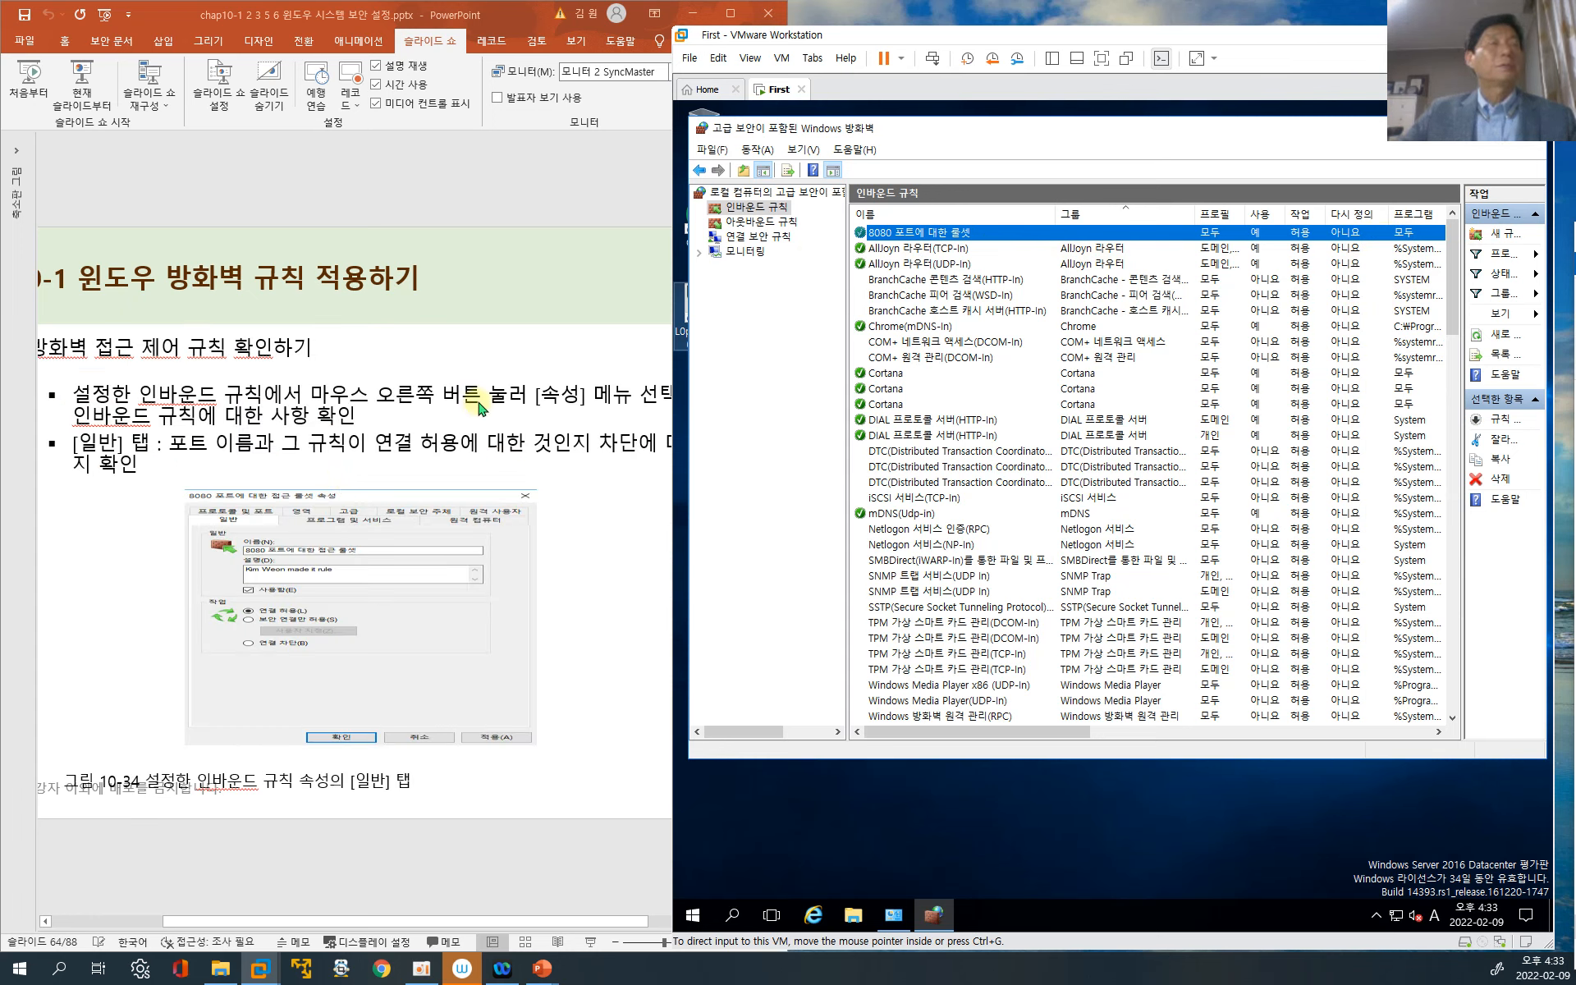
# Open the properties of the "8080 포트에 대한 룰셋" rule and review its general, protocol and port, and scope settings
pyautogui.rightClick(1009, 236)
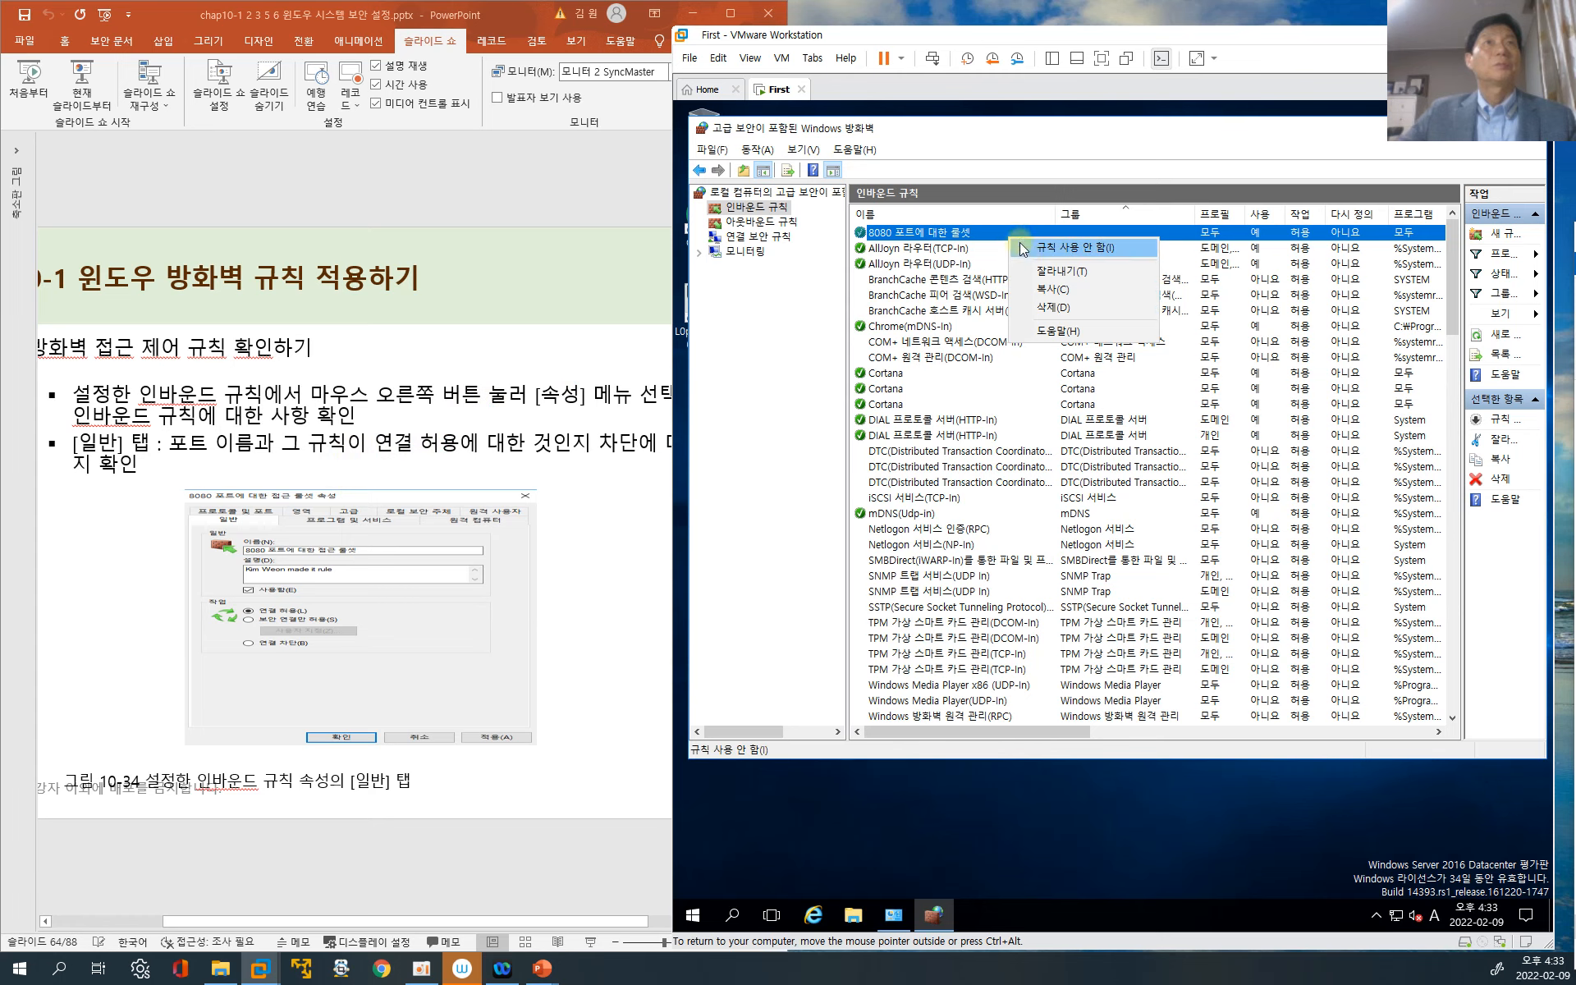
pyautogui.click(987, 231)
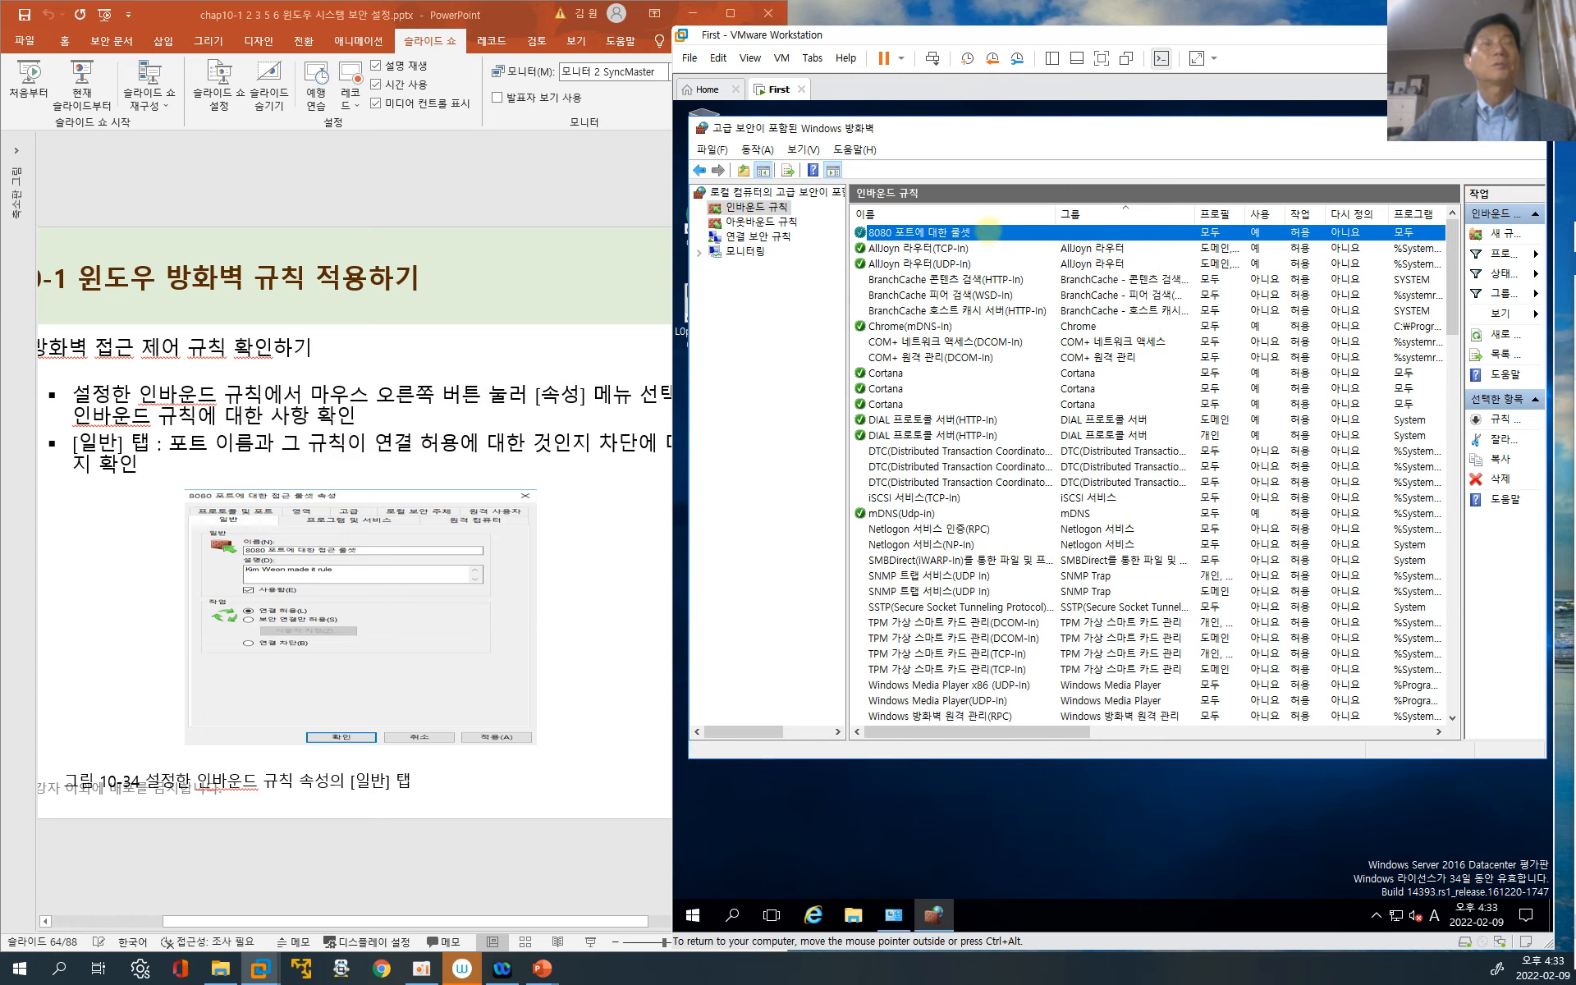
pyautogui.doubleClick(987, 231)
pyautogui.moveTo(1043, 213); pyautogui.dragTo(926, 270)
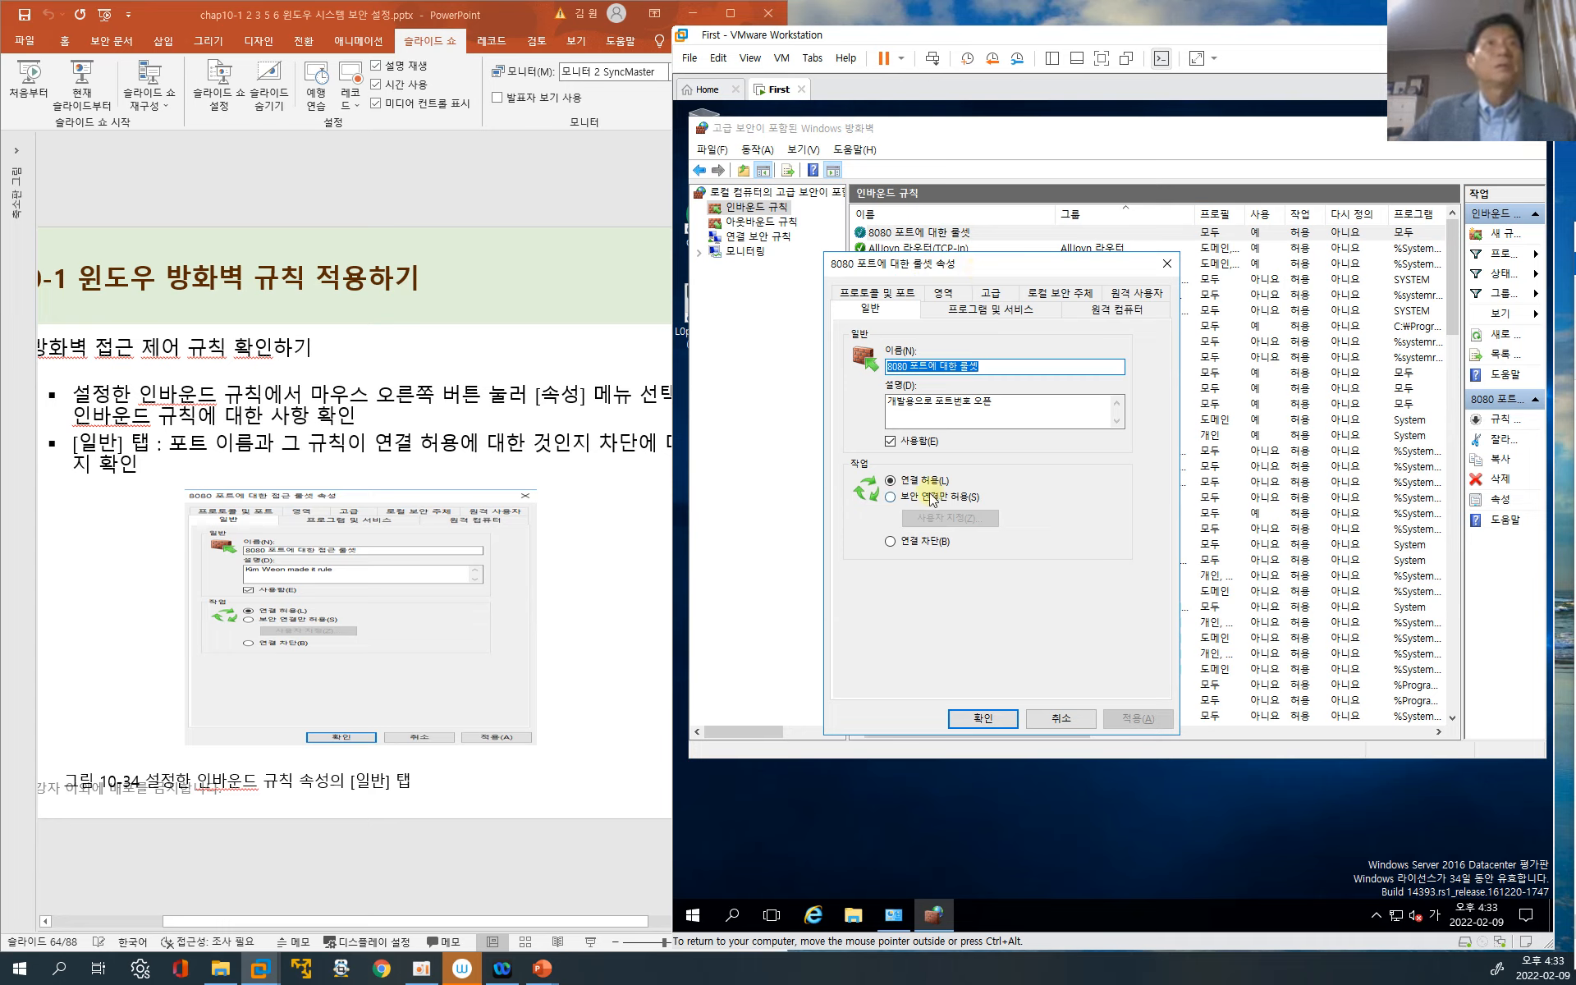
pyautogui.click(893, 292)
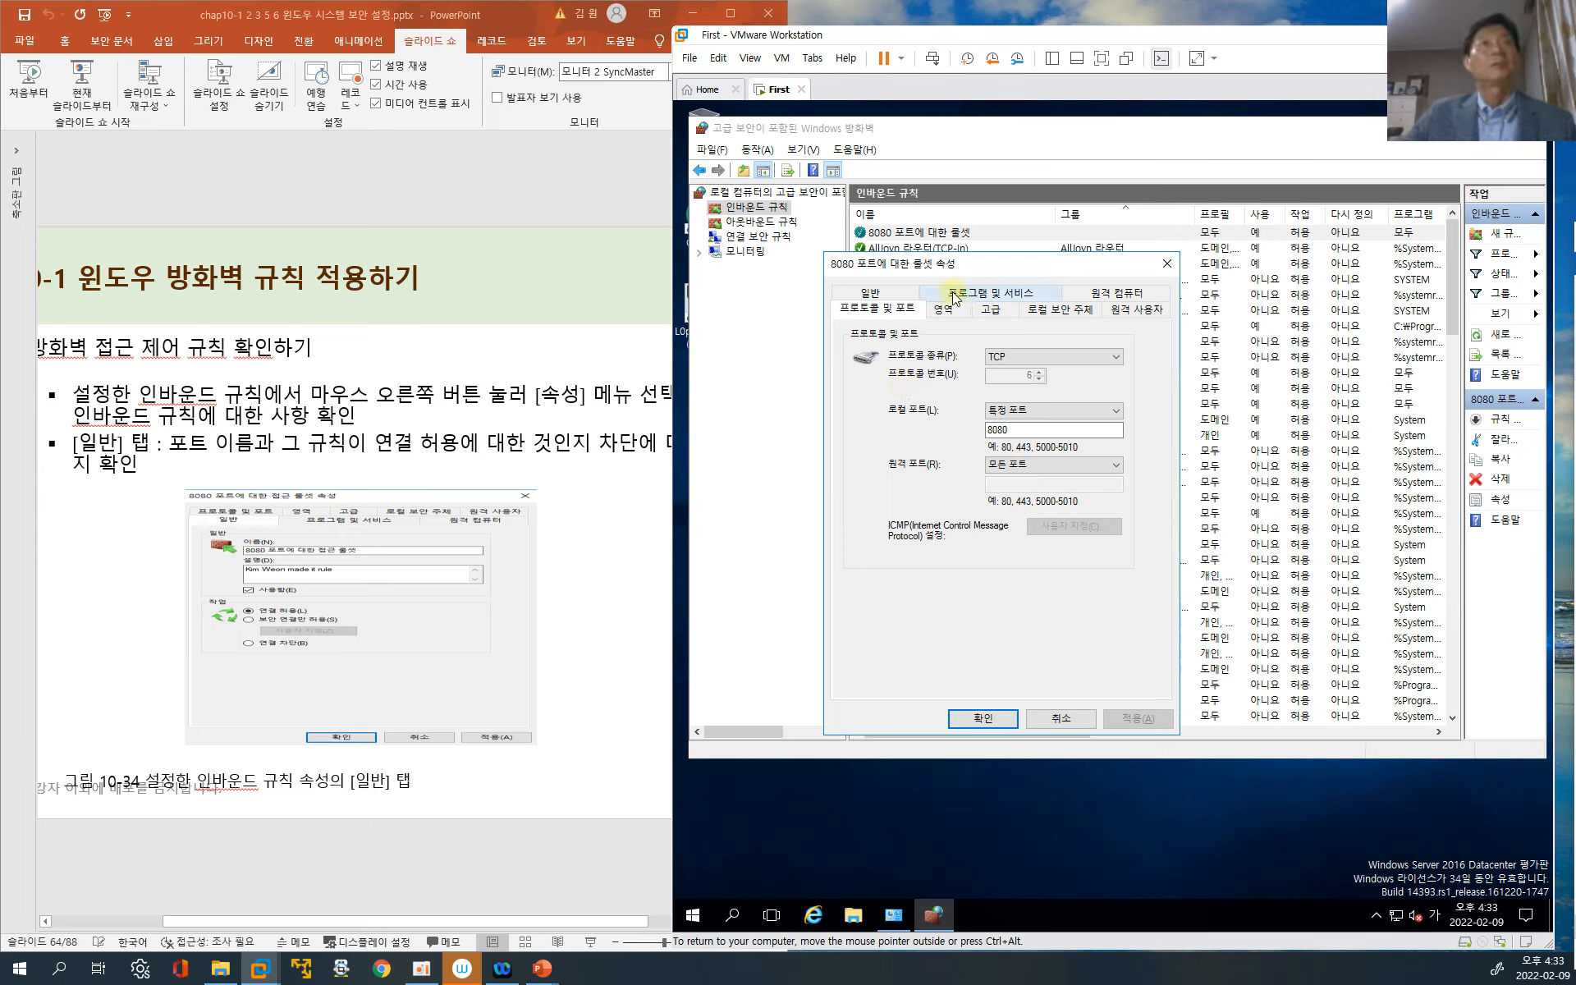
pyautogui.click(941, 311)
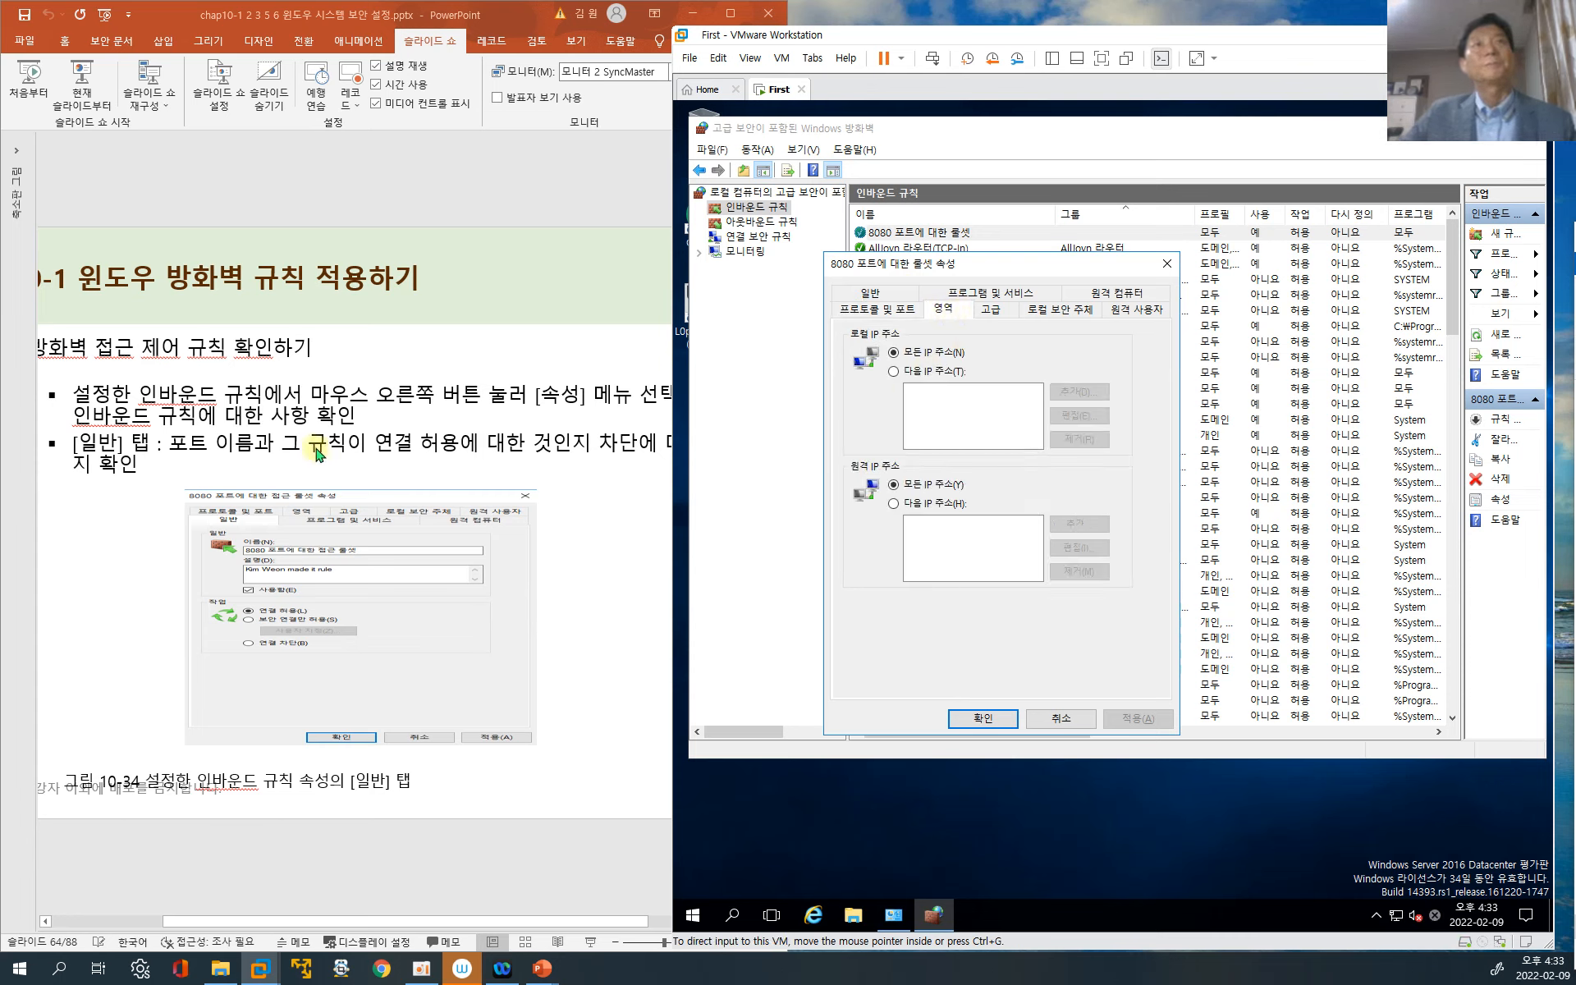
# Following slide 65, restrict the 8080 rule's remote scope to IP address 192.168.20.130 and apply the change
pyautogui.scroll(-1, 315, 447)
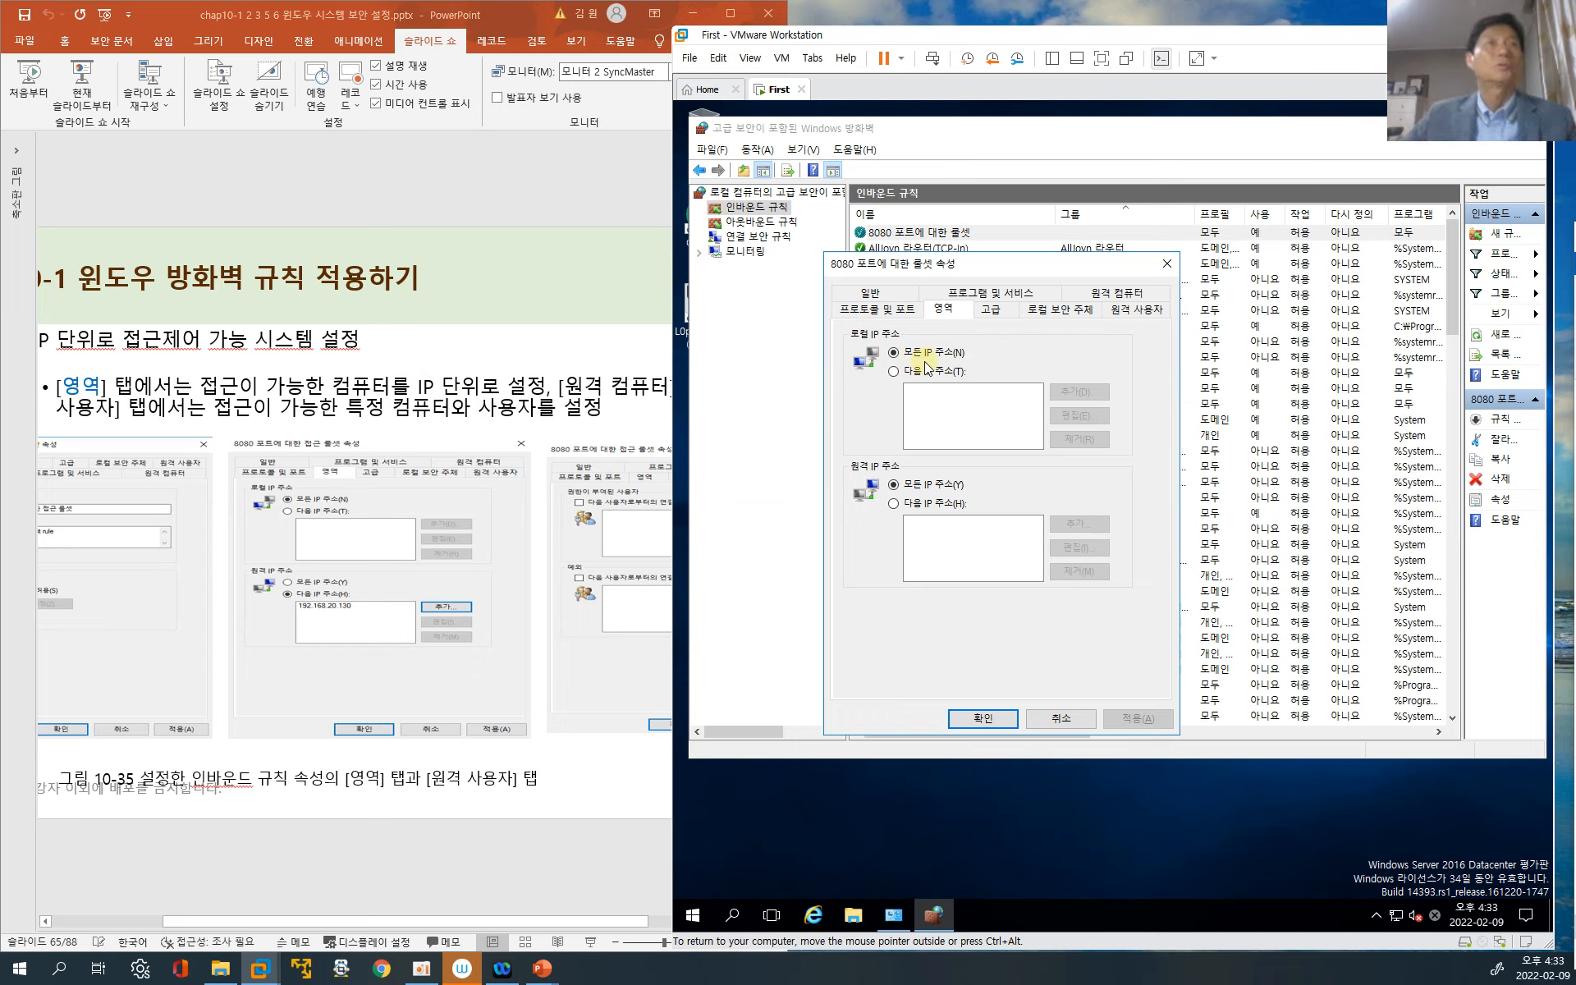
pyautogui.click(893, 502)
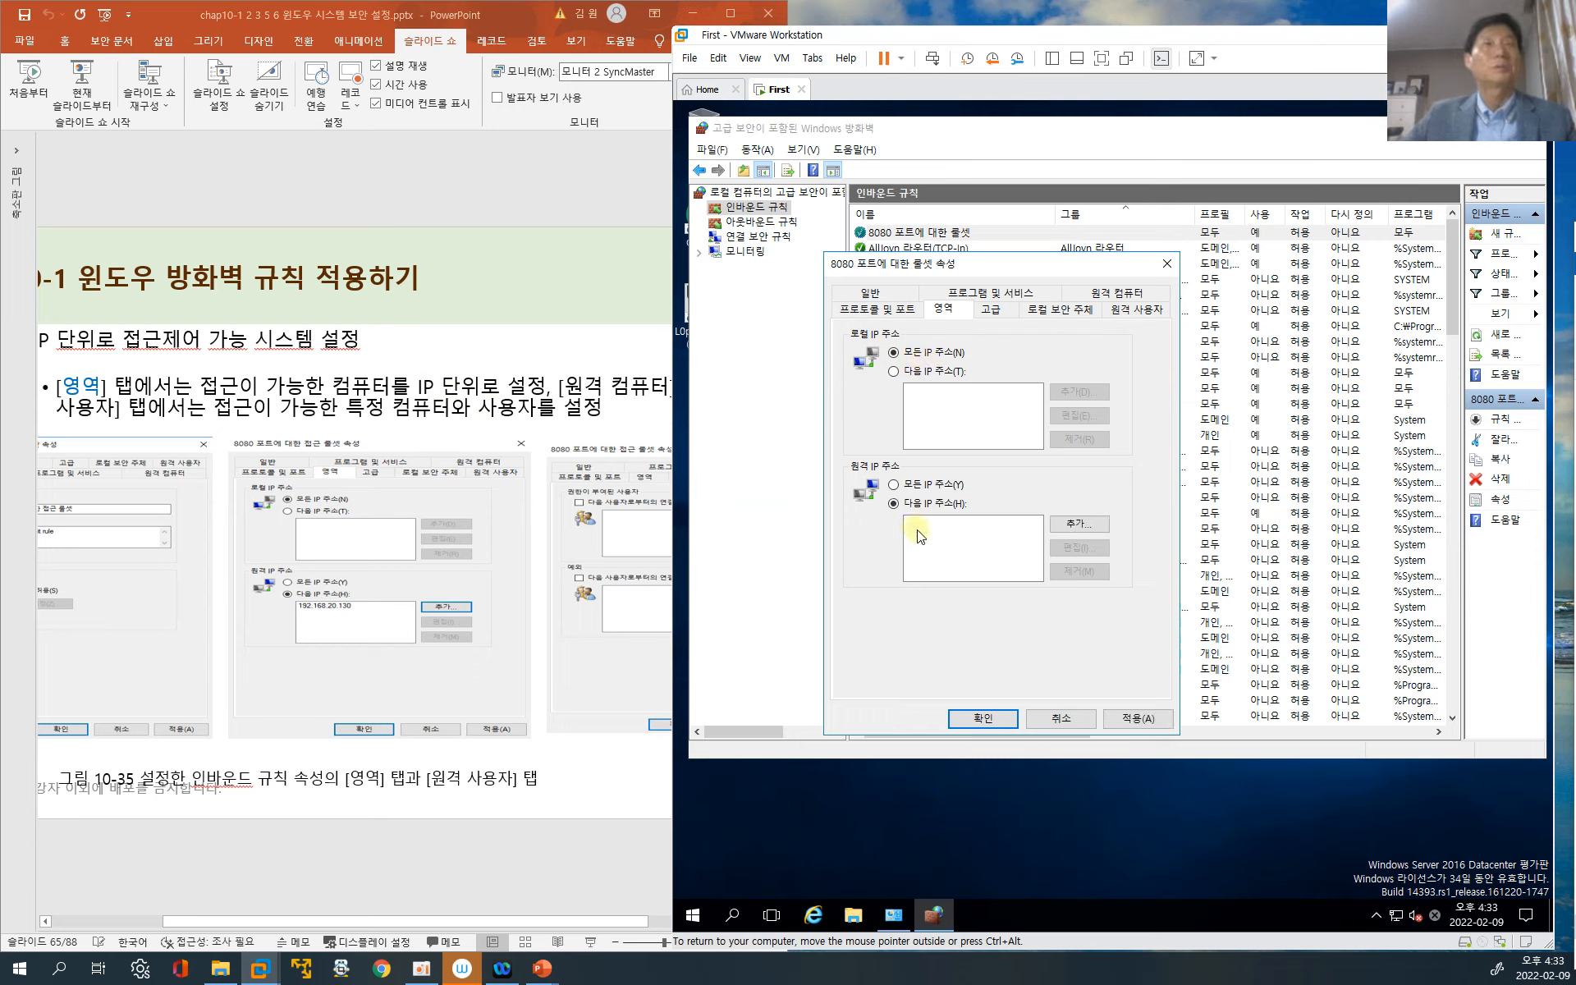
pyautogui.click(1066, 524)
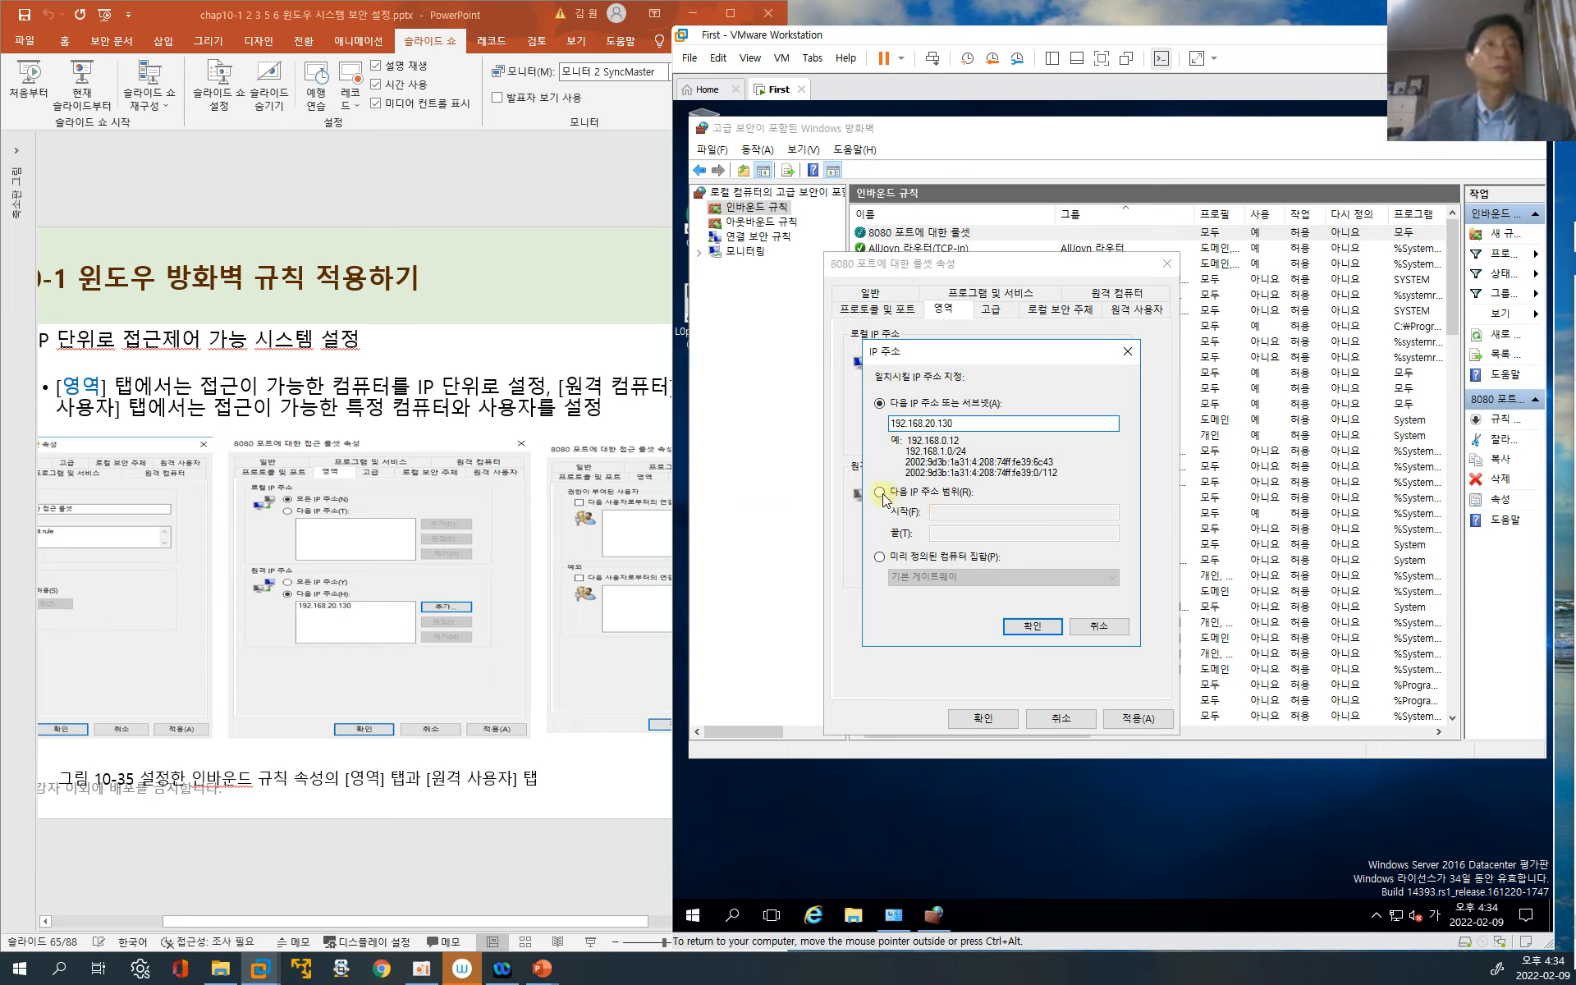
pyautogui.click(1027, 629)
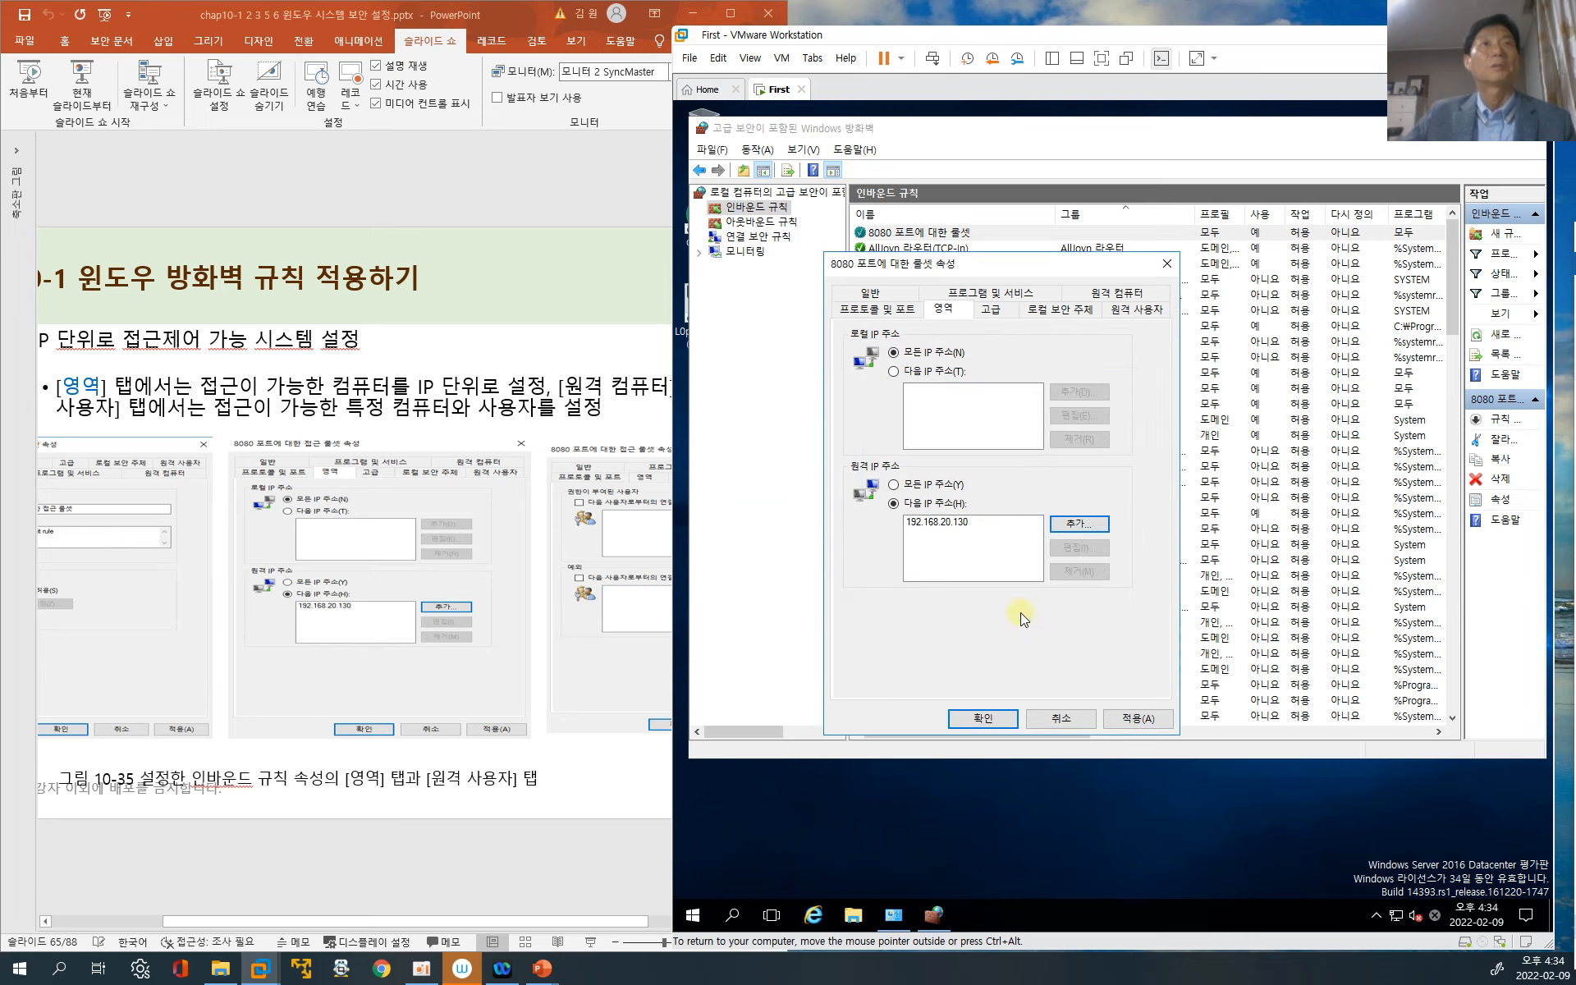
pyautogui.click(1138, 718)
pyautogui.click(984, 719)
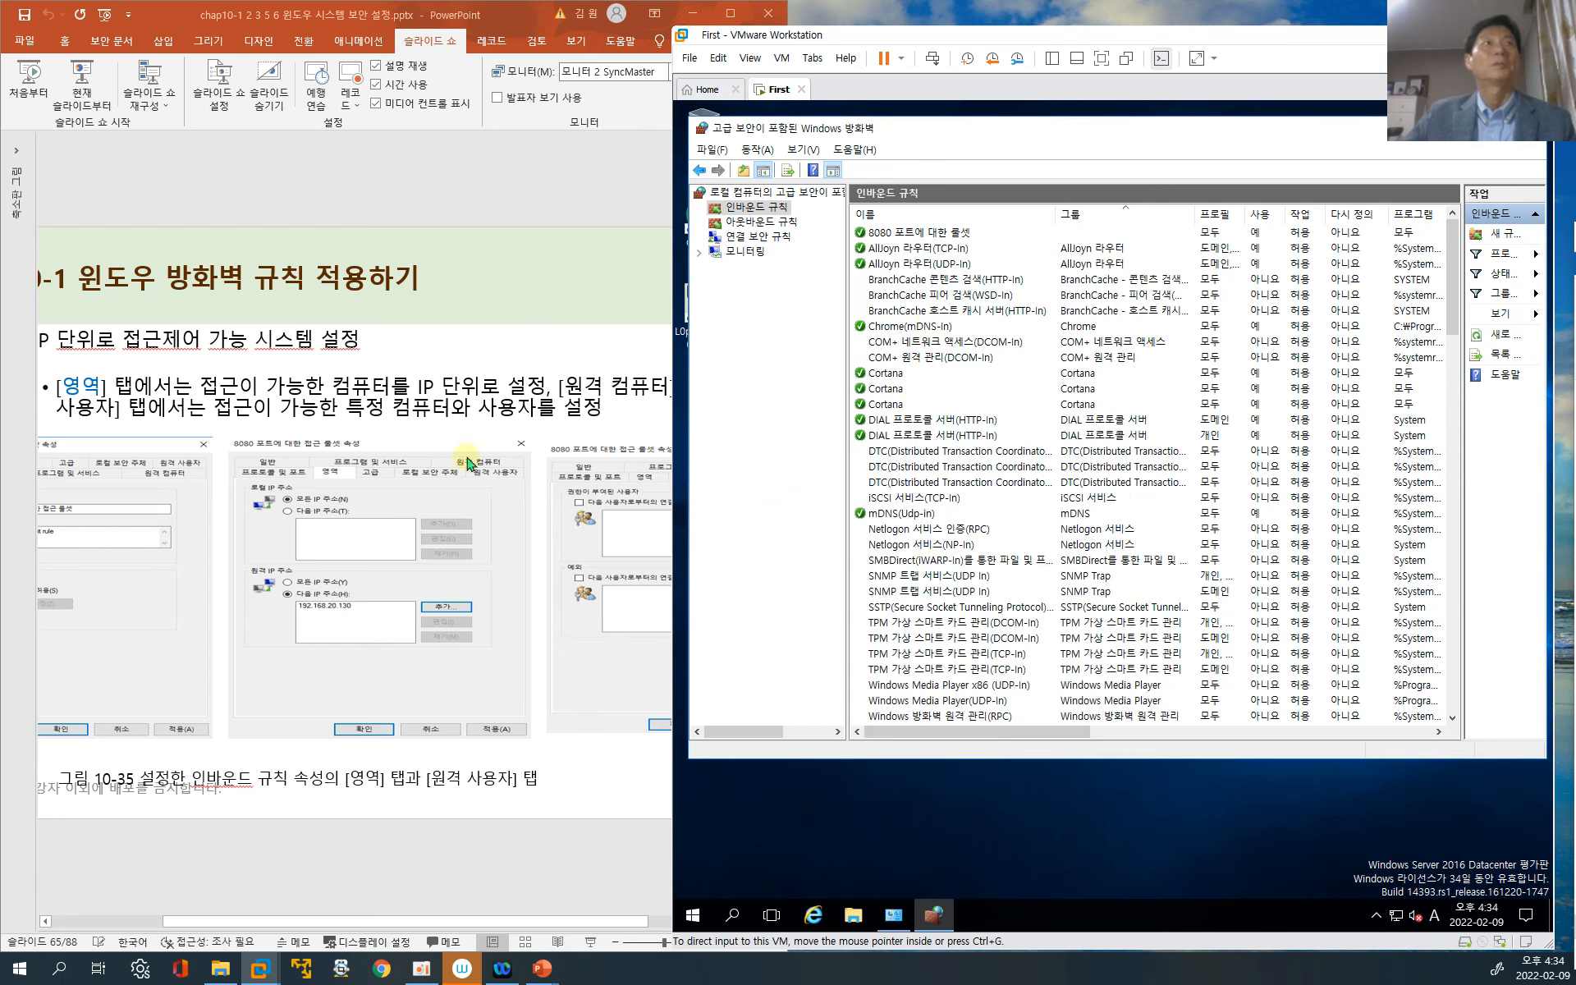
# Advance the PowerPoint slides to the 실습 10-2 basic rules slide, and select the 8080 rule in the virtual machine's inbound list
pyautogui.click(367, 517)
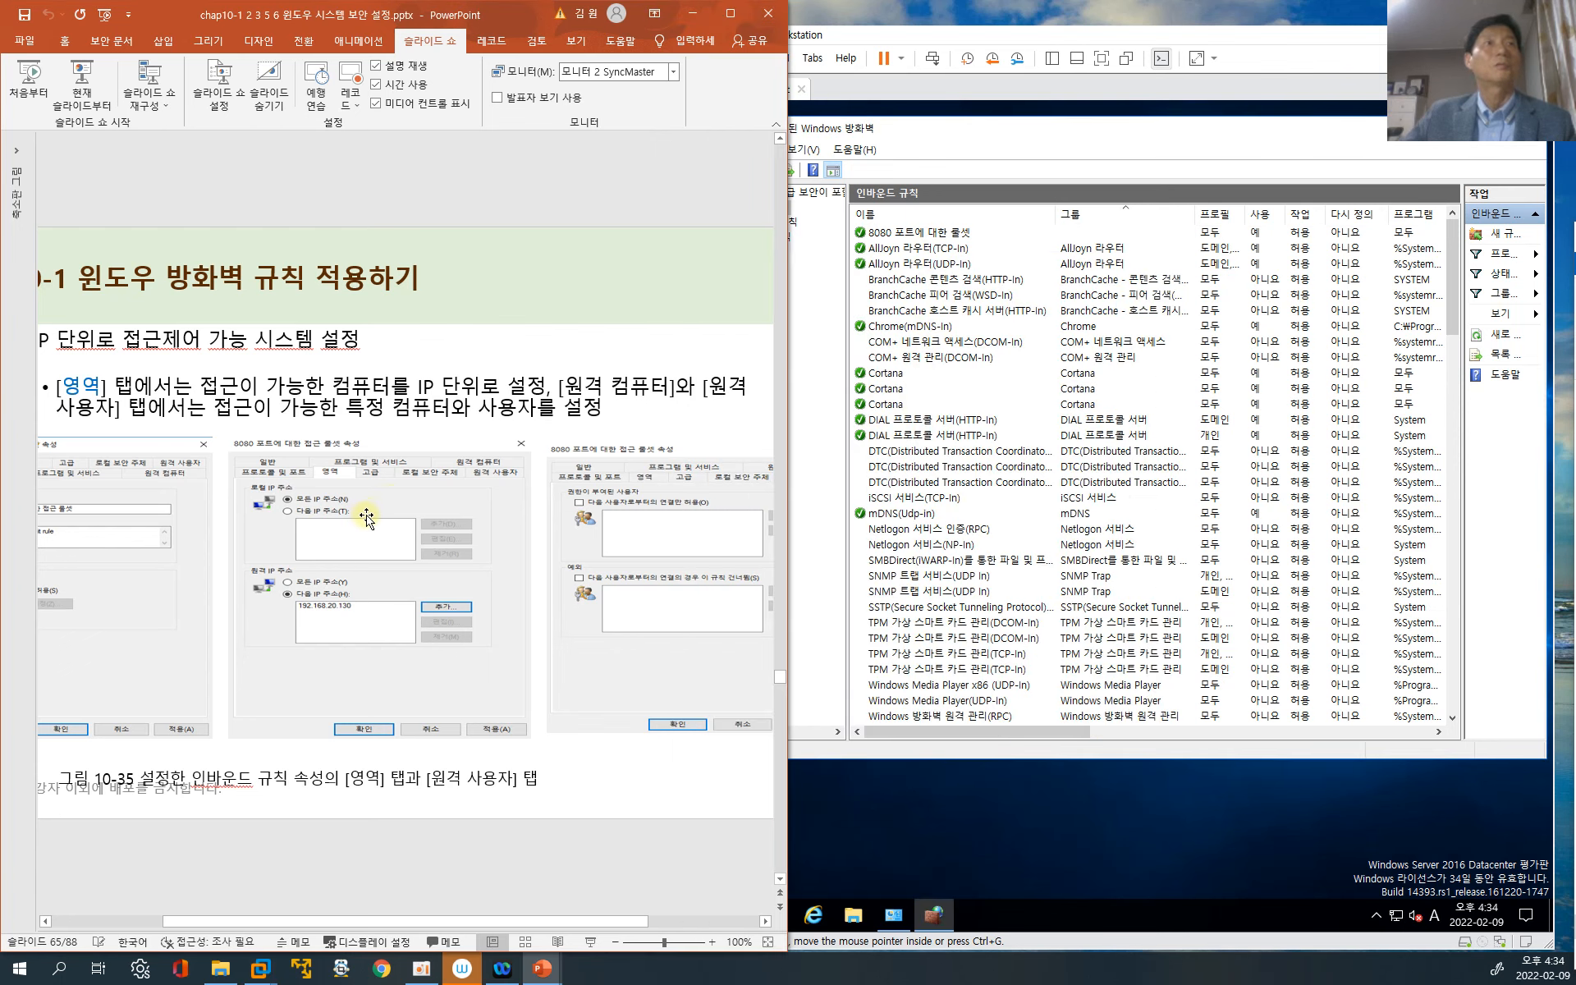
pyautogui.scroll(-1, 366, 517)
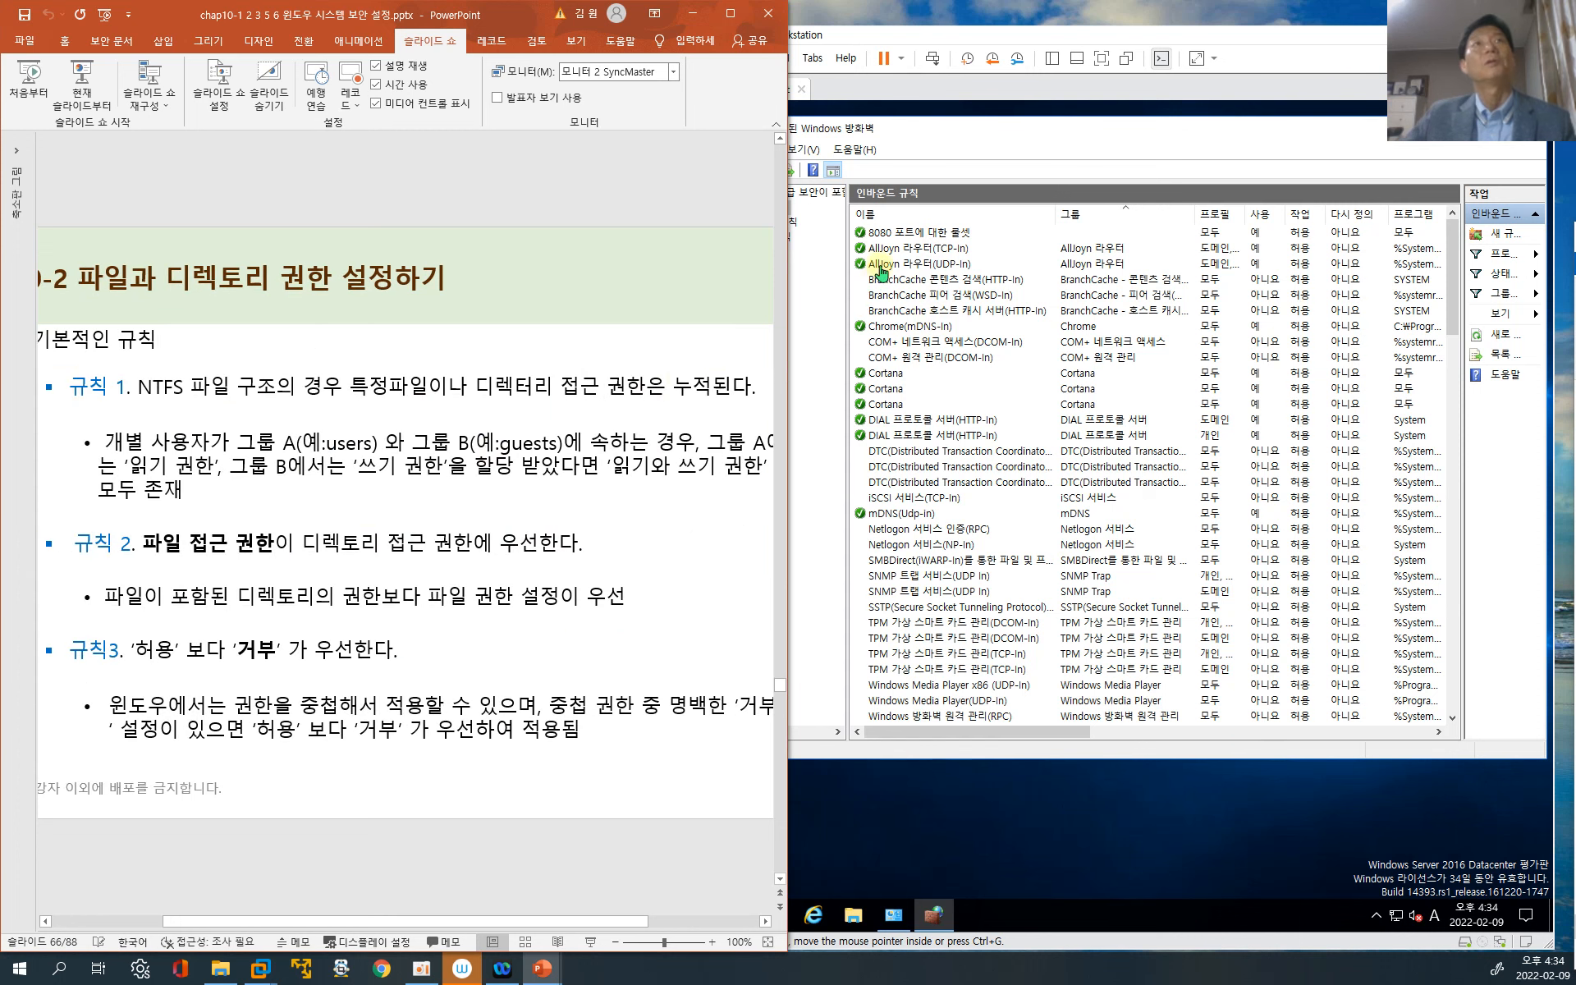
pyautogui.click(910, 237)
pyautogui.click(914, 238)
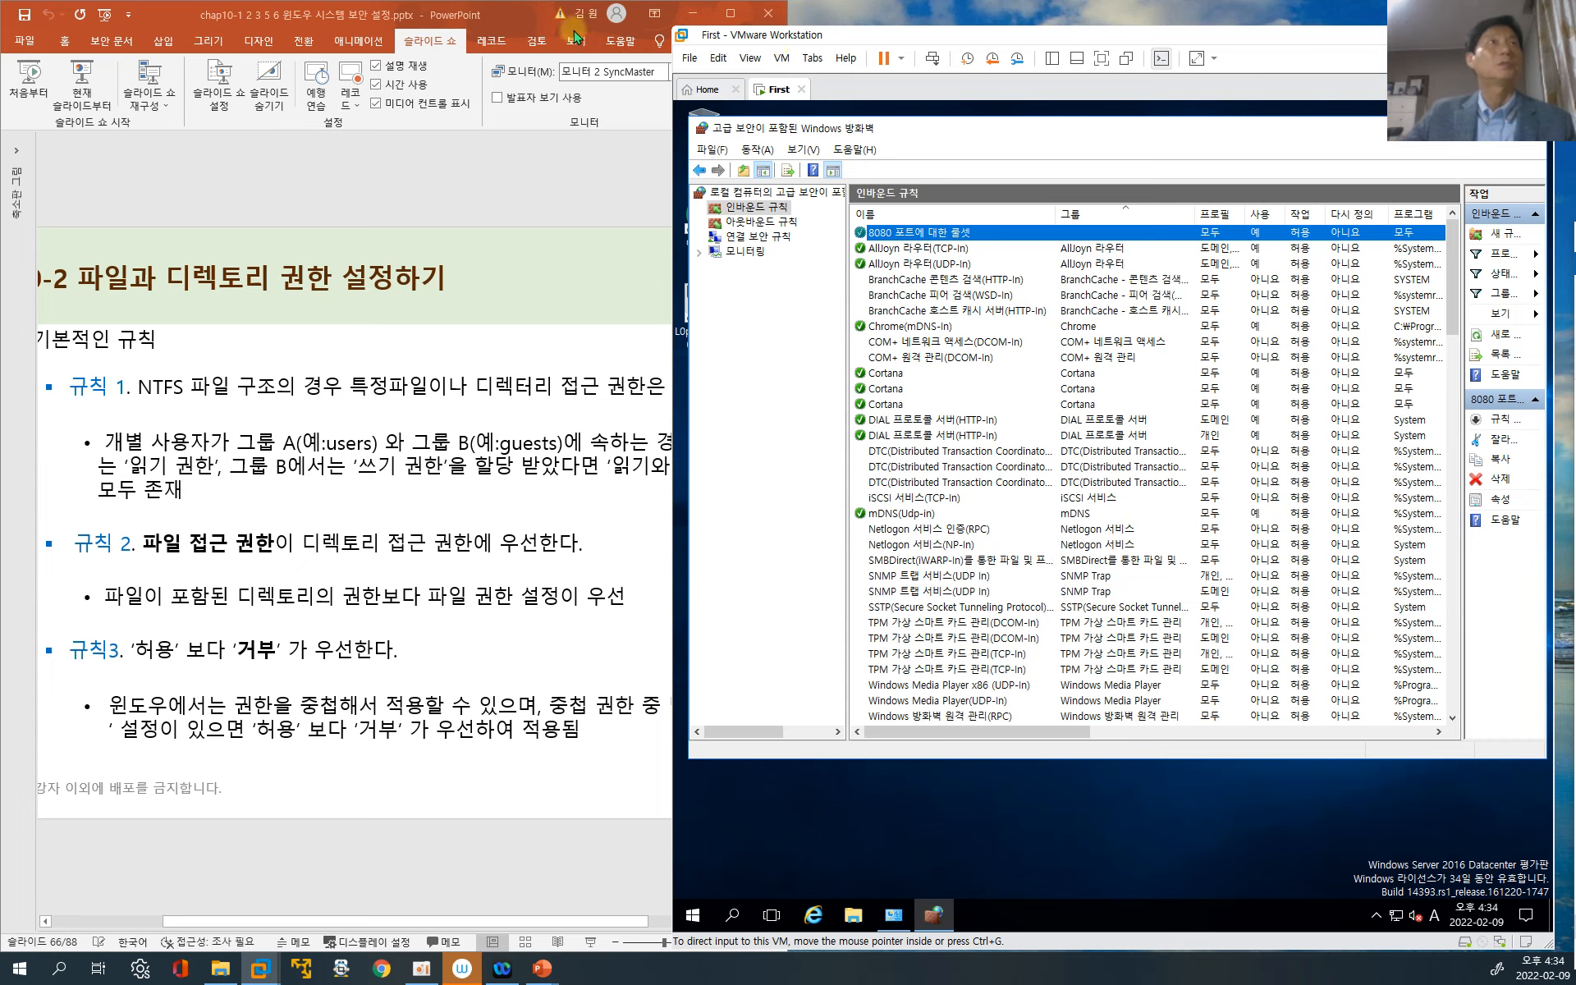
# Maximize the PowerPoint window and start the slide show from the 실습 10-2 basic rules slide 66
pyautogui.click(524, 12)
pyautogui.click(730, 13)
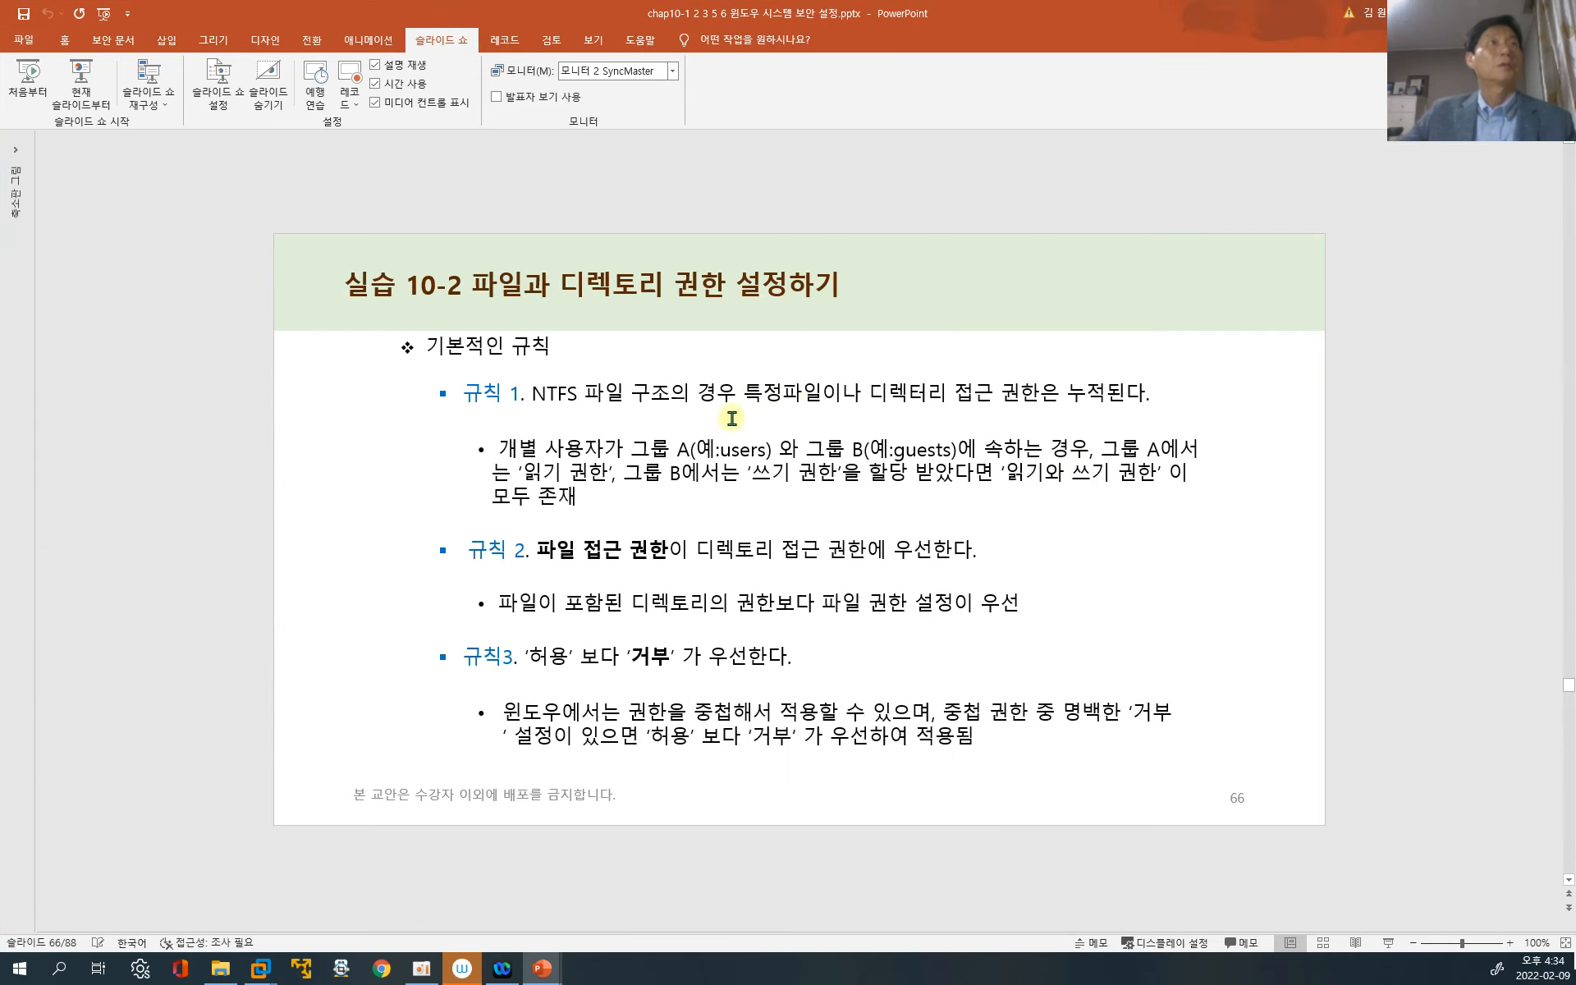
pyautogui.scroll(1, 722, 402)
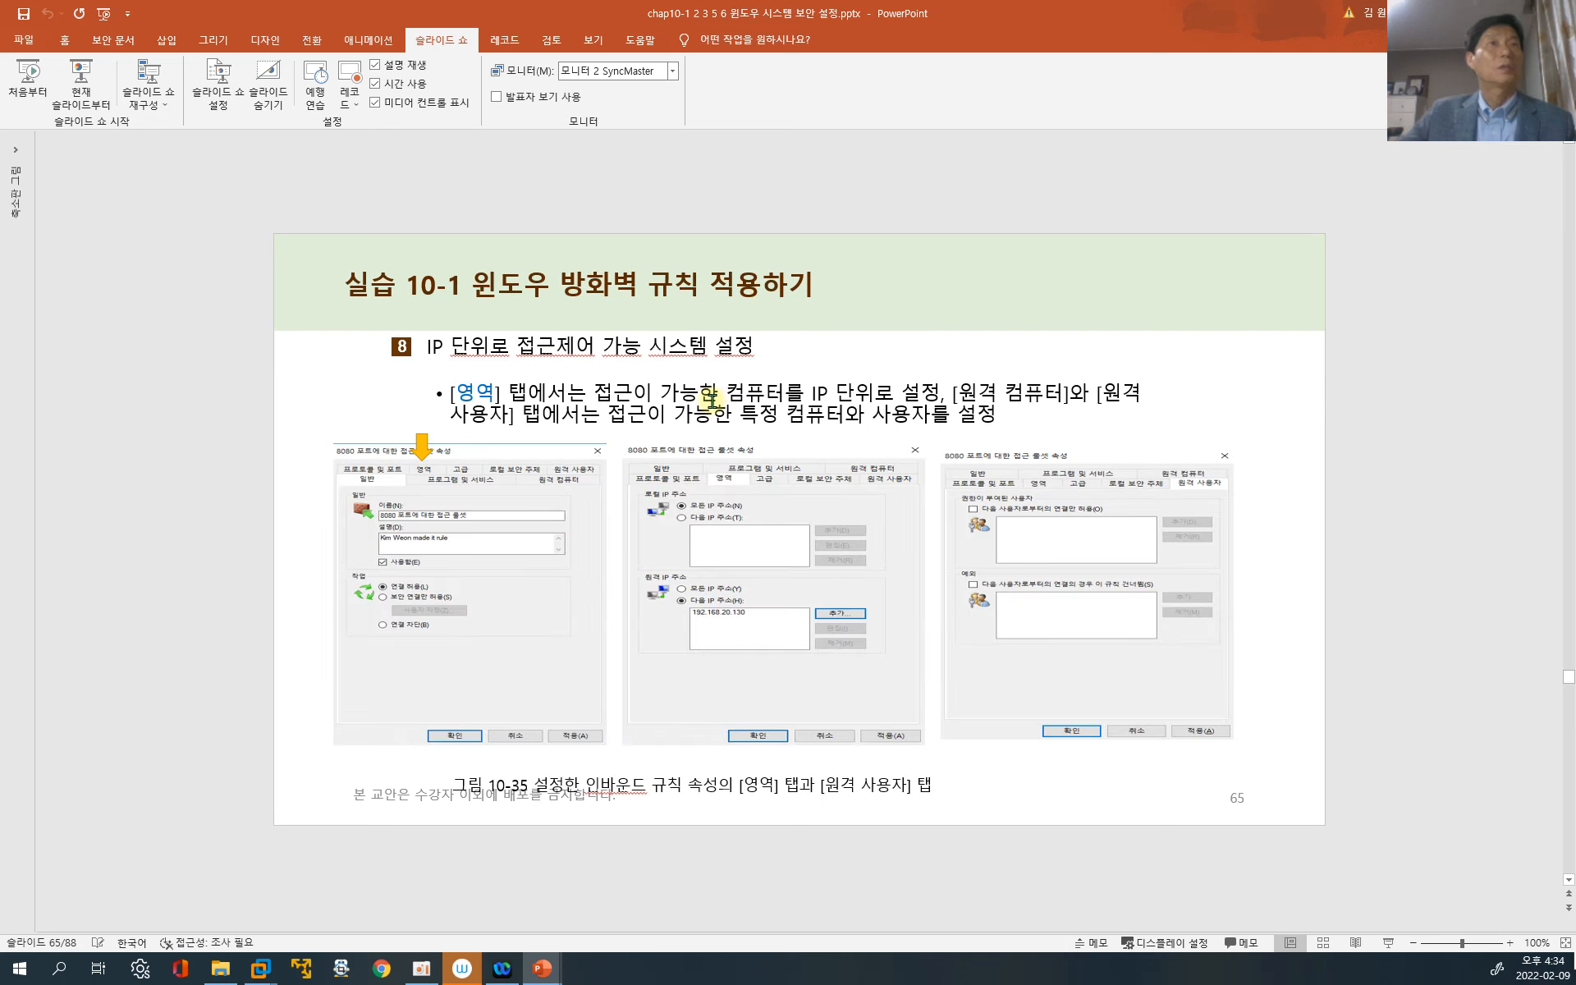
pyautogui.scroll(-1, 711, 399)
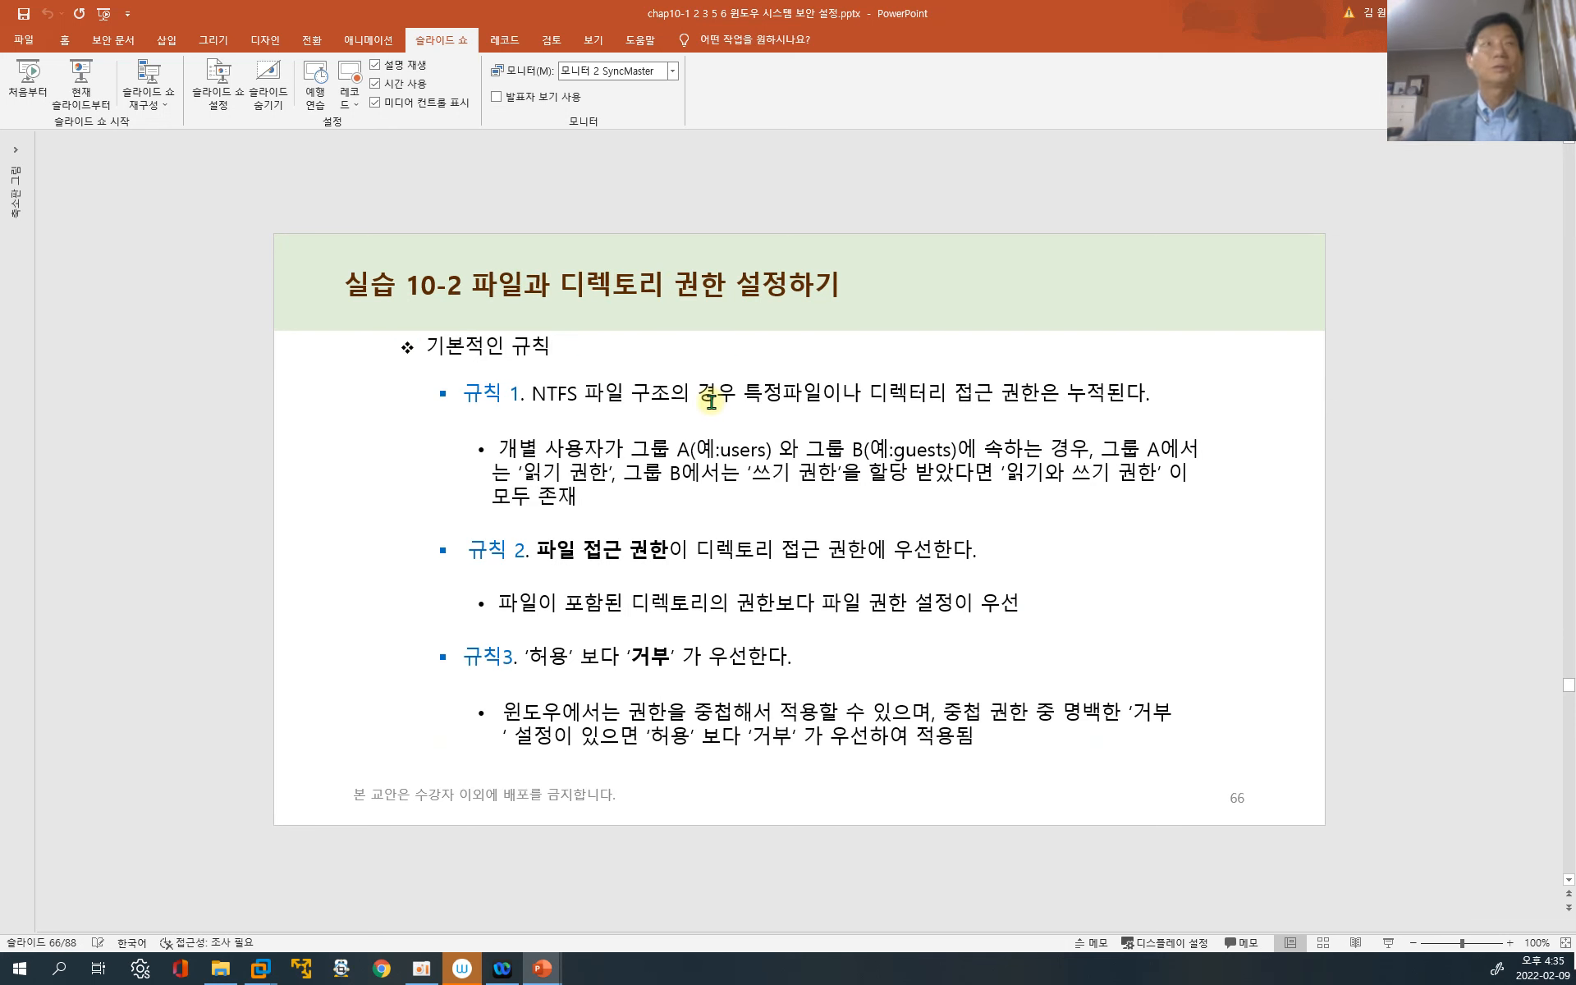
pyautogui.click(80, 82)
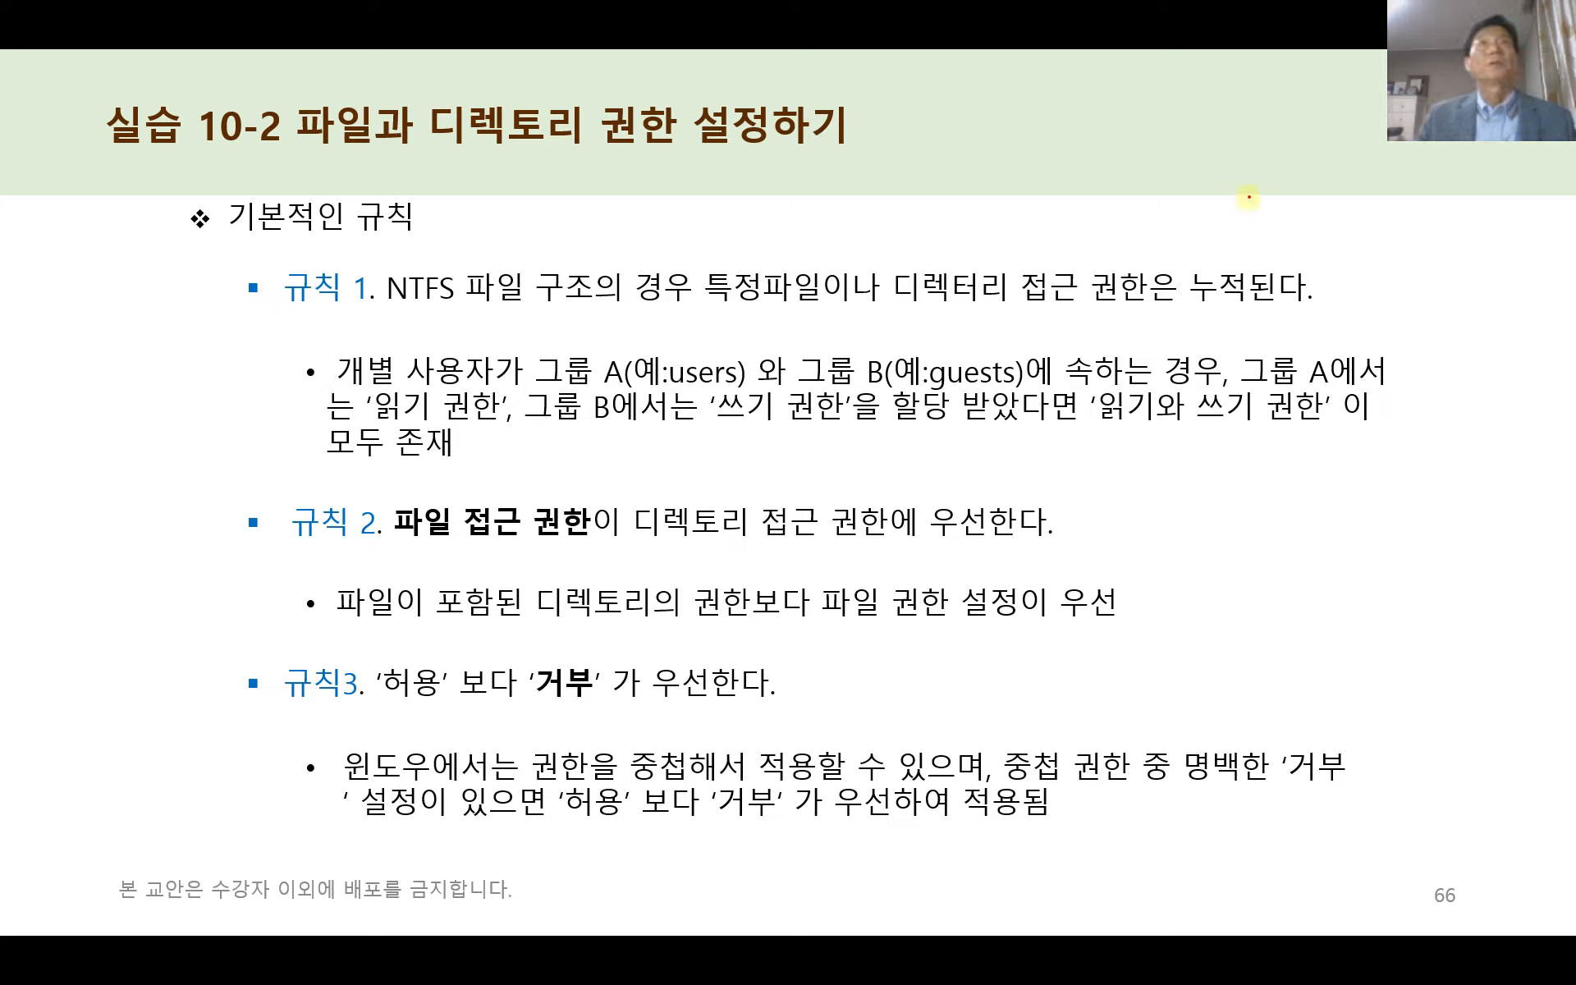
# Sketch a computer in red ink over the upper part of slide 66 and write 계정 inside it
pyautogui.moveTo(1080, 126)
pyautogui.mouseDown()
pyautogui.moveTo(992, 128)
pyautogui.moveTo(1021, 302)
pyautogui.moveTo(1160, 140)
pyautogui.moveTo(1062, 133)
pyautogui.mouseUp()
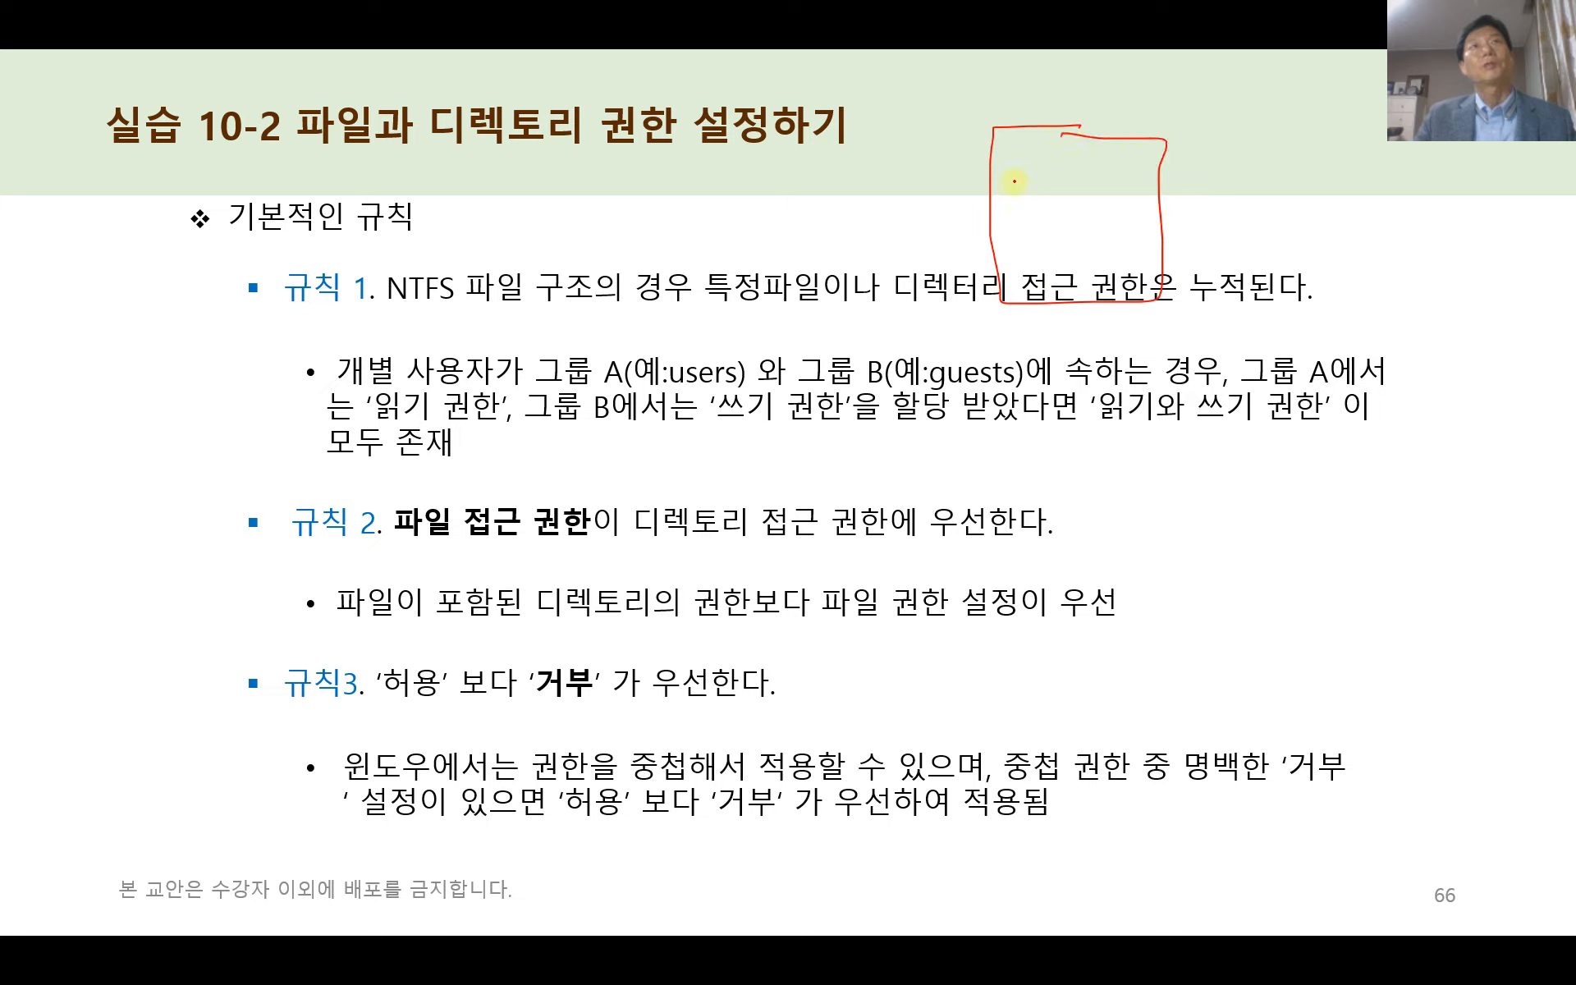
pyautogui.moveTo(999, 183); pyautogui.dragTo(1165, 182)
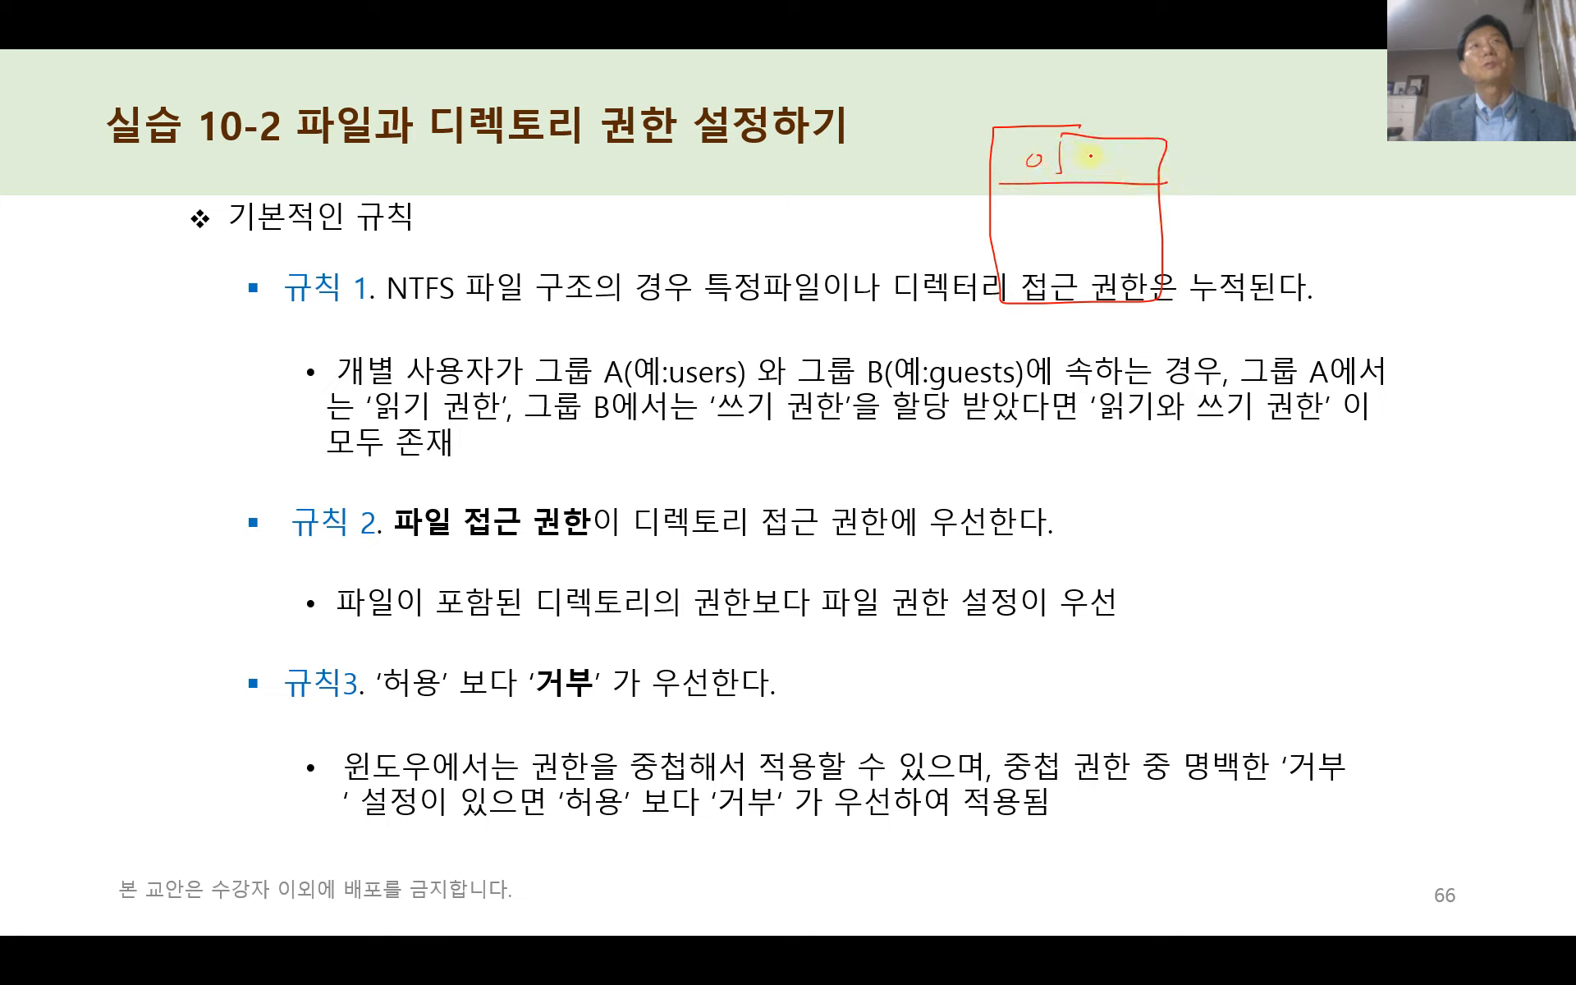
pyautogui.moveTo(1003, 305)
pyautogui.mouseDown()
pyautogui.moveTo(957, 348)
pyautogui.moveTo(1192, 302)
pyautogui.moveTo(1159, 295)
pyautogui.mouseUp()
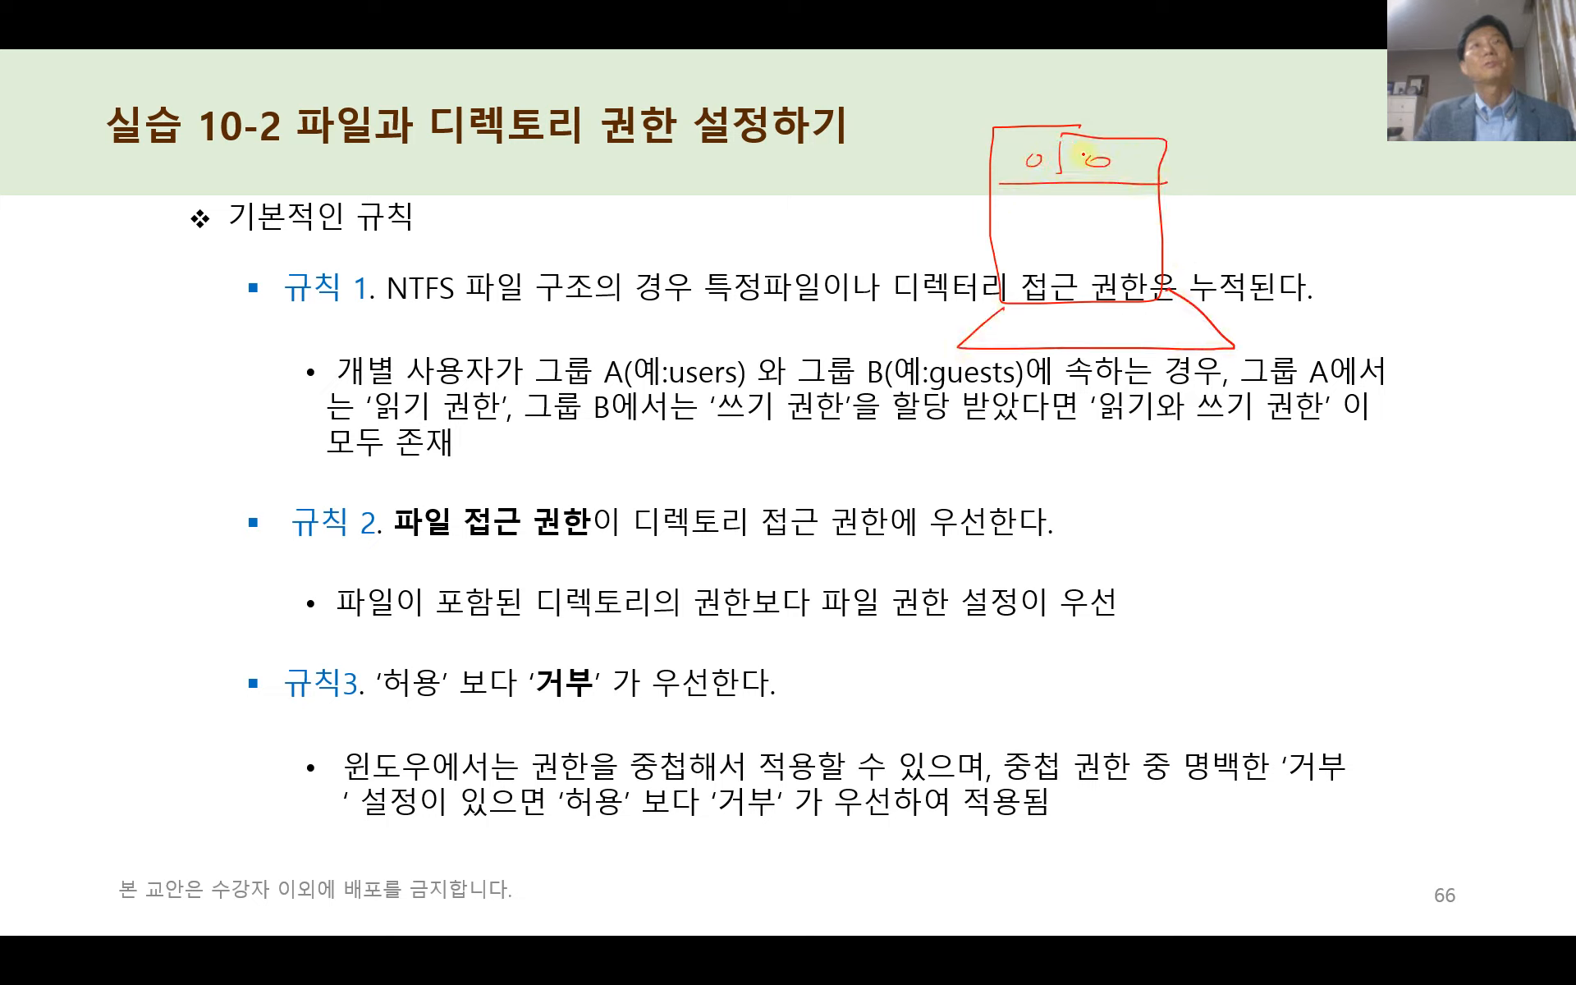
pyautogui.moveTo(1069, 199); pyautogui.dragTo(1145, 230)
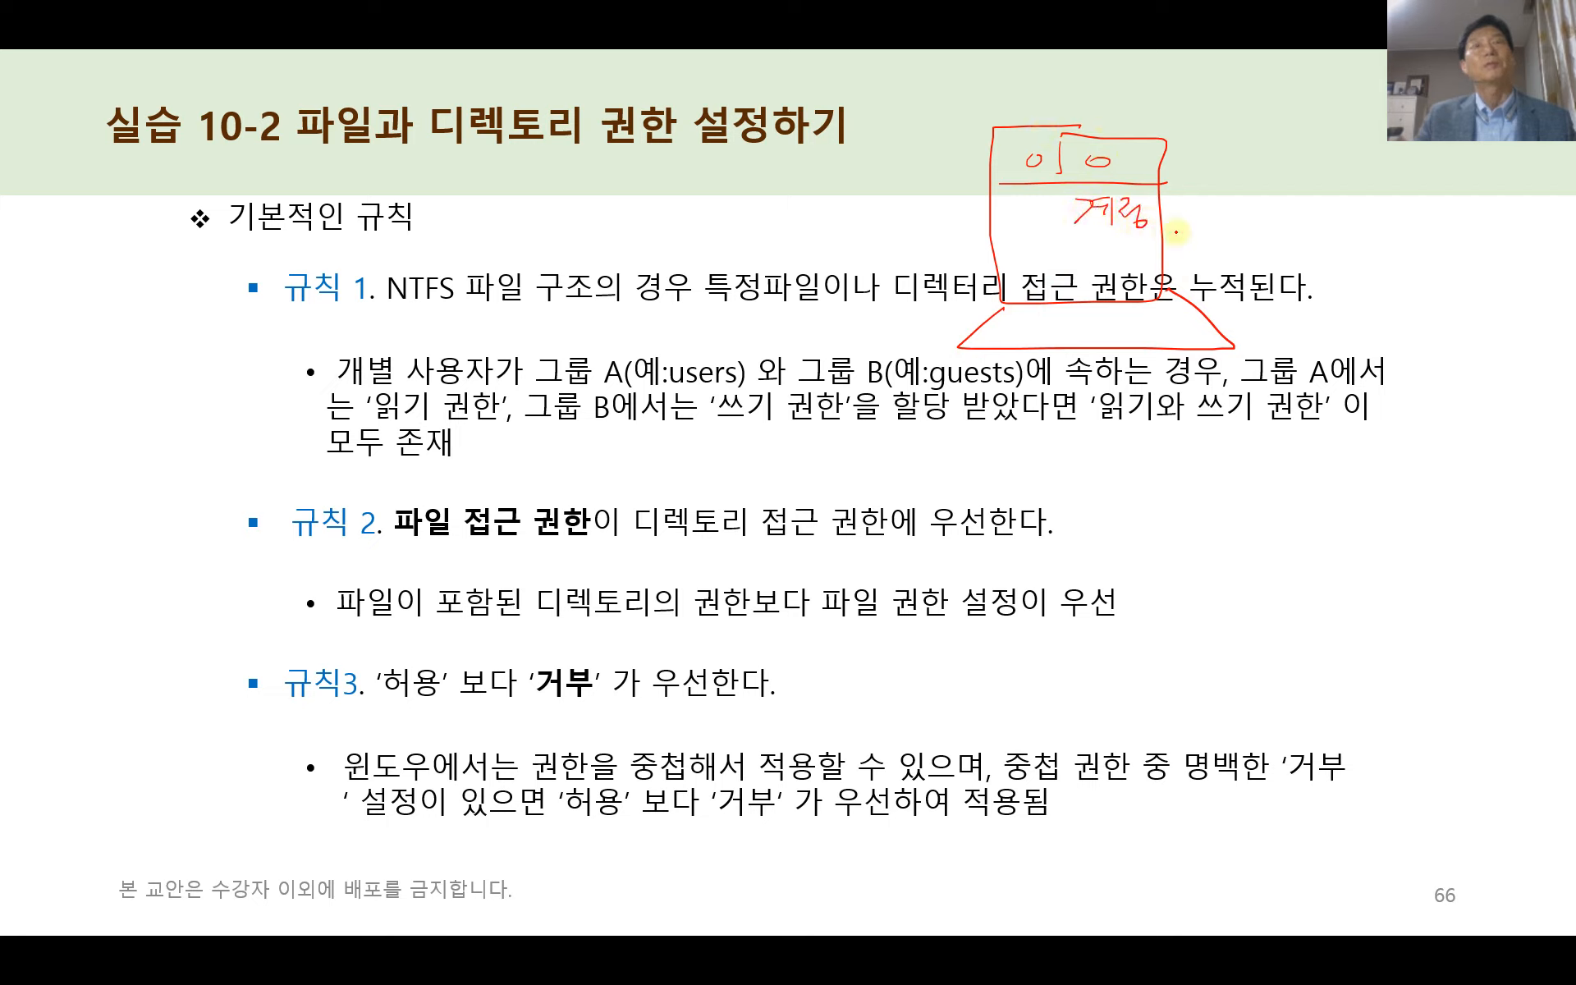
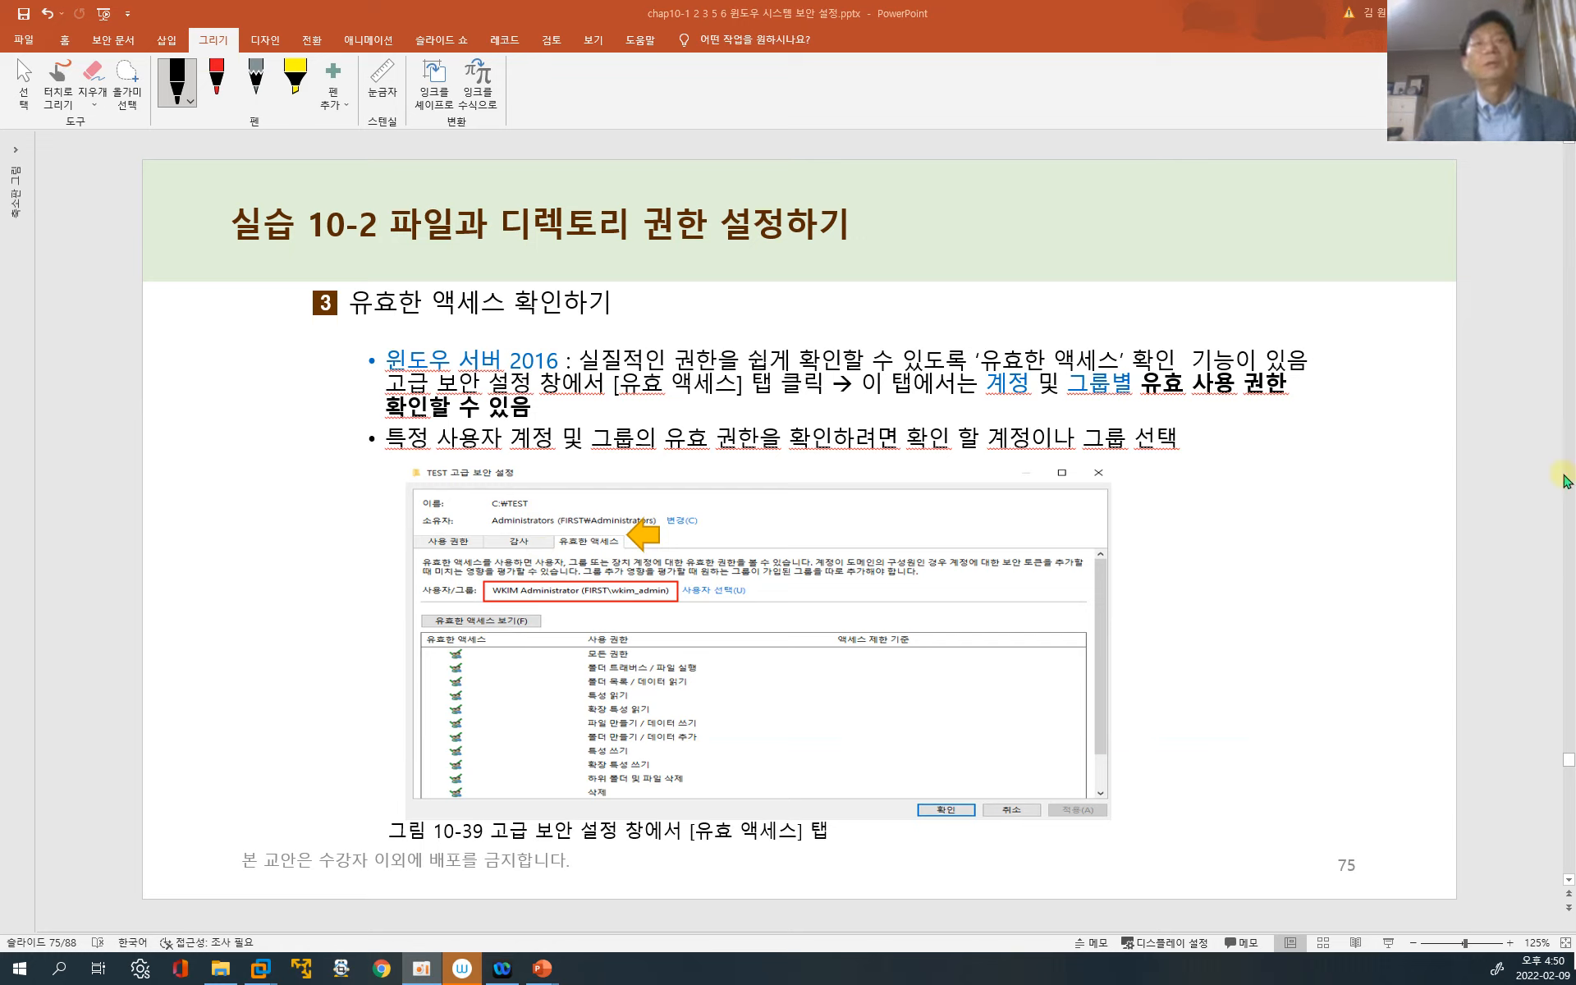
# Handwrite a boxed "TEST" labelled 폴더 and a boxed "test01" with an arrow to it, beside the figure on slide 75
pyautogui.moveTo(1124, 516)
pyautogui.mouseDown()
pyautogui.moveTo(1166, 517)
pyautogui.moveTo(1165, 501)
pyautogui.moveTo(1239, 558)
pyautogui.moveTo(1117, 564)
pyautogui.mouseUp()
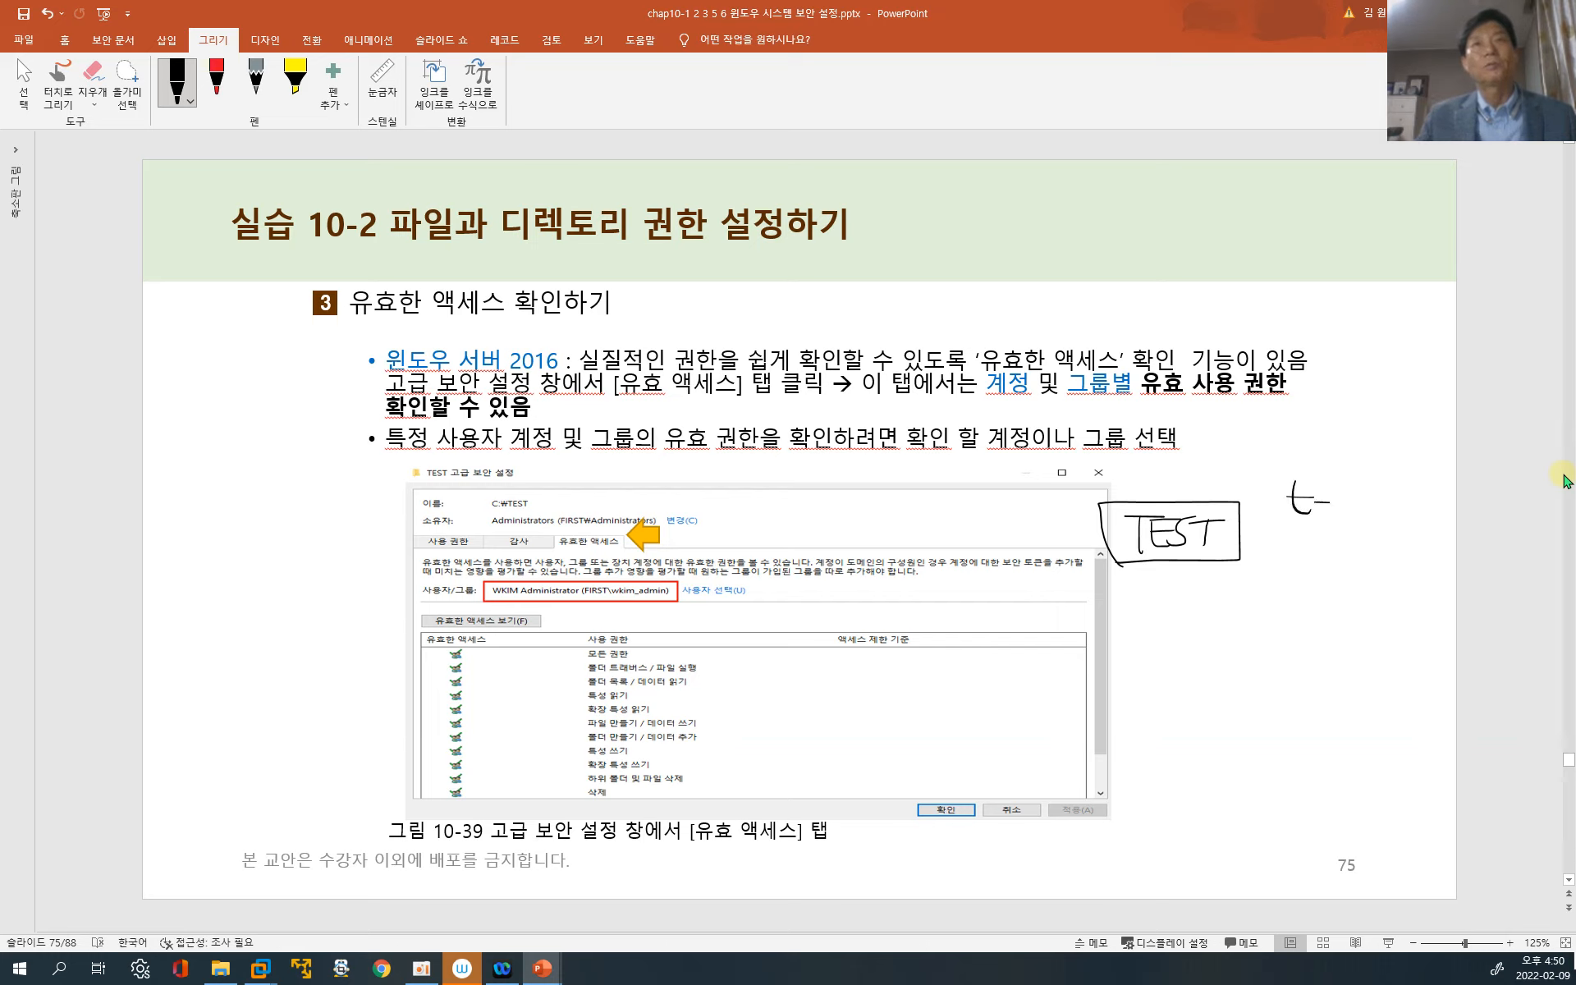
pyautogui.moveTo(1381, 495); pyautogui.dragTo(1379, 492)
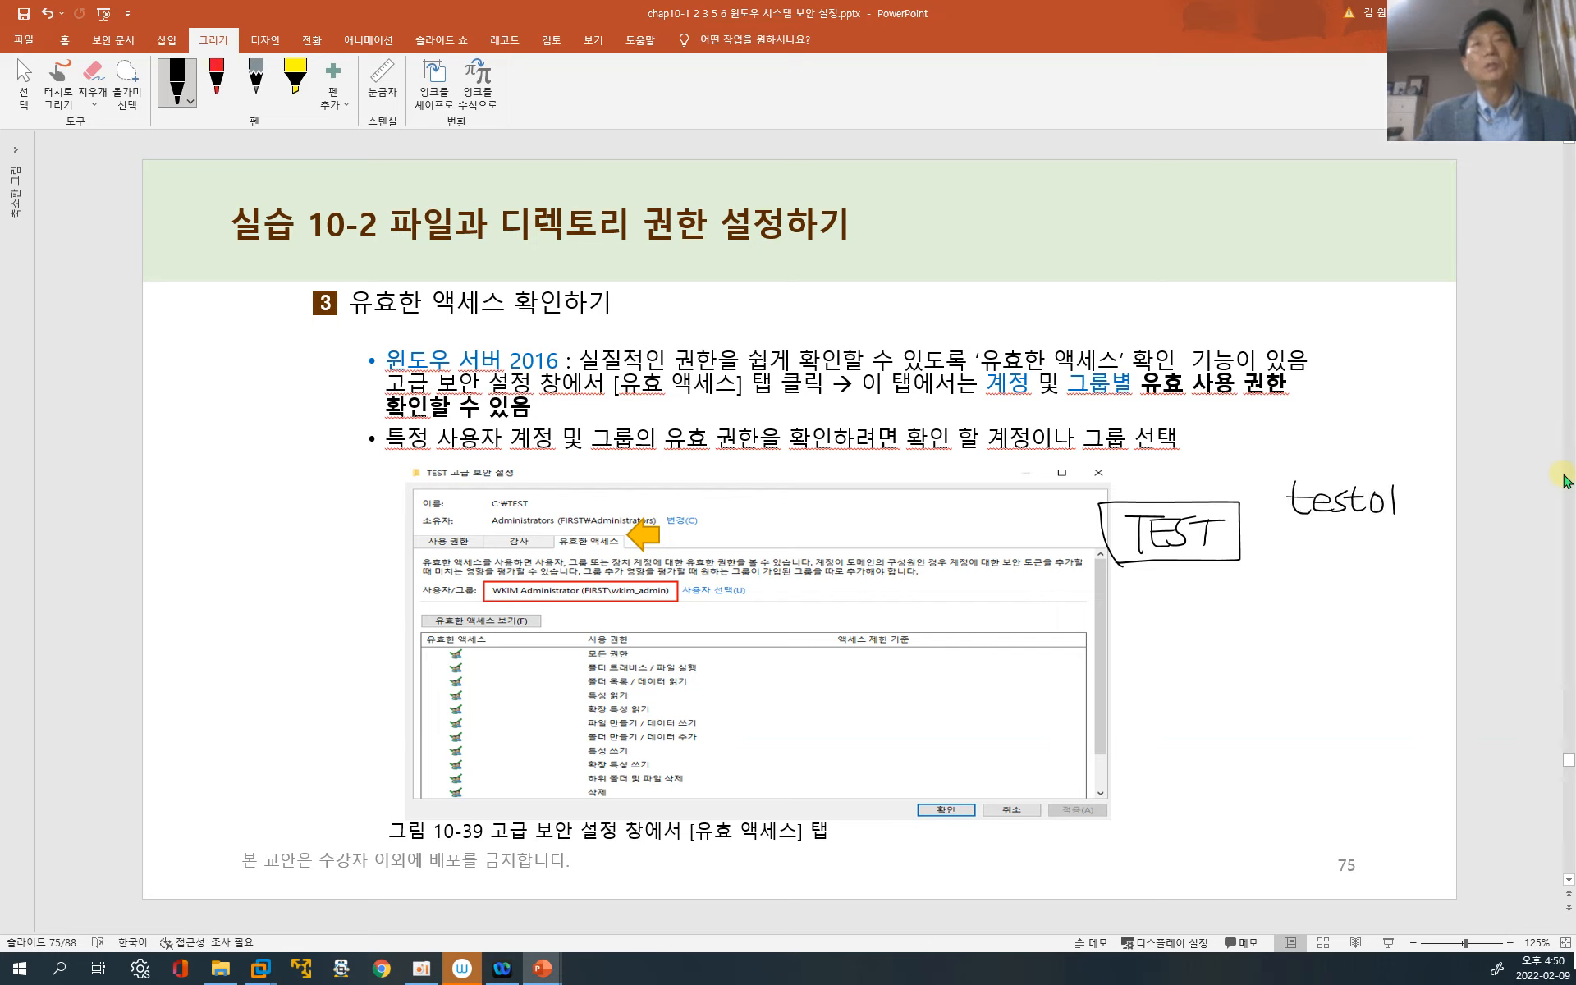
pyautogui.moveTo(1295, 522); pyautogui.dragTo(1408, 514)
pyautogui.moveTo(1282, 476); pyautogui.dragTo(1338, 520)
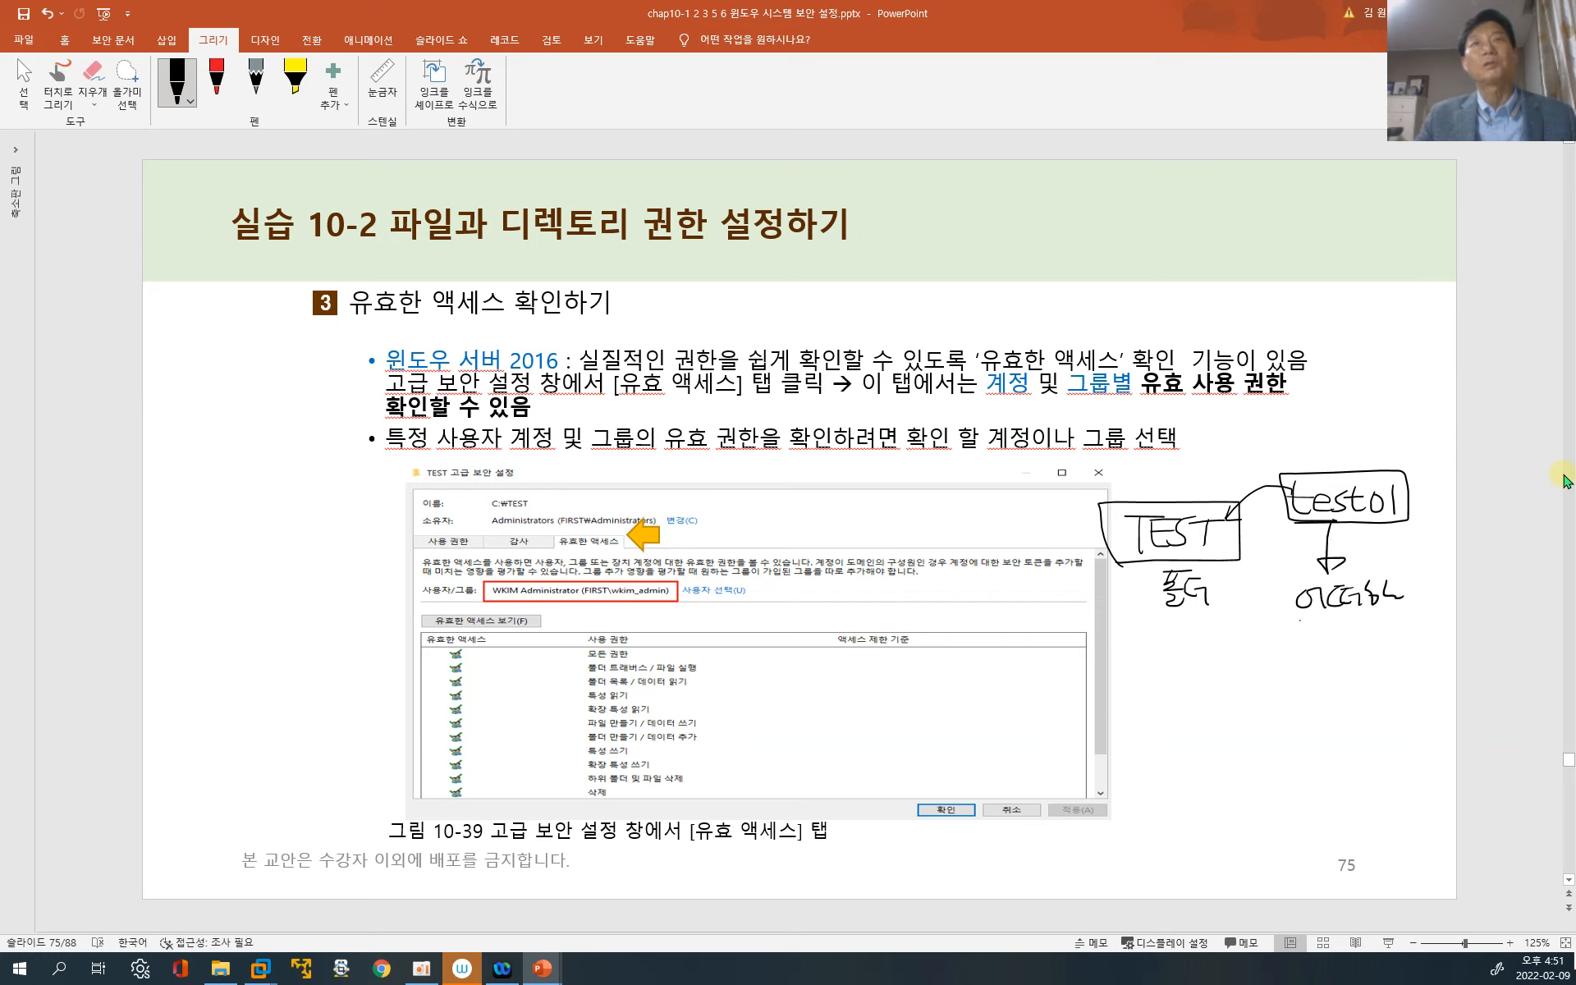
# Handwrite and circle 어떠한 권한 beneath the "test01" box, and write "account" above the box
pyautogui.moveTo(1306, 630)
pyautogui.mouseDown()
pyautogui.moveTo(1351, 637)
pyautogui.moveTo(1395, 579)
pyautogui.moveTo(1337, 657)
pyautogui.mouseUp()
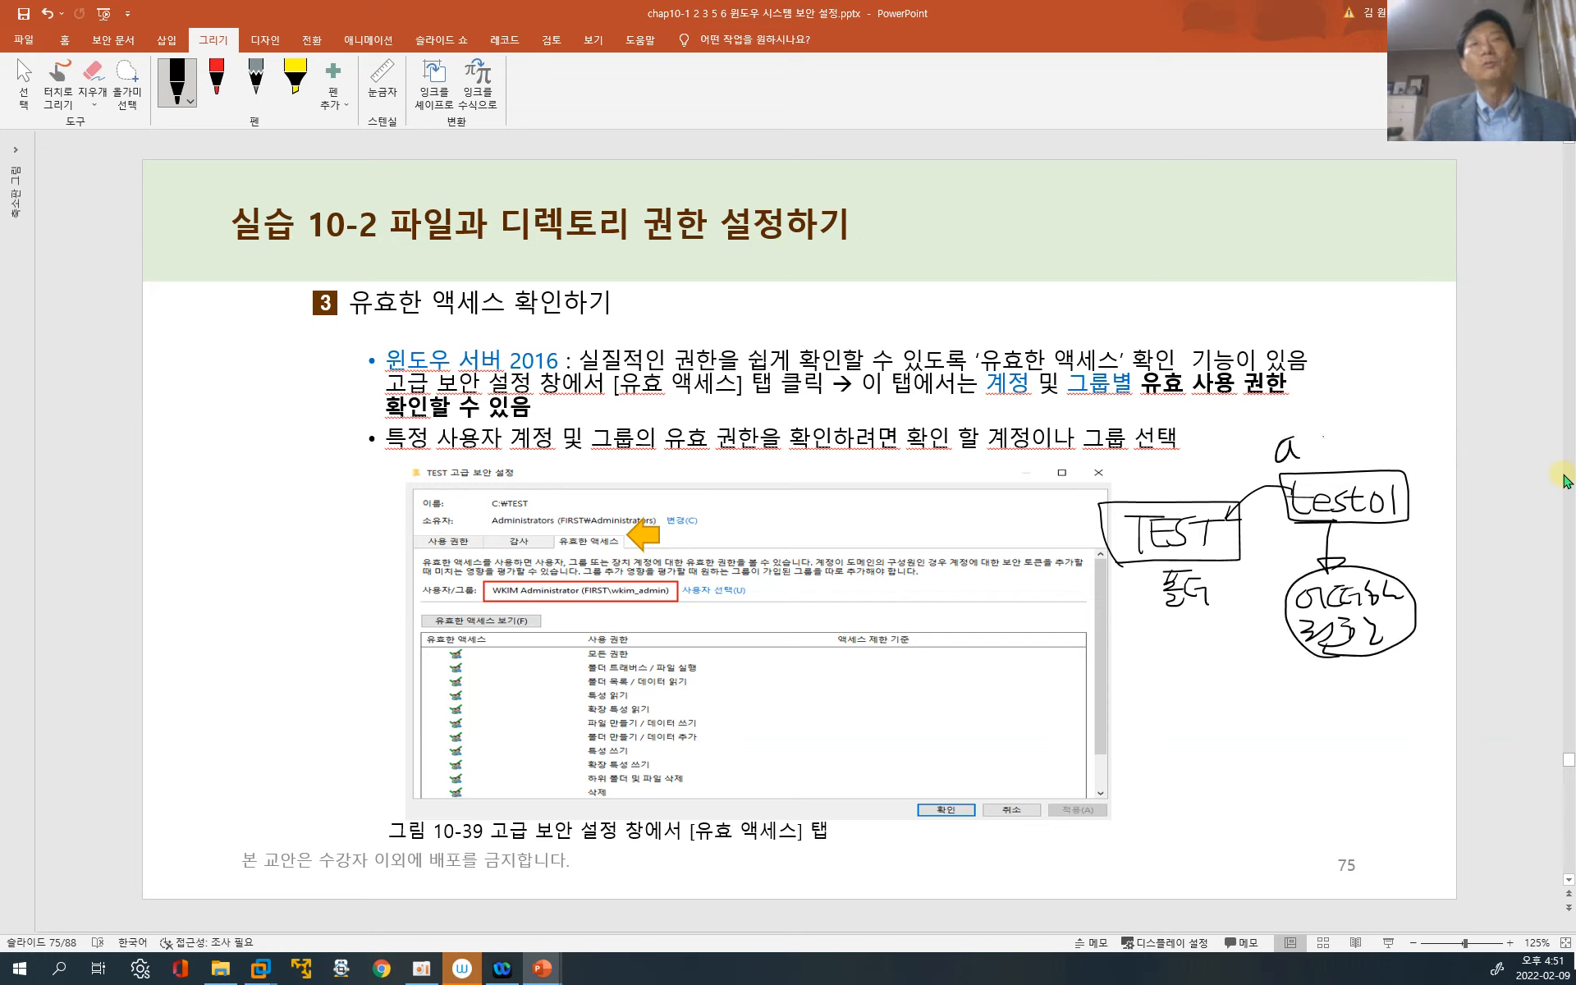
pyautogui.moveTo(1386, 448)
pyautogui.mouseDown()
pyautogui.moveTo(1413, 433)
pyautogui.moveTo(1409, 453)
pyautogui.mouseUp()
pyautogui.moveTo(1393, 435); pyautogui.dragTo(1423, 425)
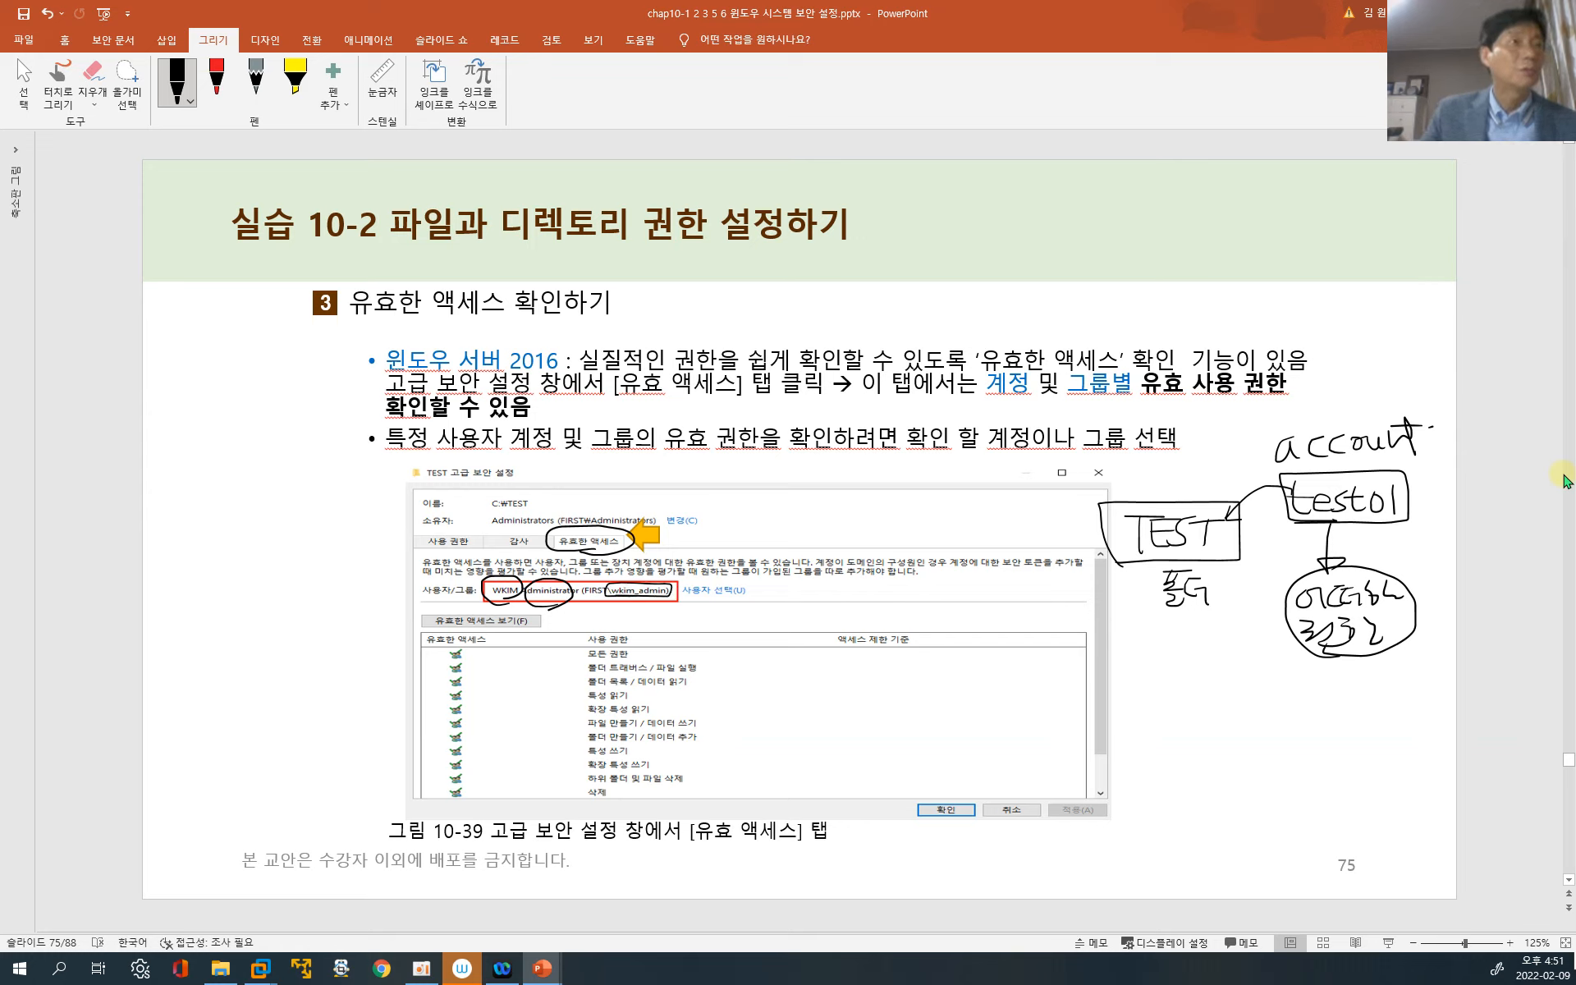
# Draw a line from the account name in the slide 75 figure's 사용자/그룹 field and handwrite "Account" at its end
pyautogui.moveTo(656, 586)
pyautogui.mouseDown()
pyautogui.moveTo(755, 530)
pyautogui.moveTo(839, 538)
pyautogui.mouseUp()
pyautogui.moveTo(860, 519); pyautogui.dragTo(938, 538)
pyautogui.moveTo(948, 503); pyautogui.dragTo(948, 540)
pyautogui.moveTo(936, 509); pyautogui.dragTo(970, 507)
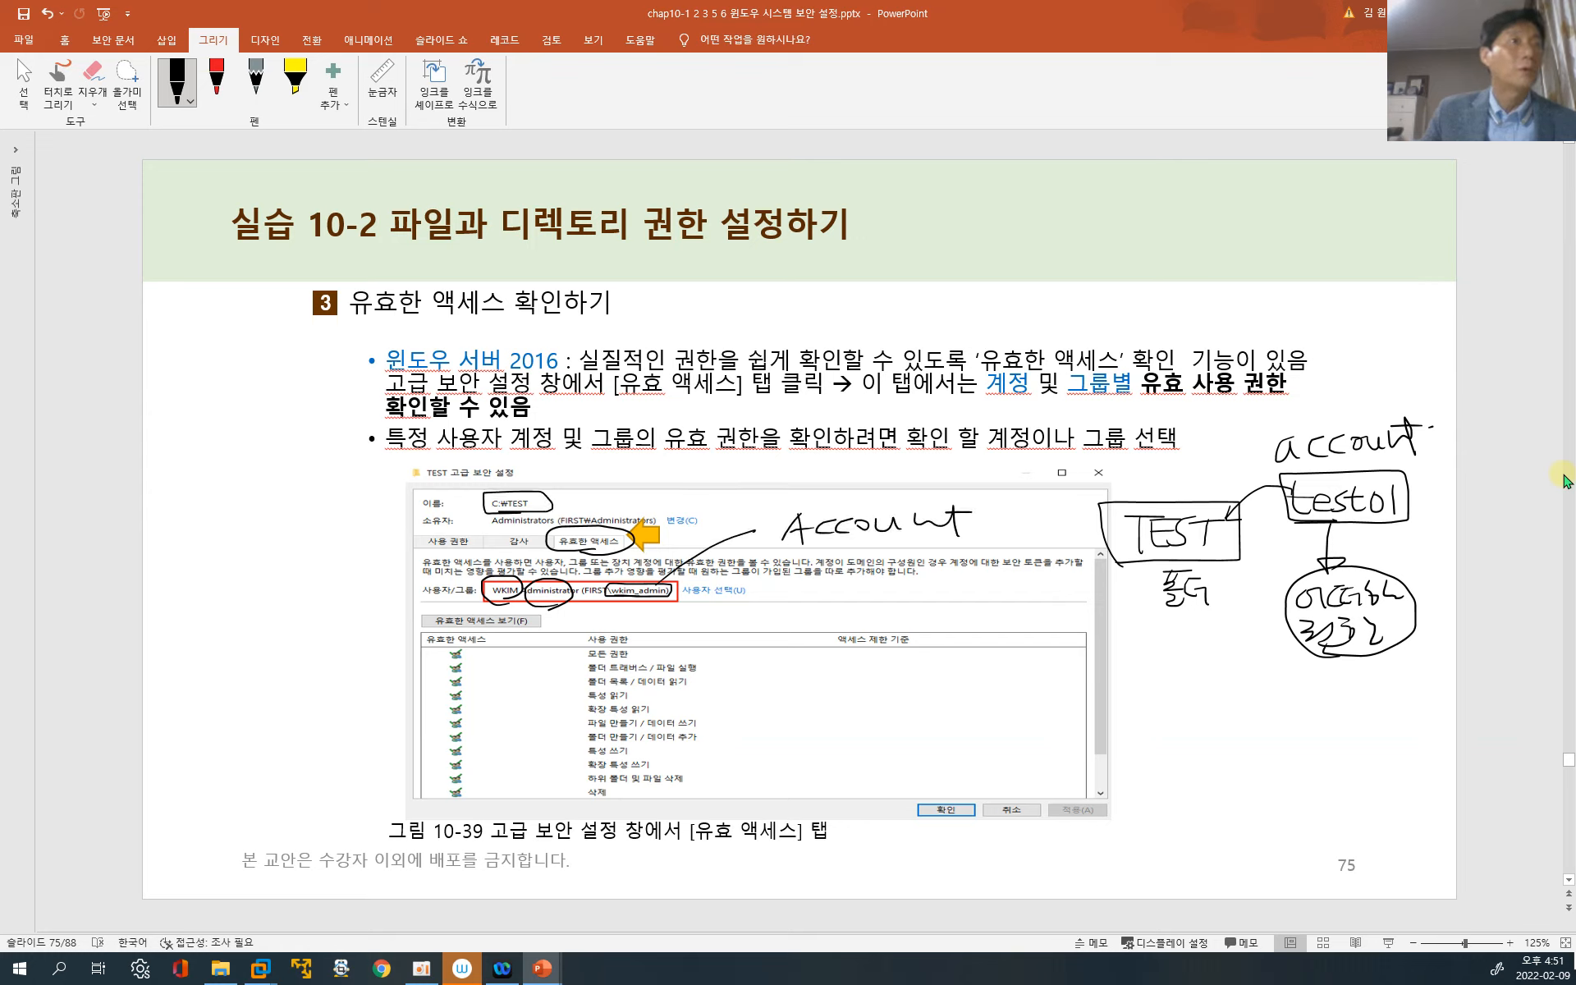
# Draw a curved ink bracket along the check marks in the effective access column of the slide 75 figure
pyautogui.moveTo(431, 648)
pyautogui.mouseDown()
pyautogui.moveTo(394, 705)
pyautogui.moveTo(448, 790)
pyautogui.mouseUp()
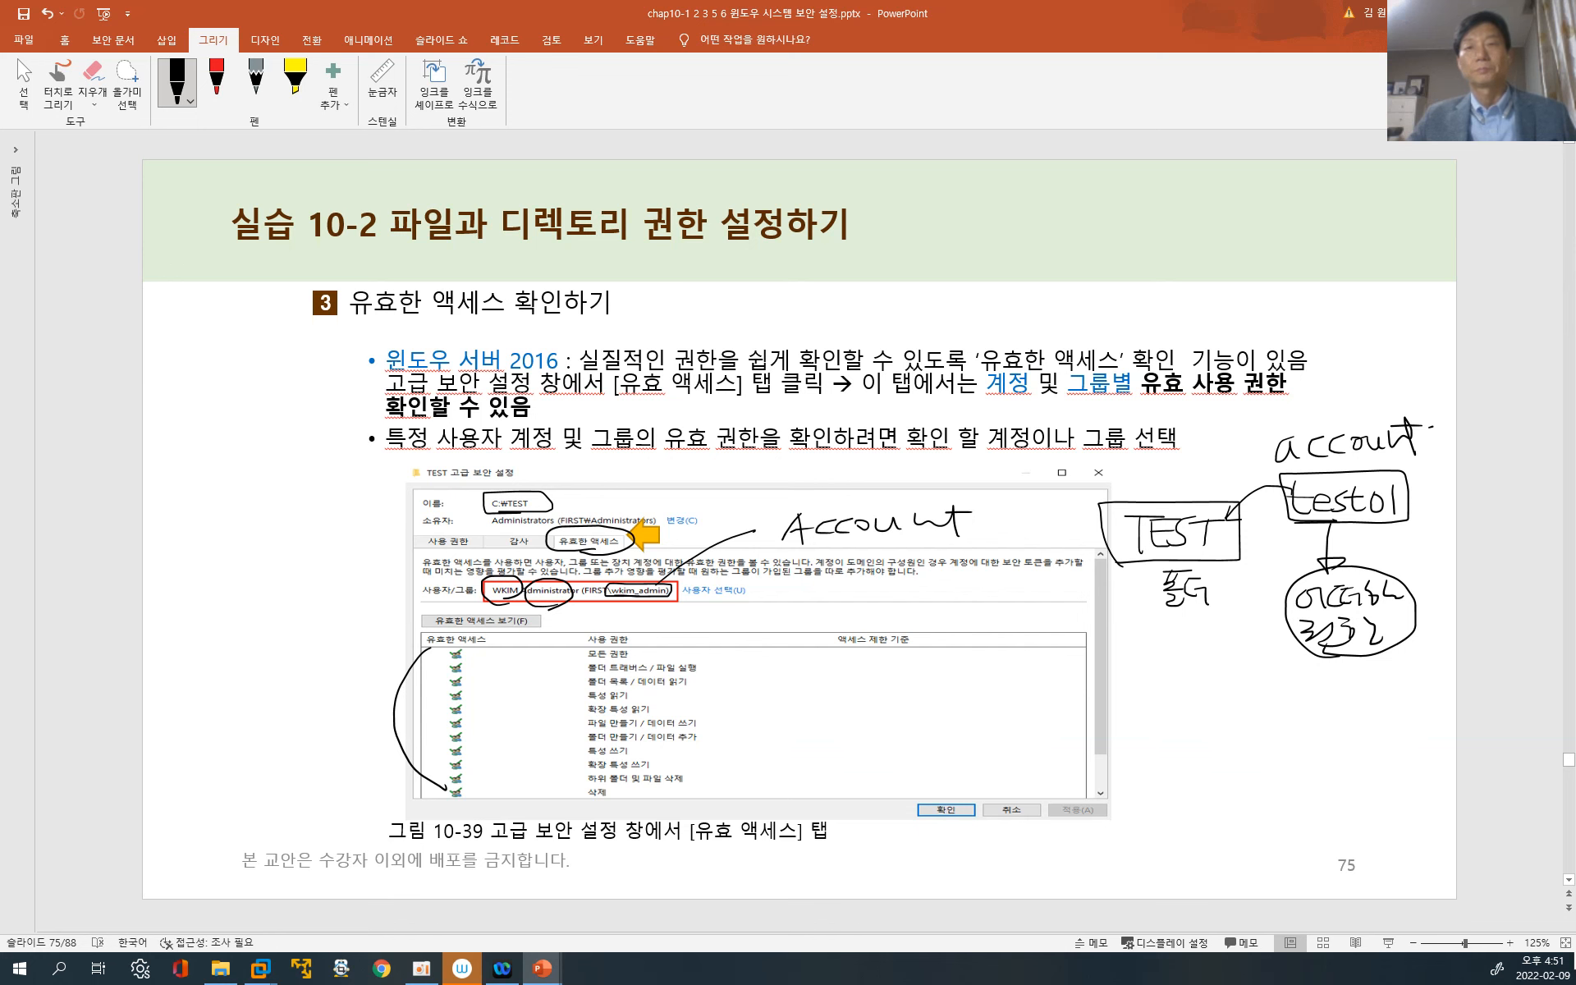
# Switch to the VMware Windows Server virtual machine and open the security properties (보안) of the C:\Test folder
pyautogui.click(1519, 13)
pyautogui.click(1083, 466)
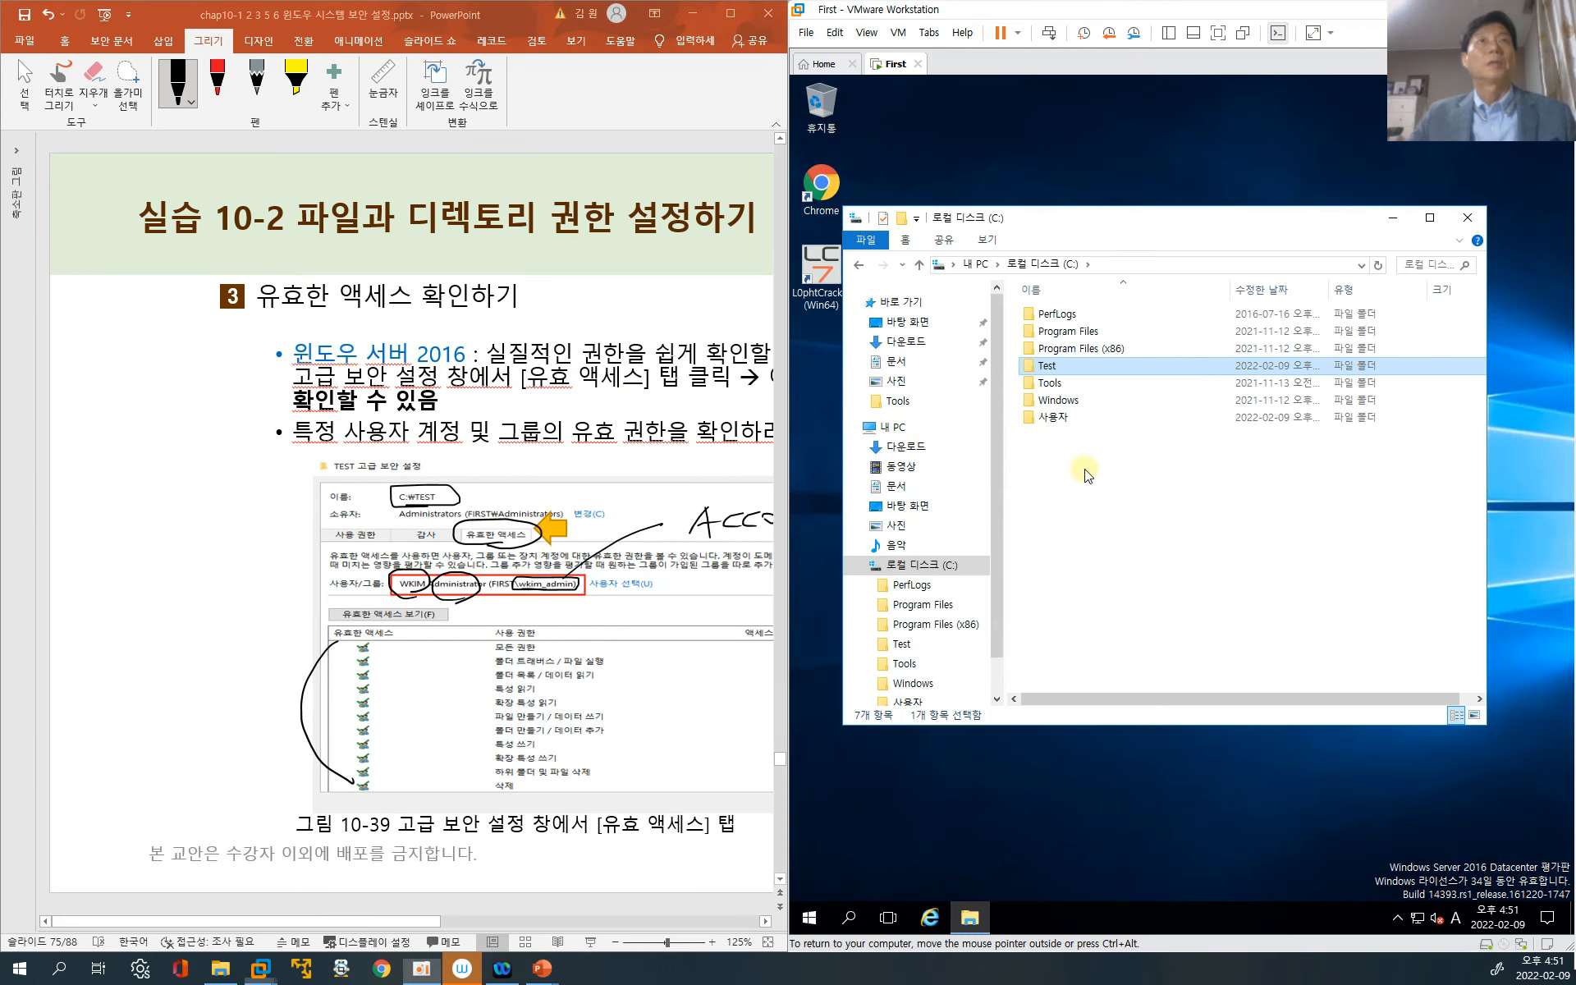
pyautogui.doubleClick(1067, 369)
pyautogui.rightClick(1067, 380)
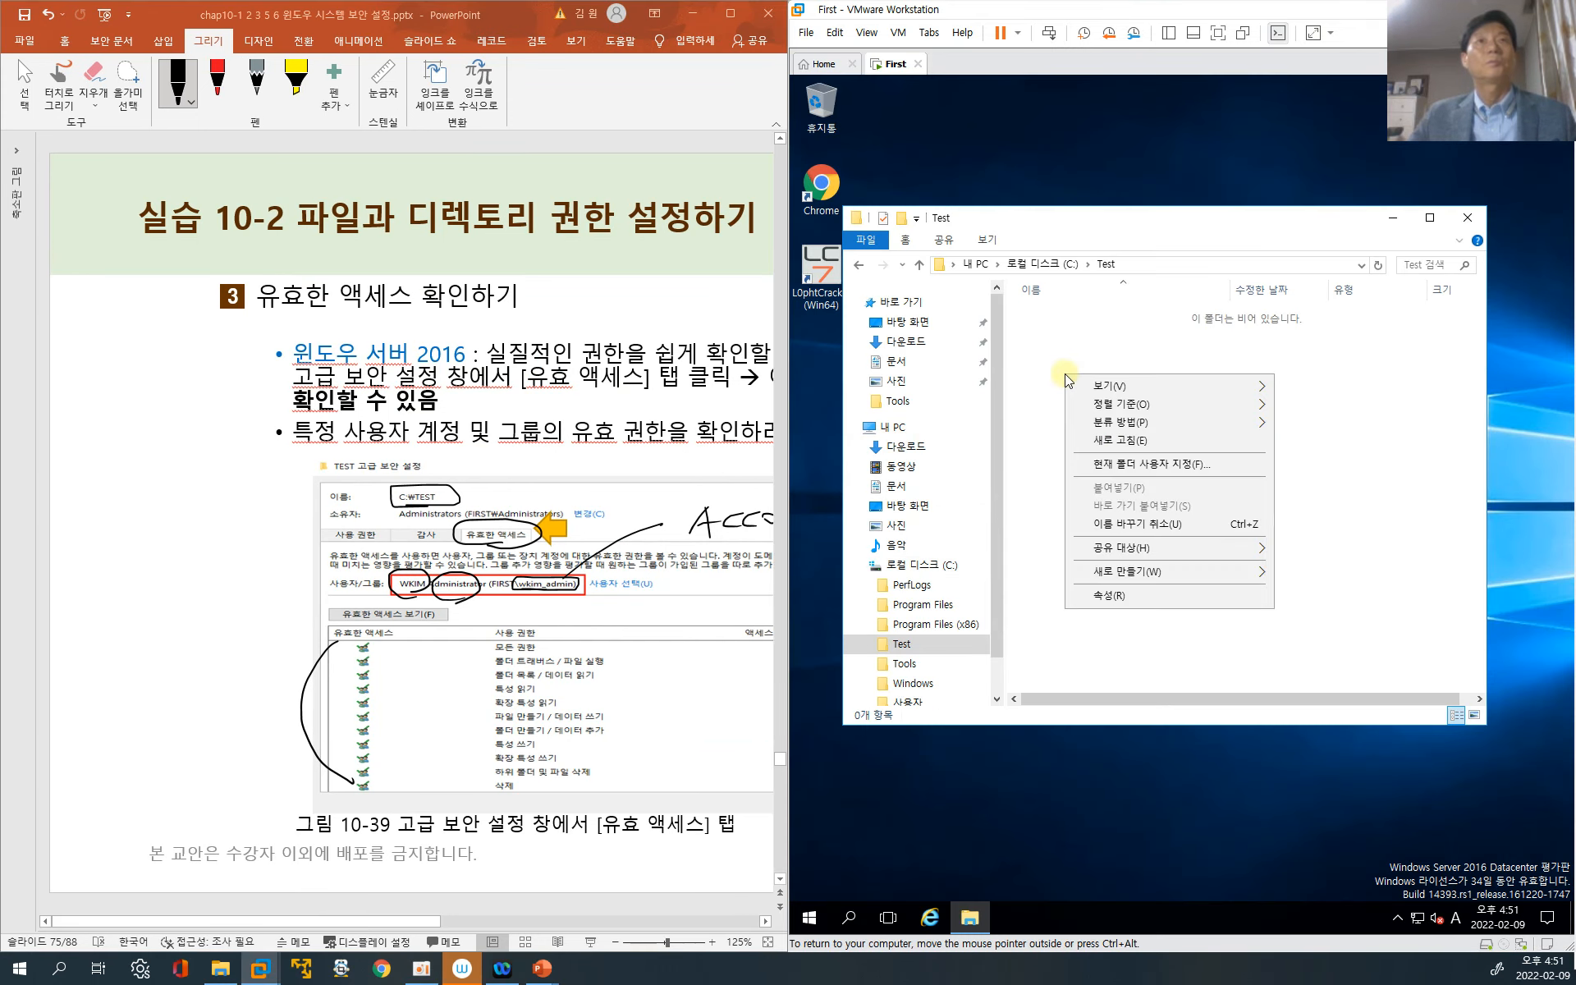
pyautogui.click(1150, 592)
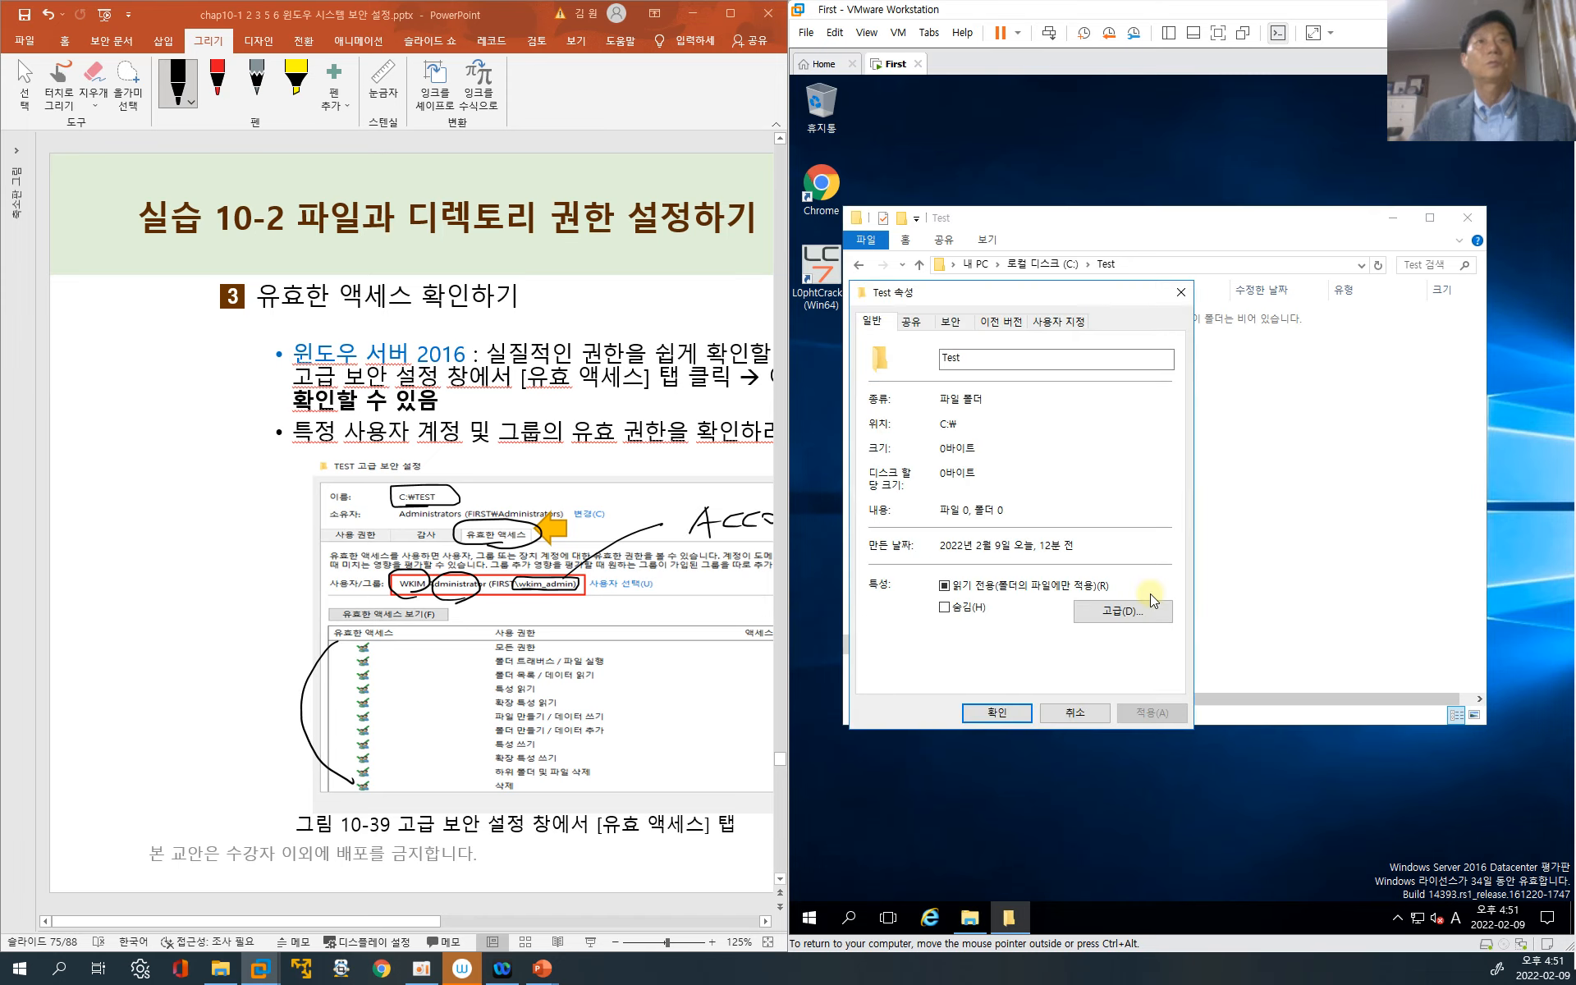
pyautogui.click(952, 323)
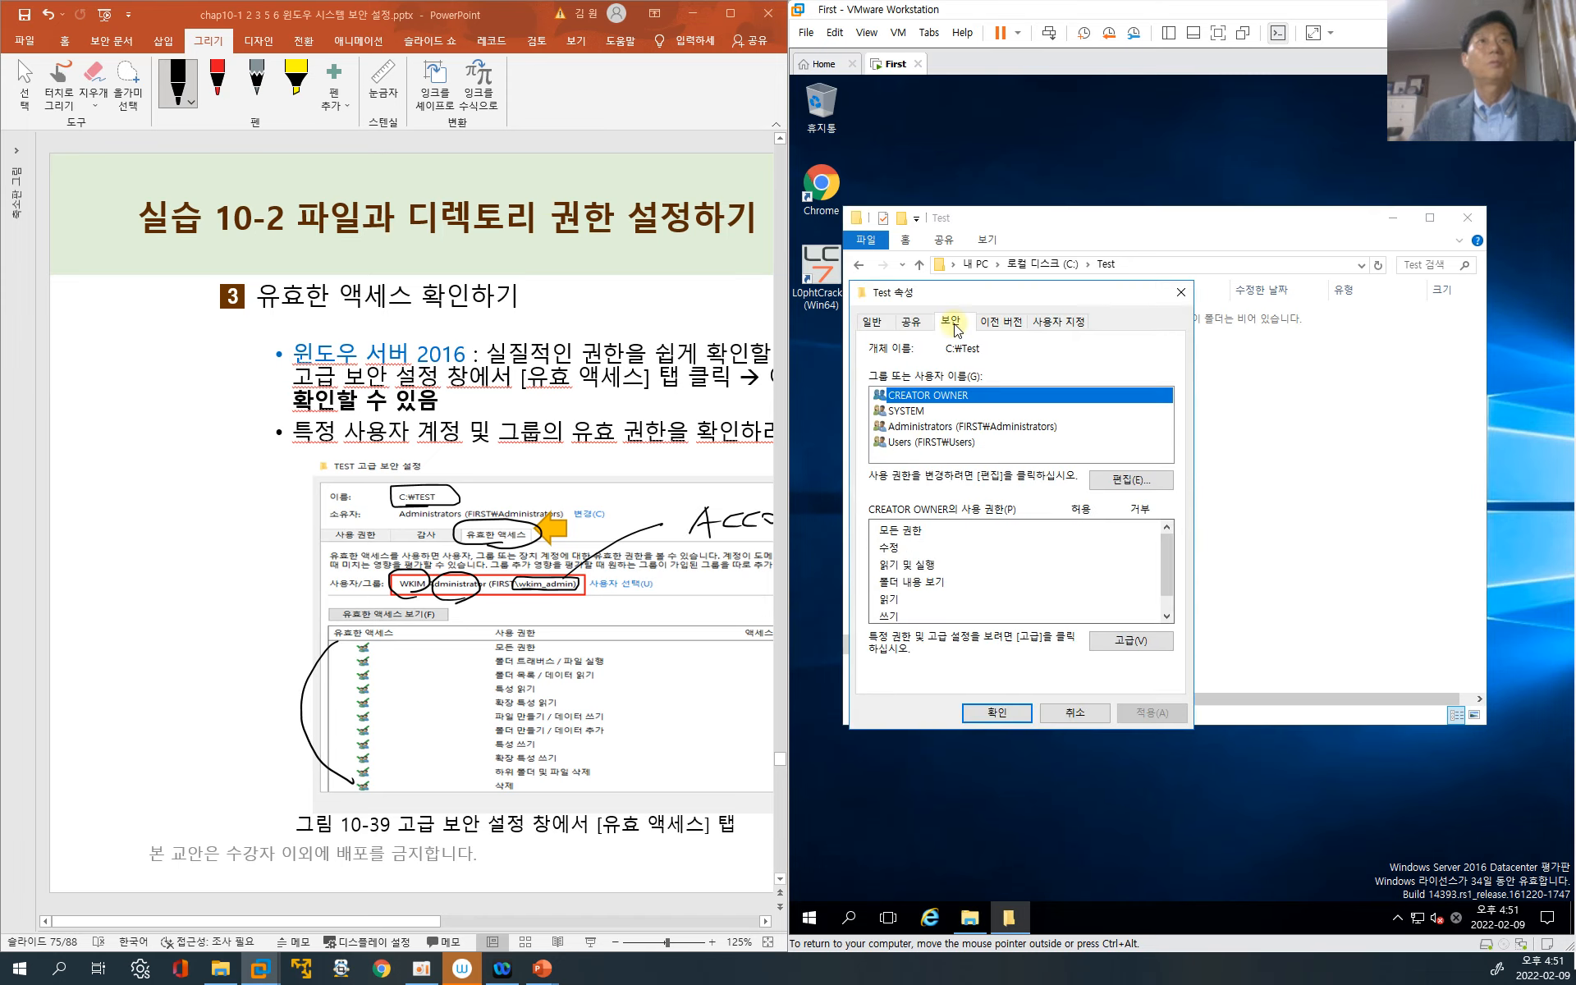
# Examine the C:\Test permissions granted to Administrators, SYSTEM and Users
pyautogui.click(935, 428)
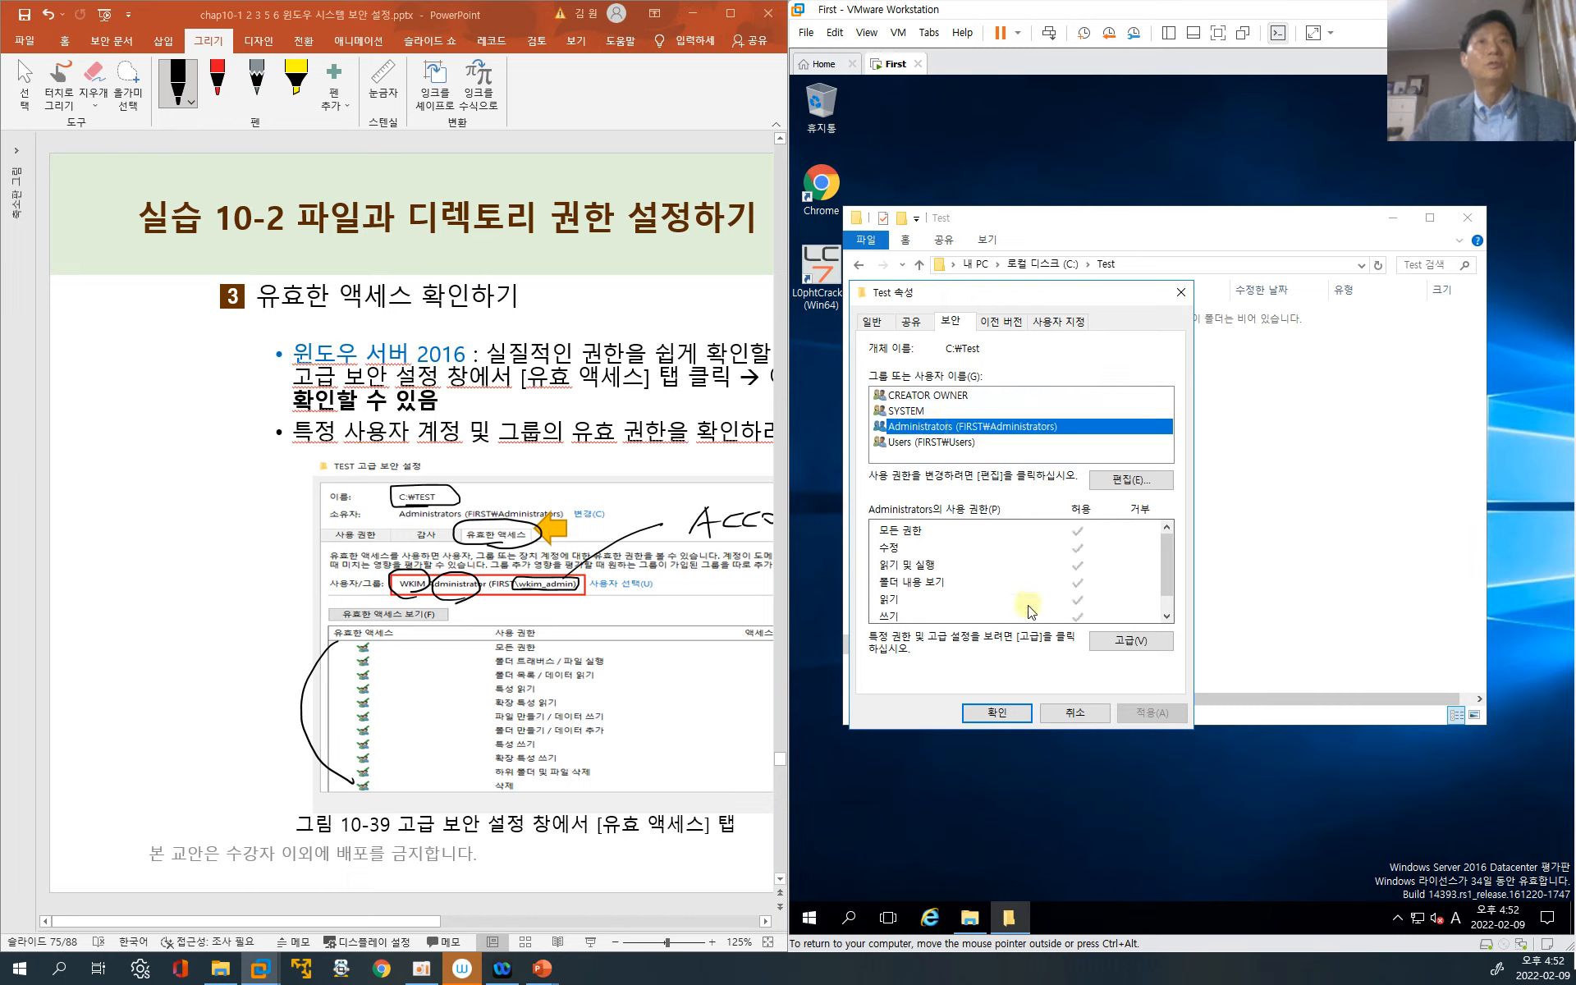
pyautogui.click(919, 413)
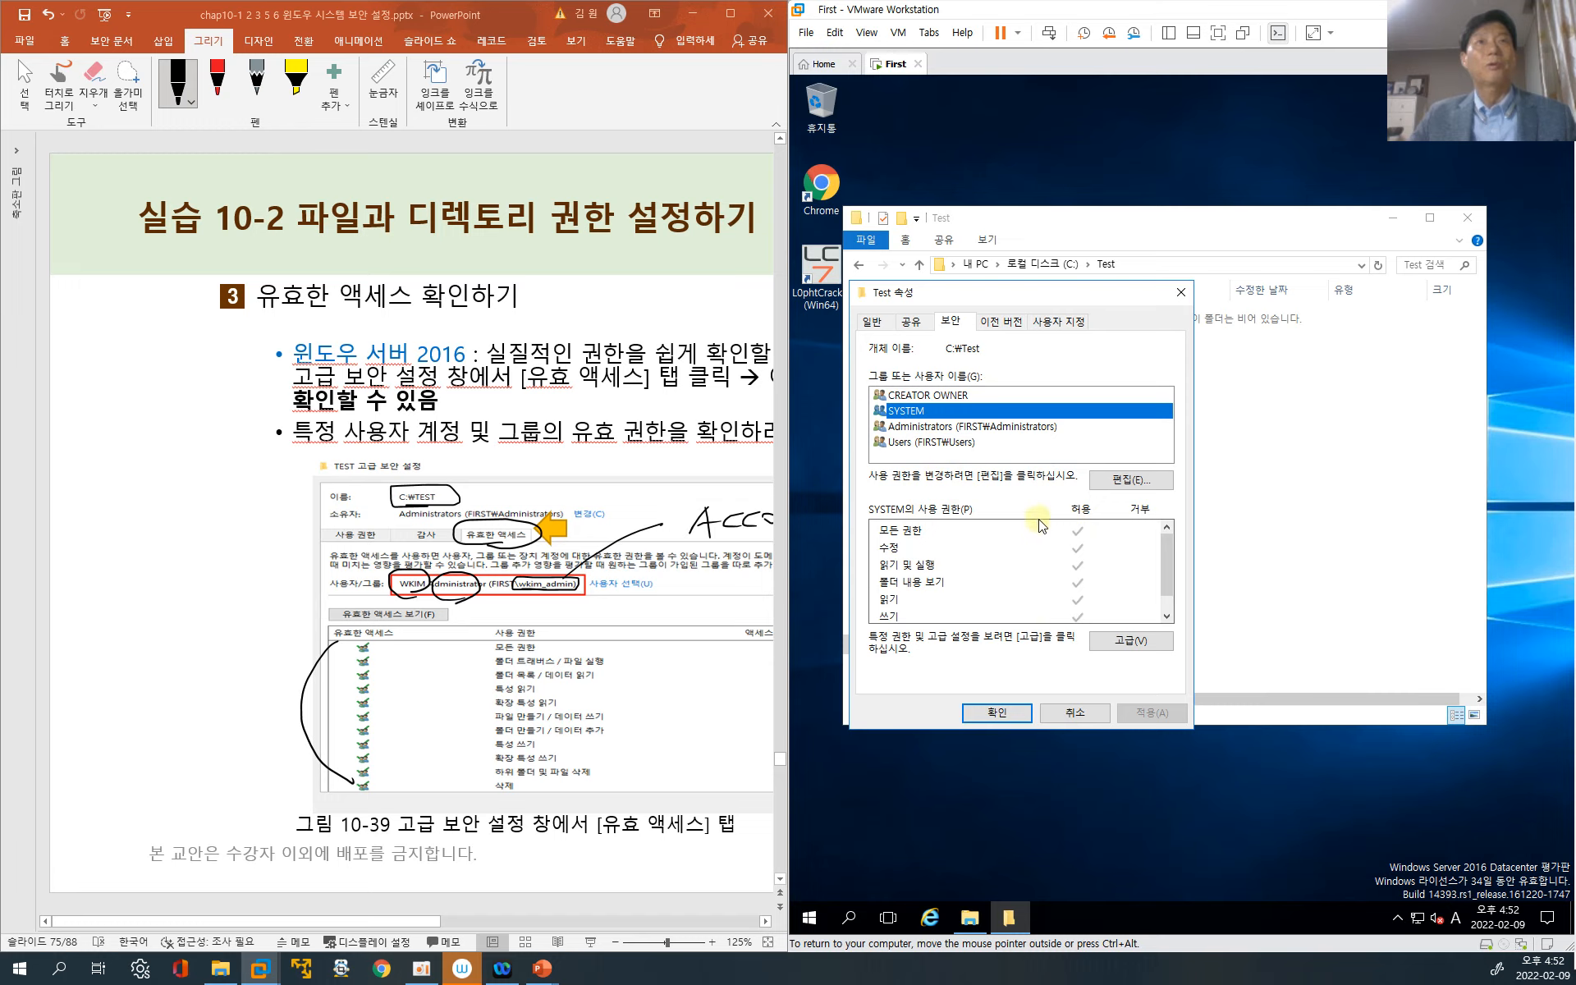
pyautogui.click(949, 443)
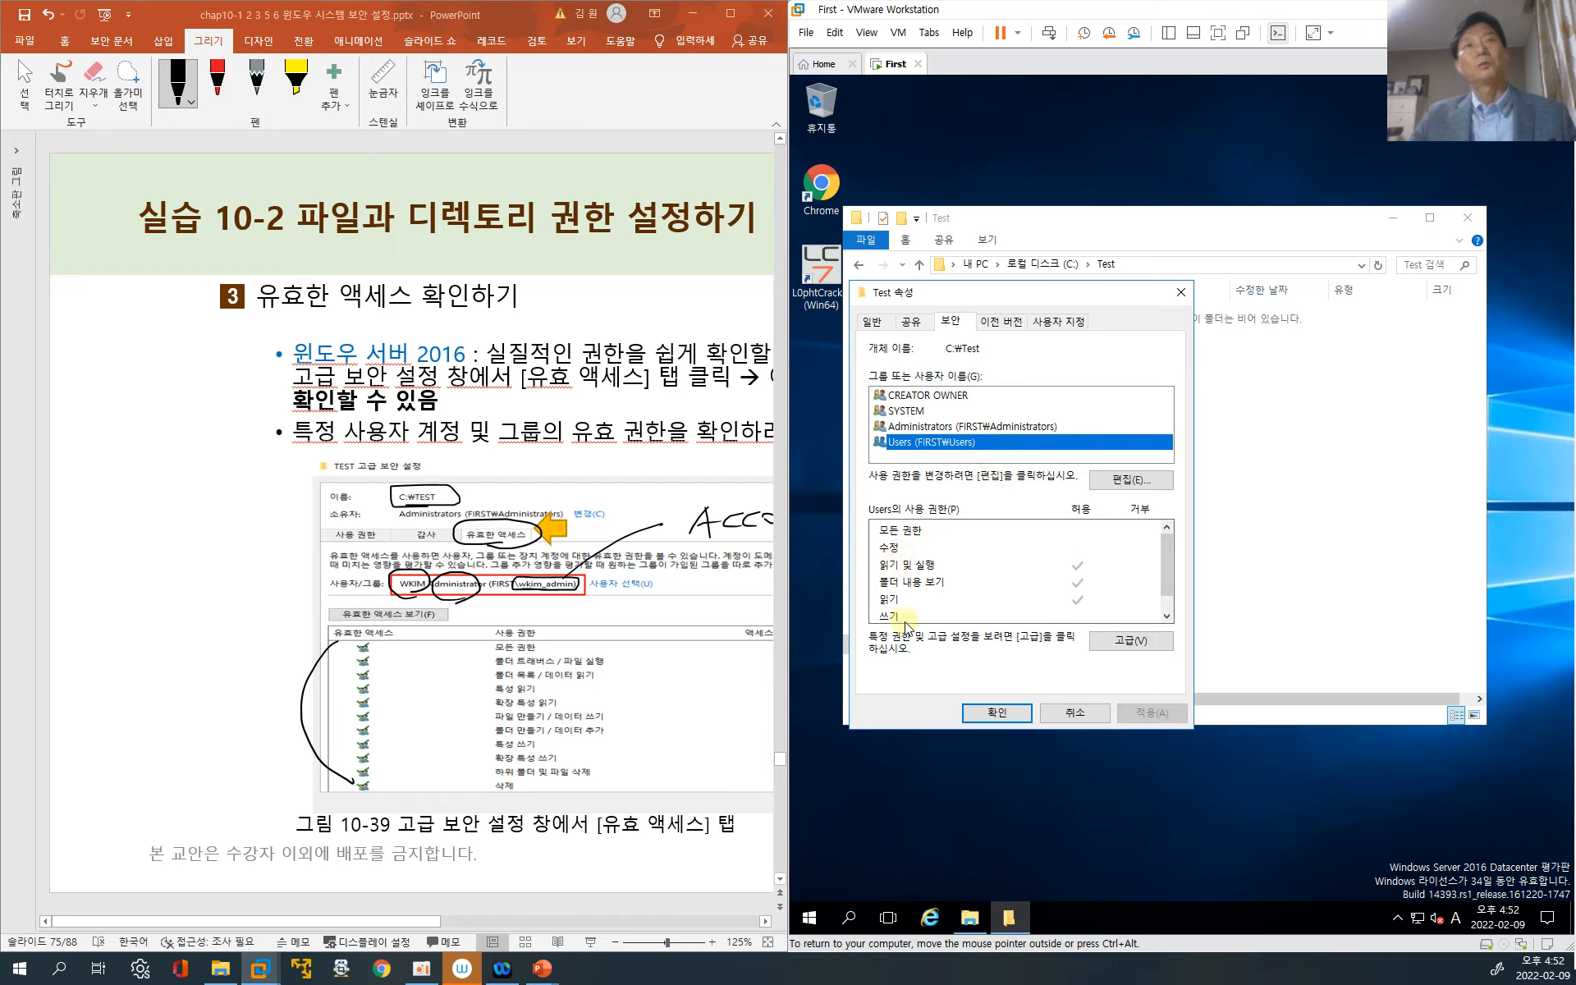
pyautogui.scroll(-1, 1167, 576)
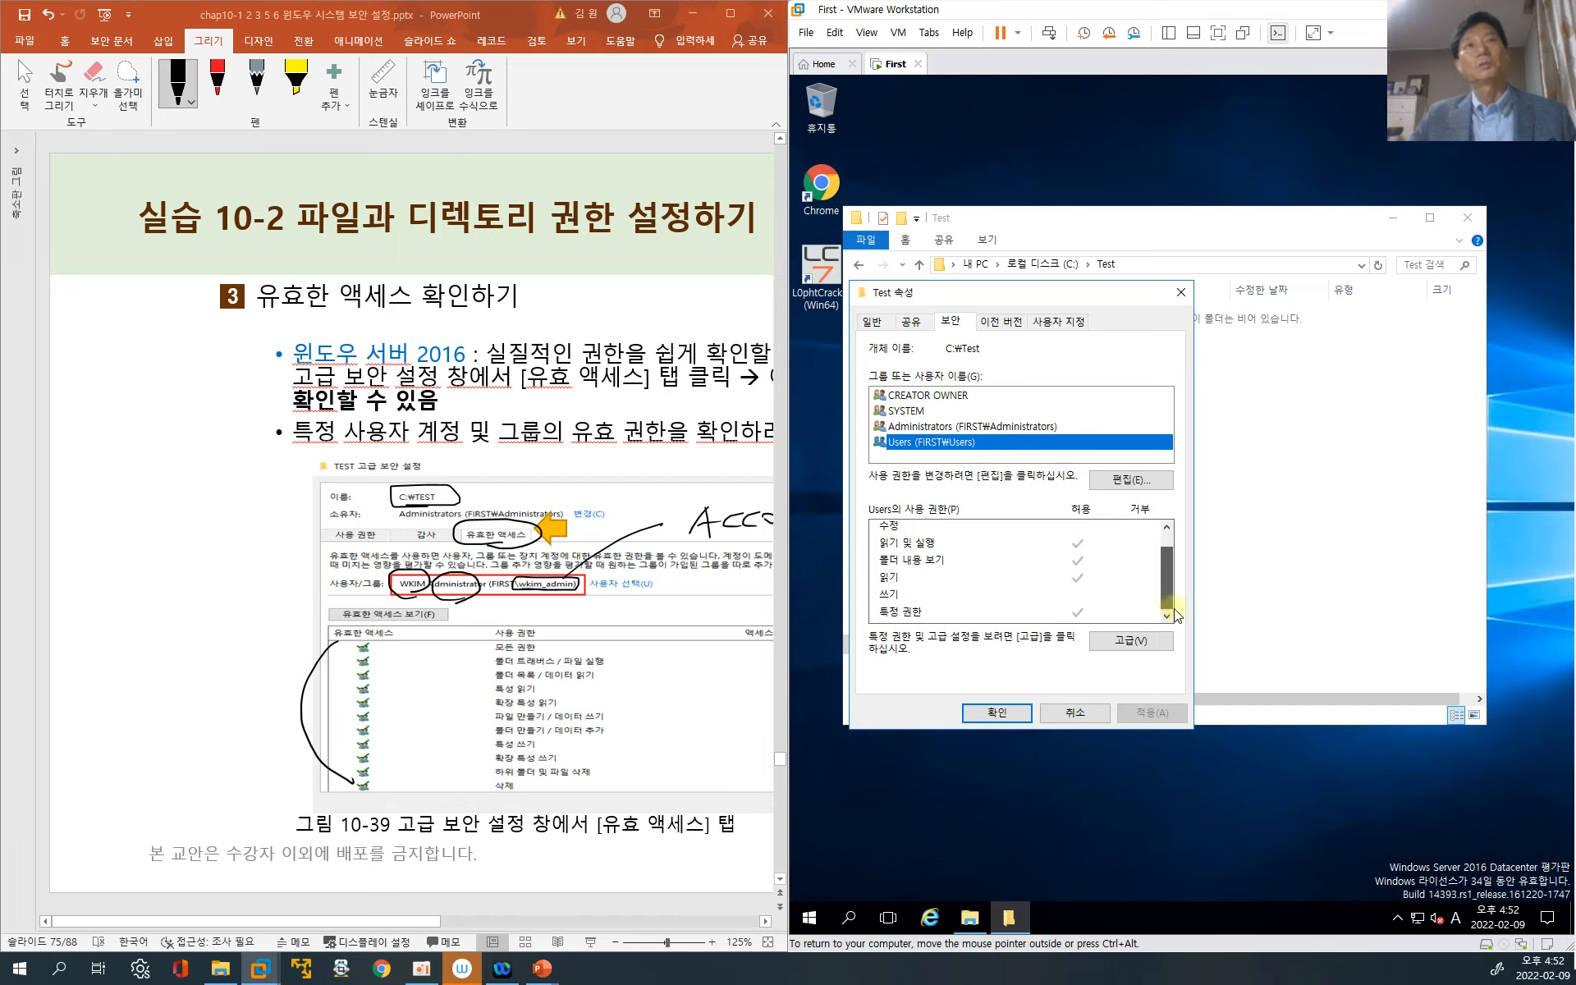
pyautogui.moveTo(1169, 564); pyautogui.dragTo(1169, 540)
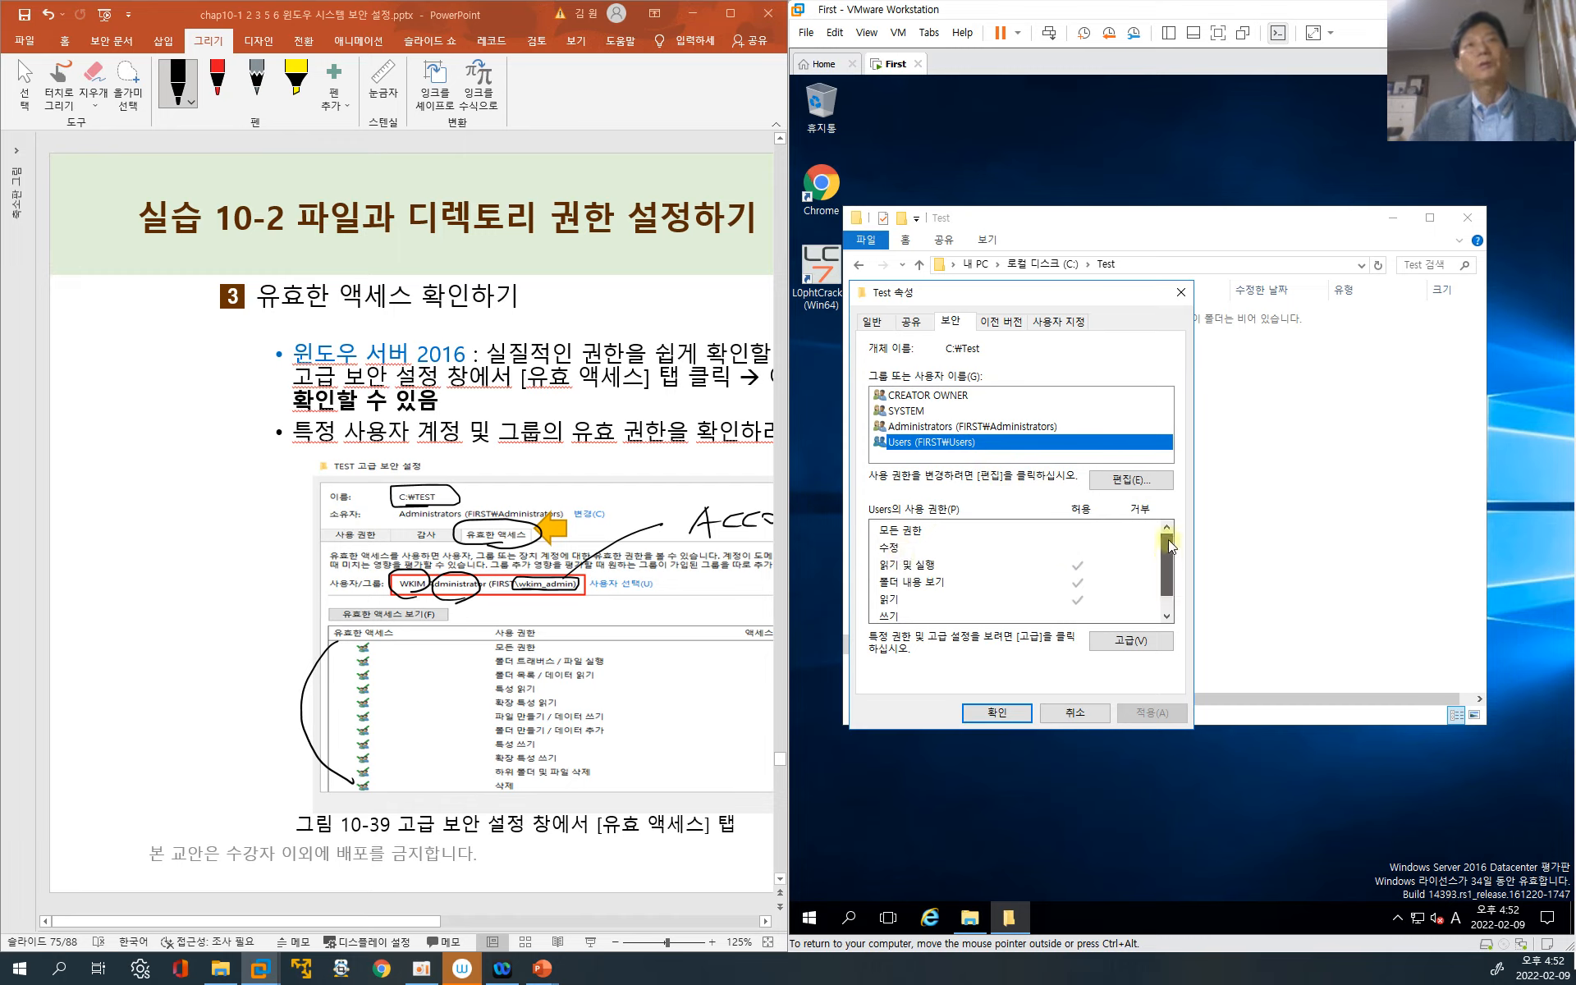
# Open the effective access (유효한 액세스) view in the Test folder's advanced security settings and choose test01 as the user
pyautogui.click(1130, 642)
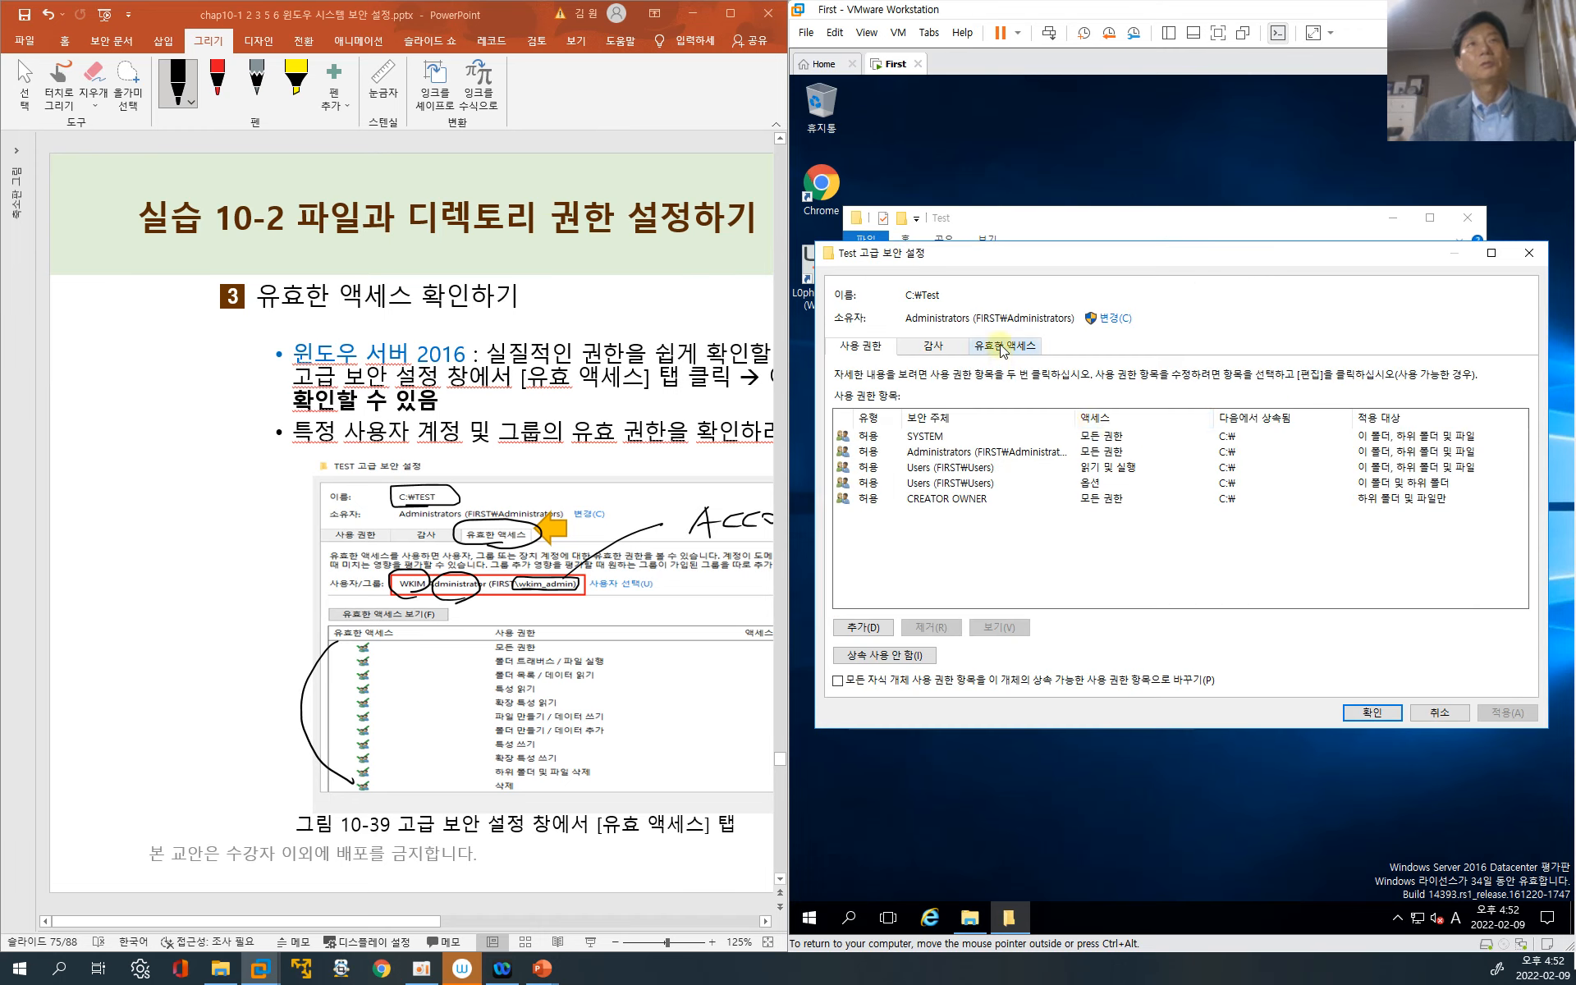
pyautogui.click(1003, 348)
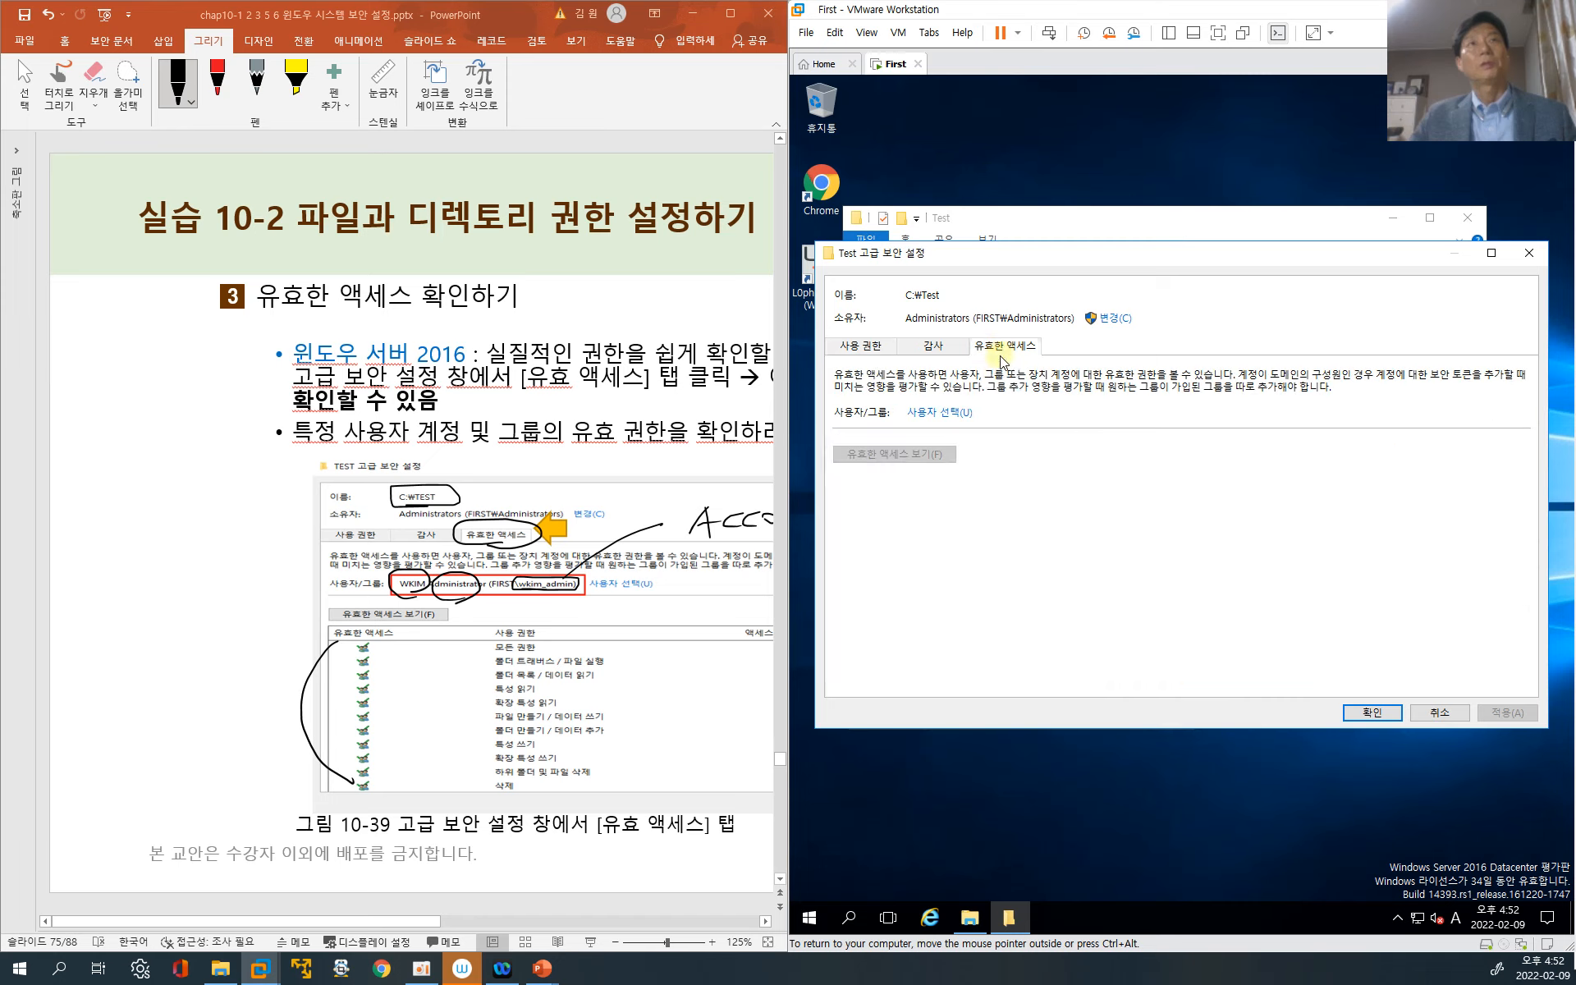
pyautogui.click(940, 412)
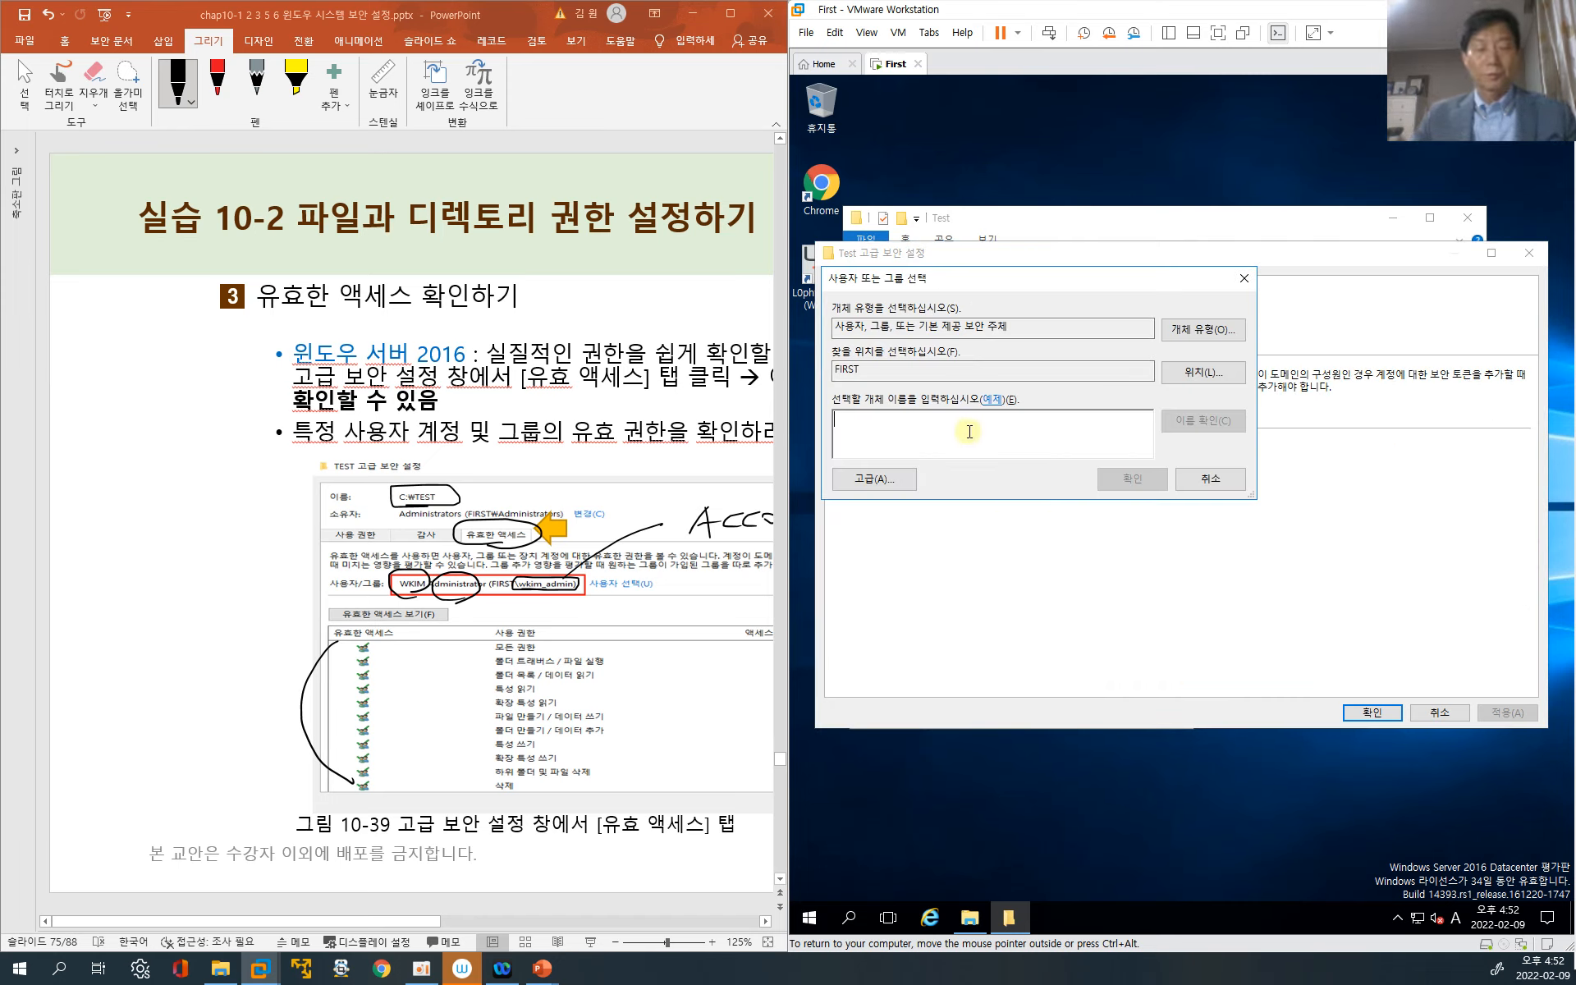
pyautogui.write('test01')
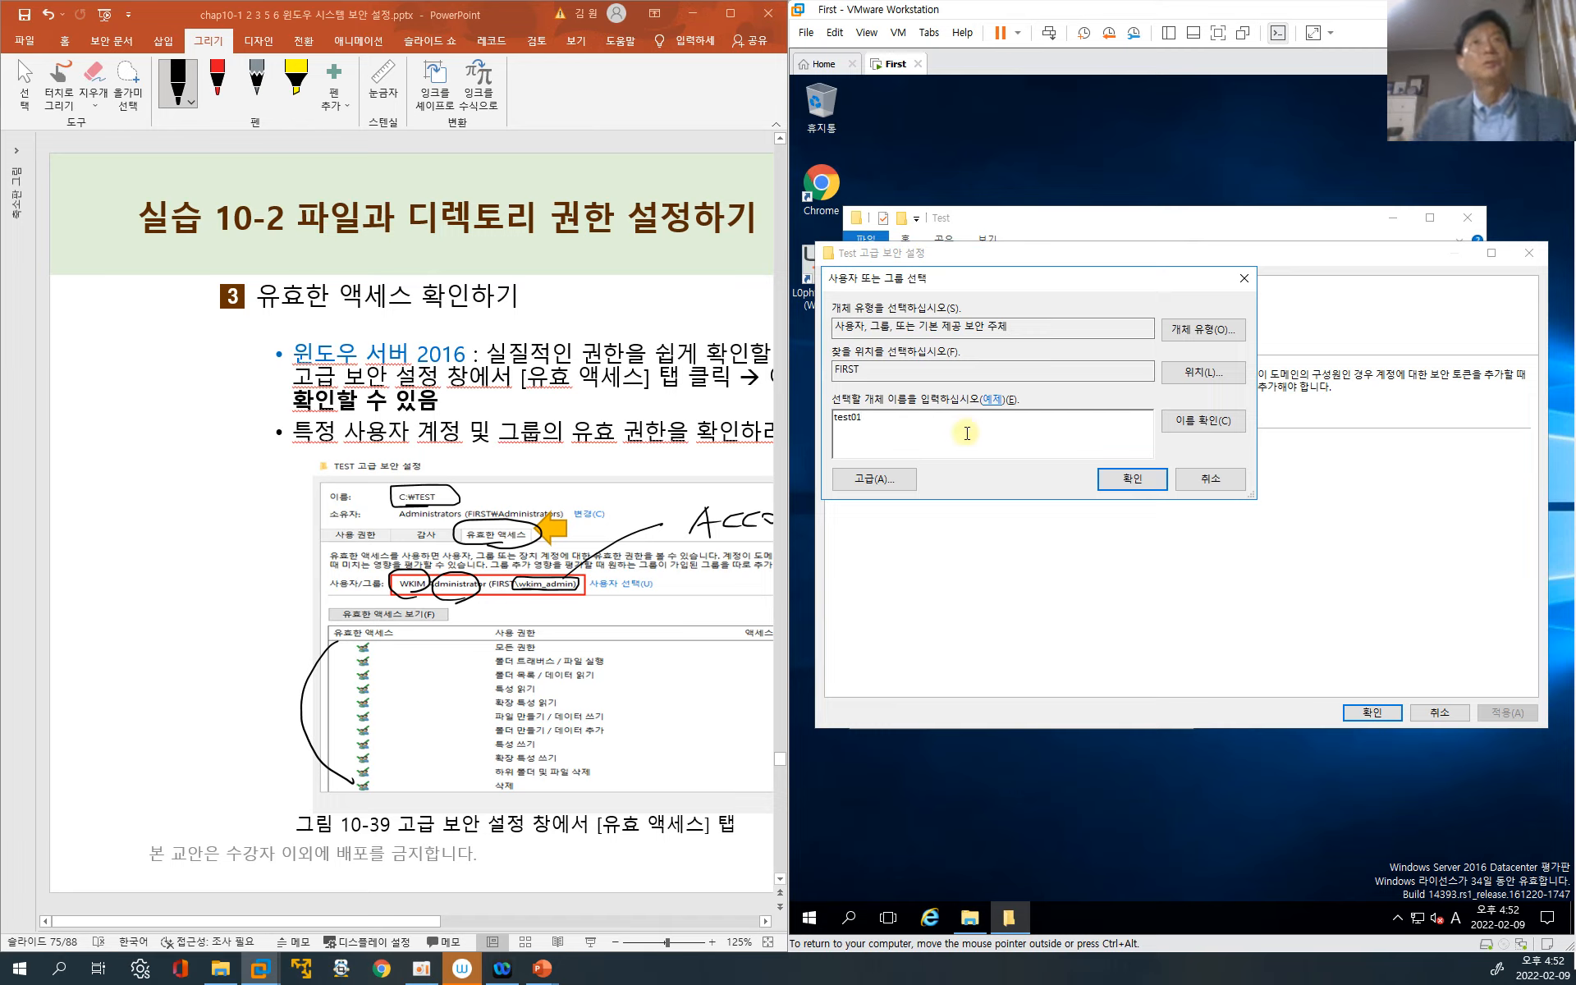
pyautogui.click(1192, 423)
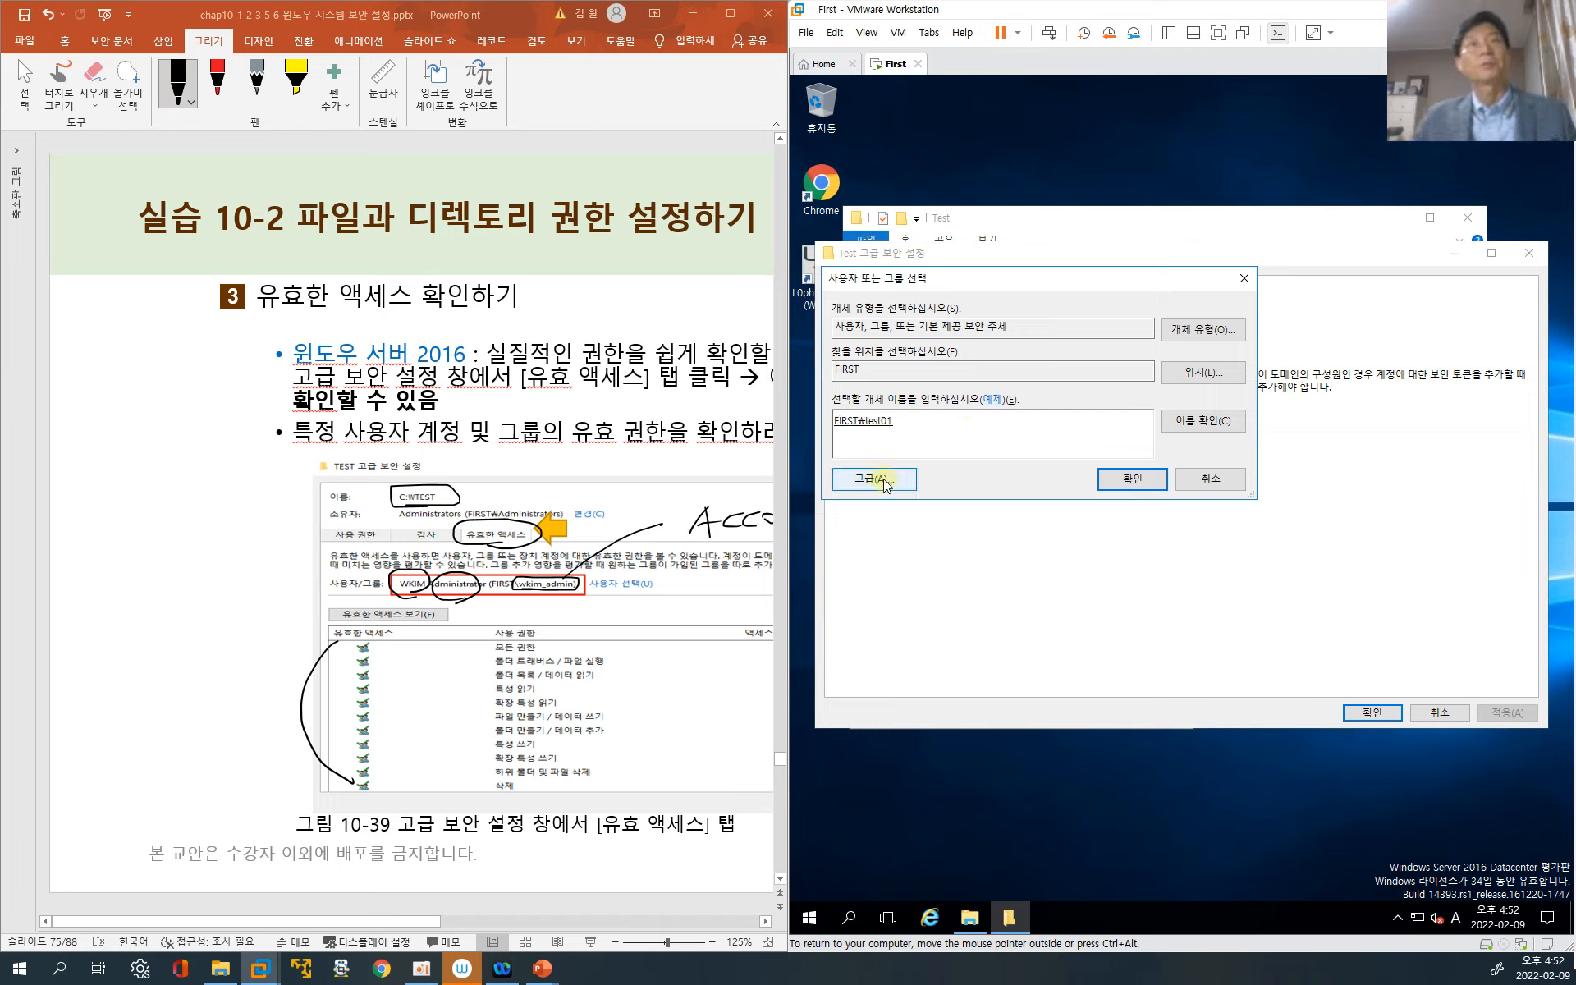
pyautogui.click(1133, 483)
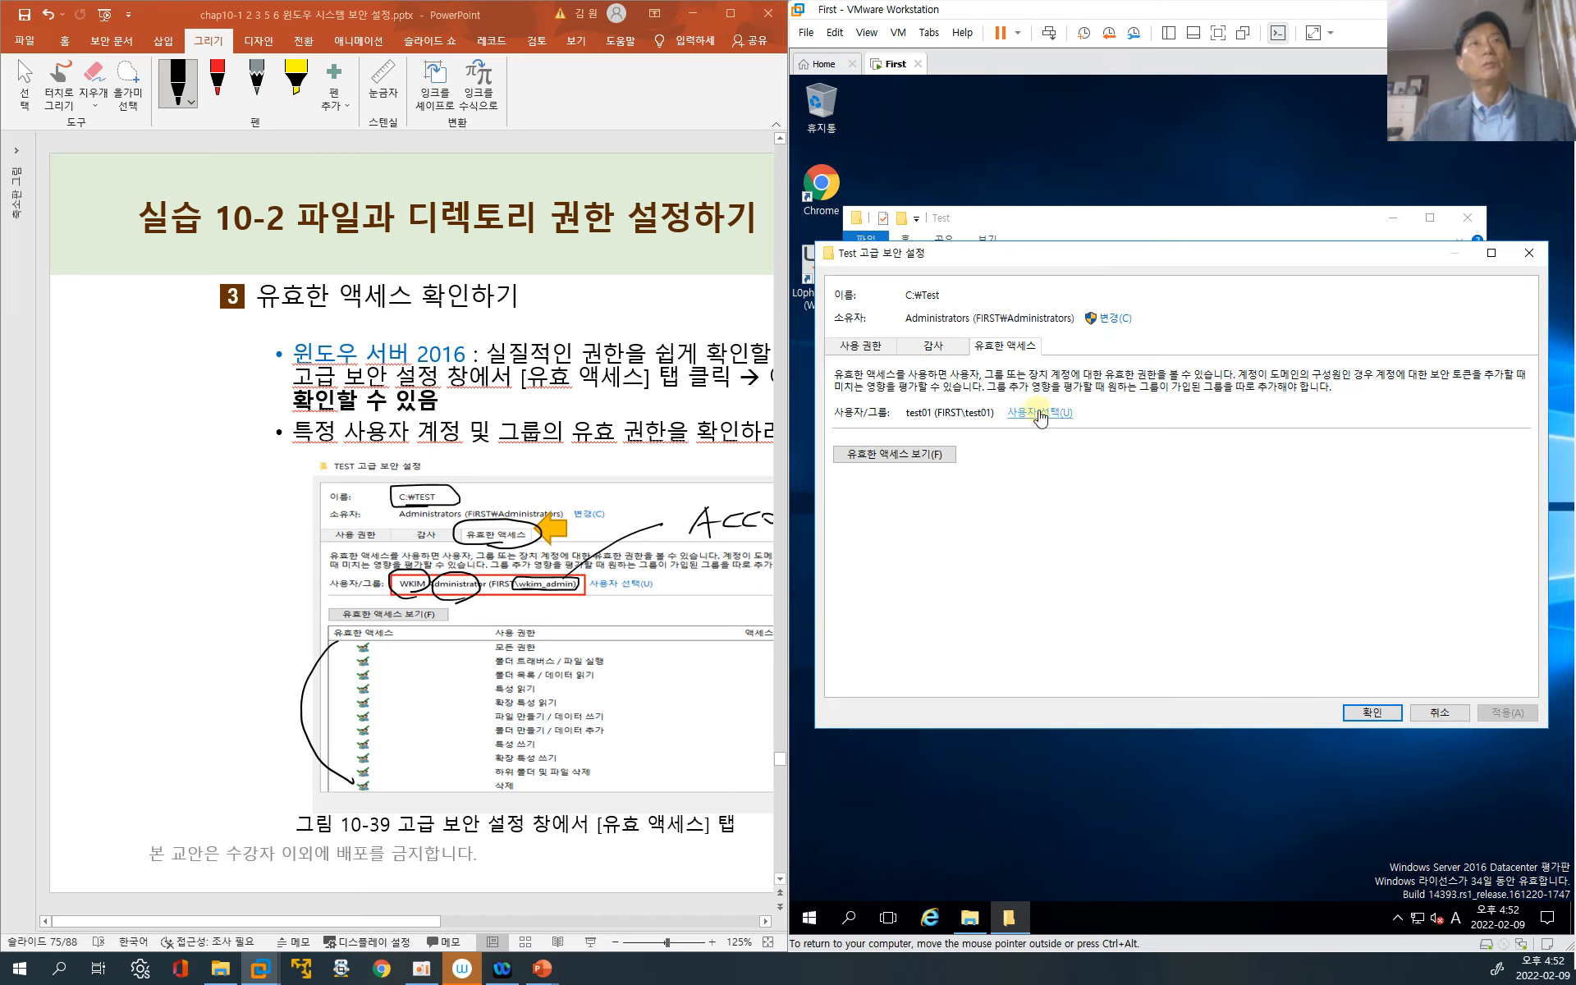
# View the effective access of test01 on C:\Test
pyautogui.click(1040, 413)
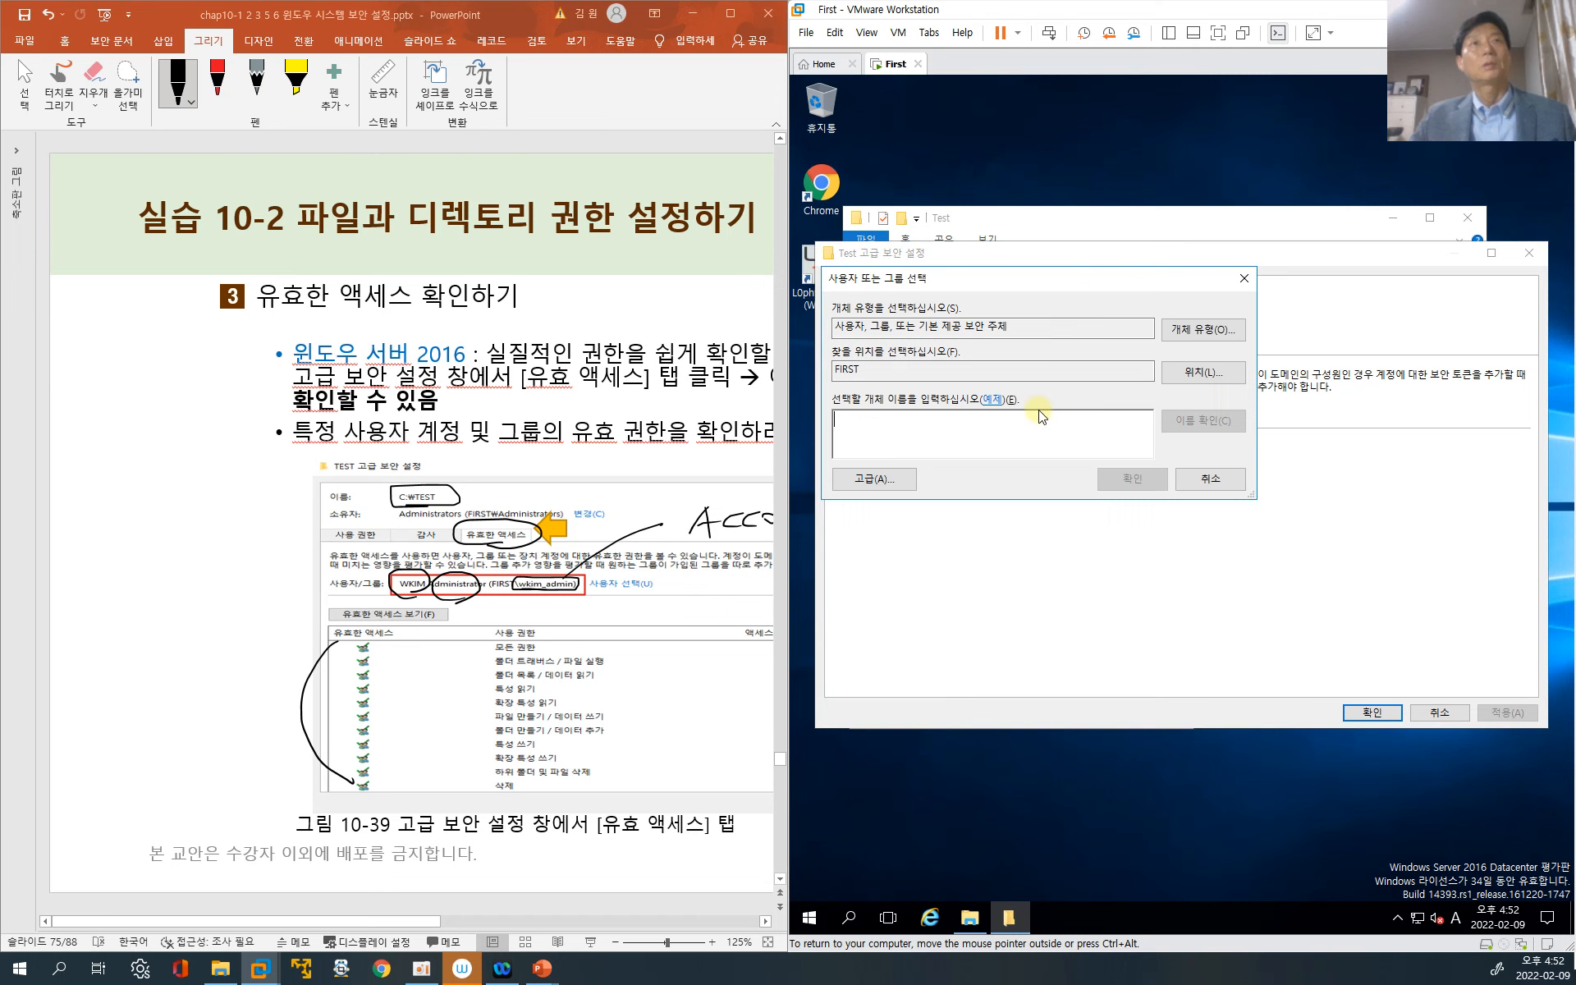
pyautogui.click(1203, 485)
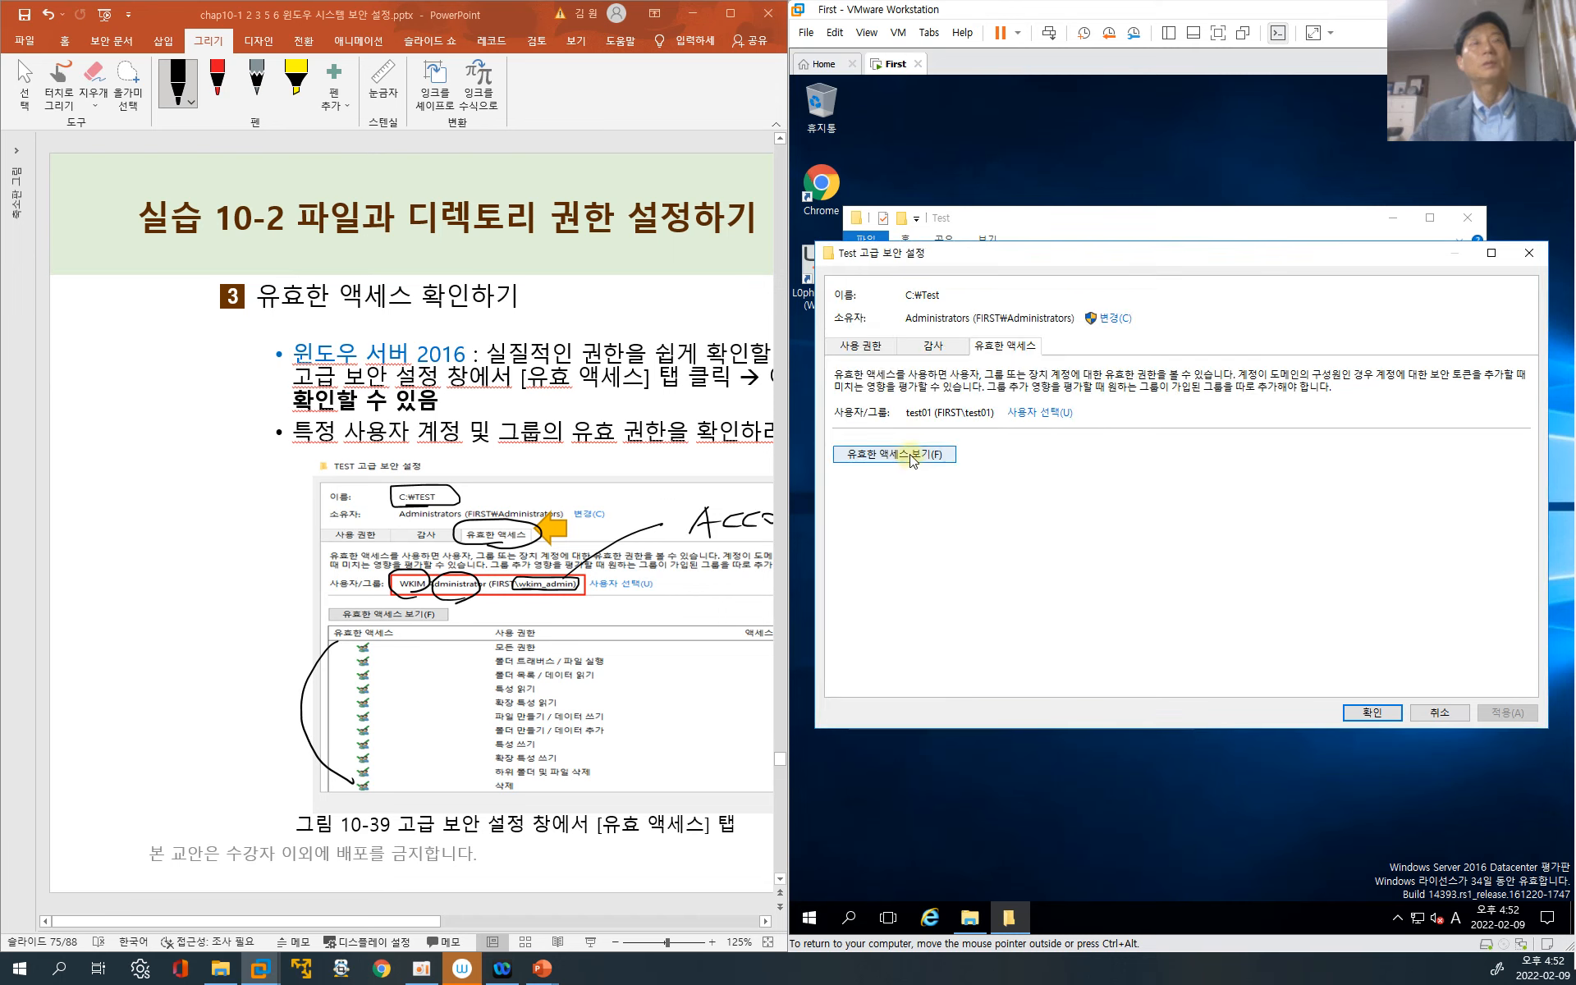
pyautogui.click(912, 456)
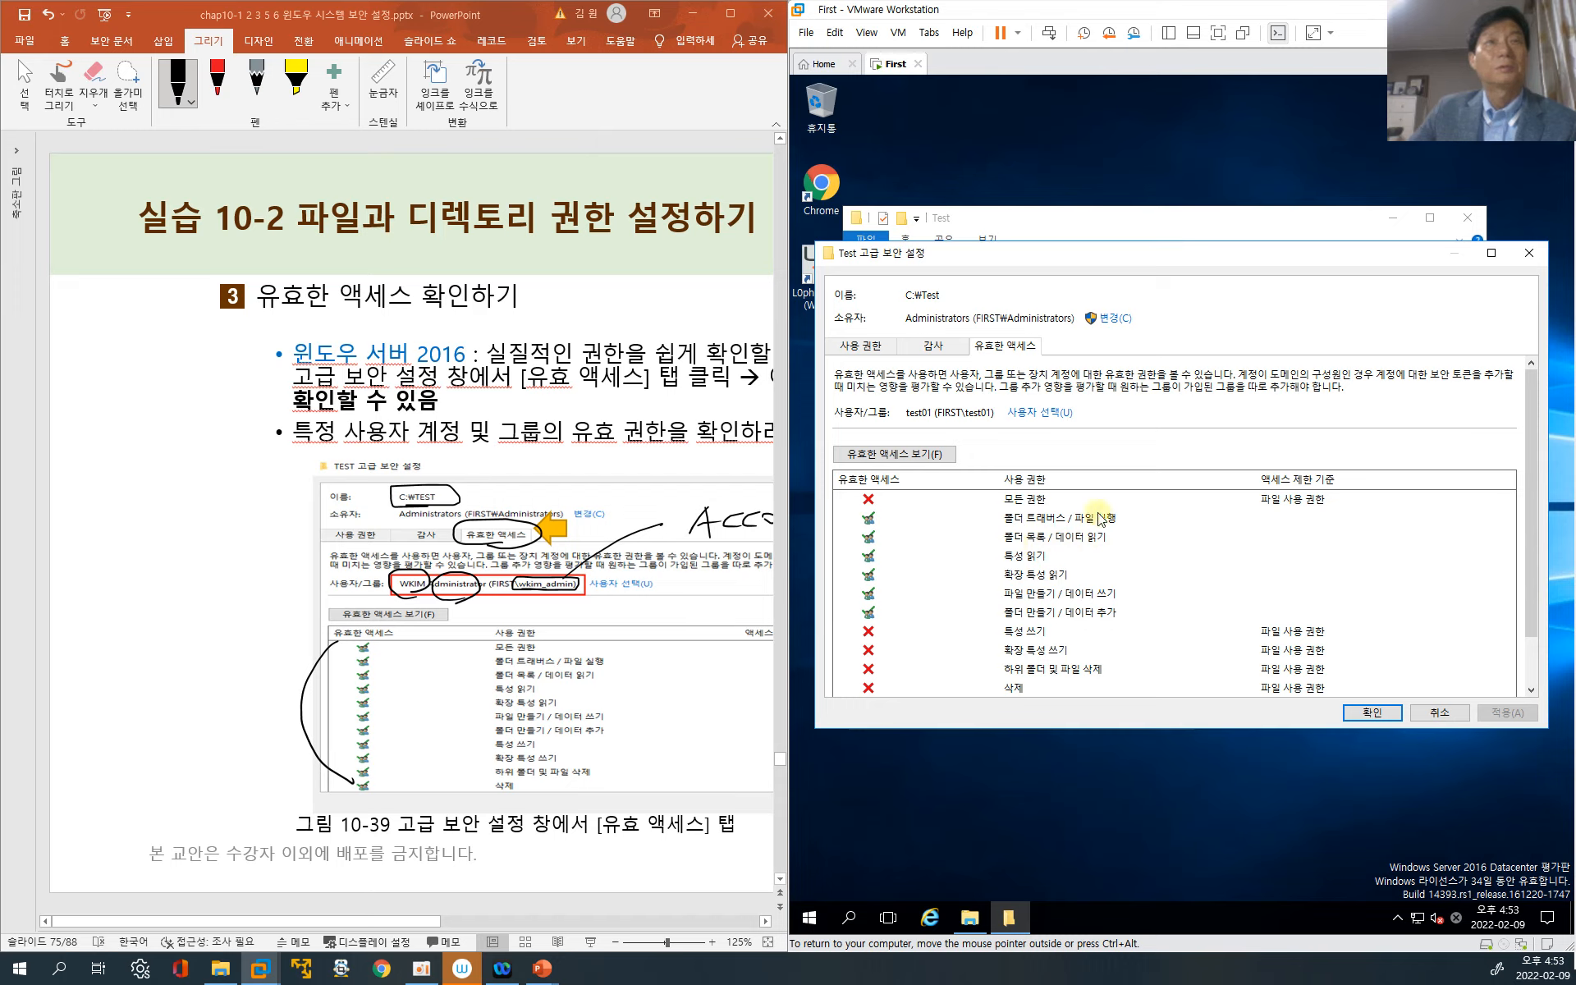
# Change the user for the effective access check to test02, verifying the name before accepting it
pyautogui.click(1038, 413)
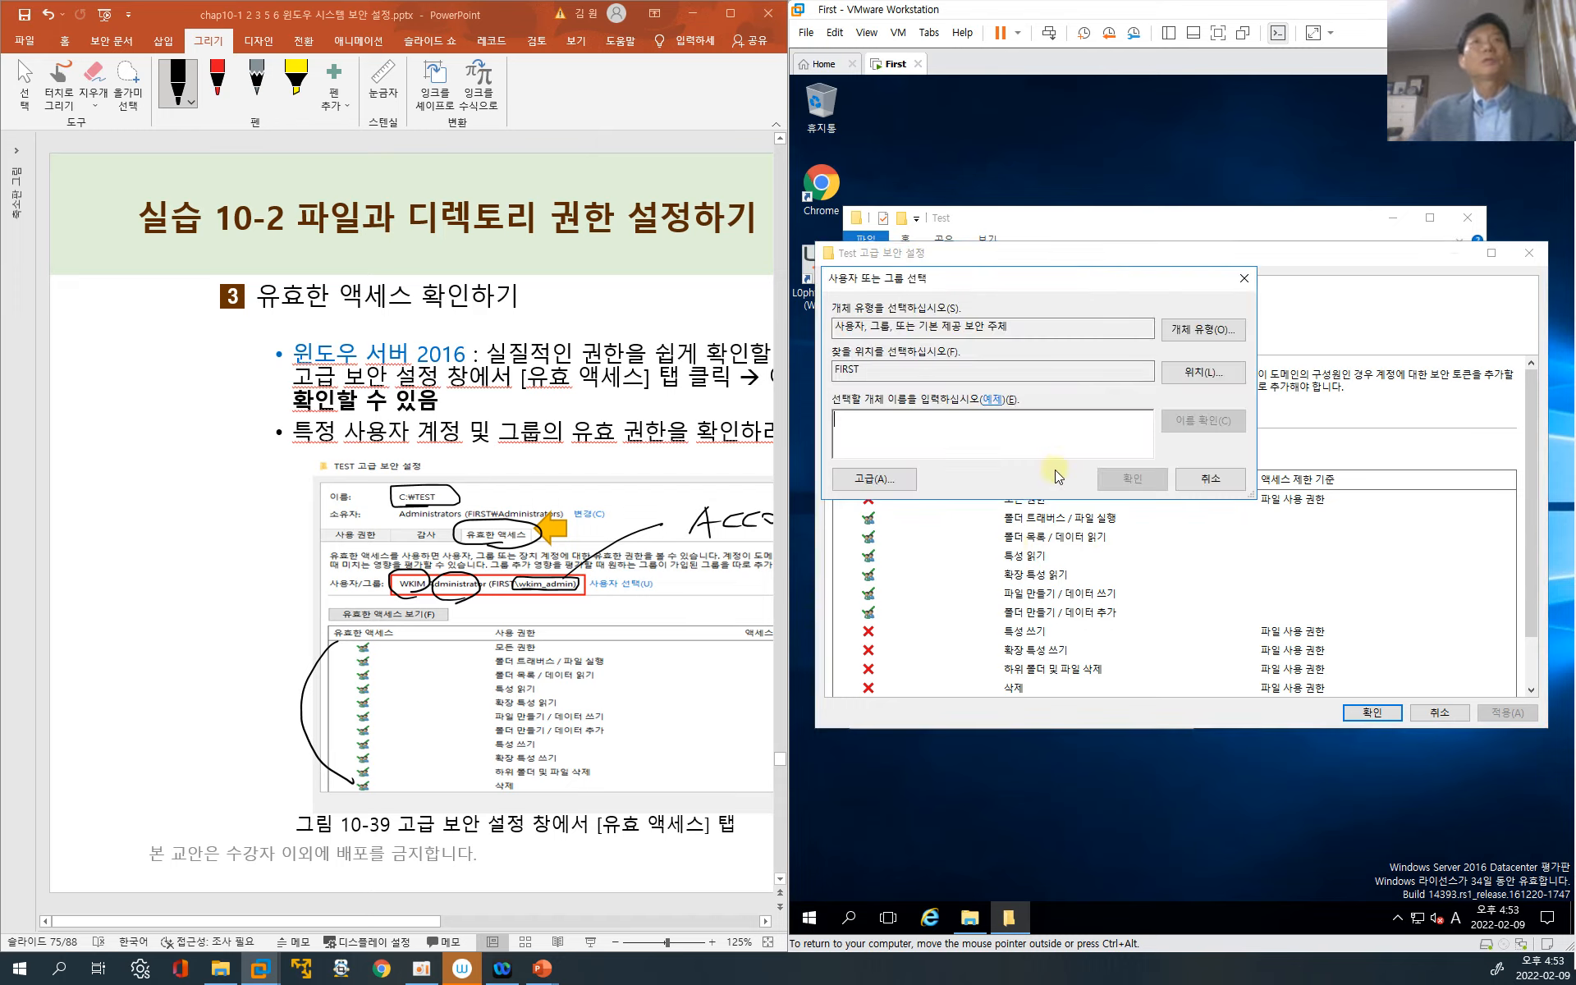
pyautogui.write('test02')
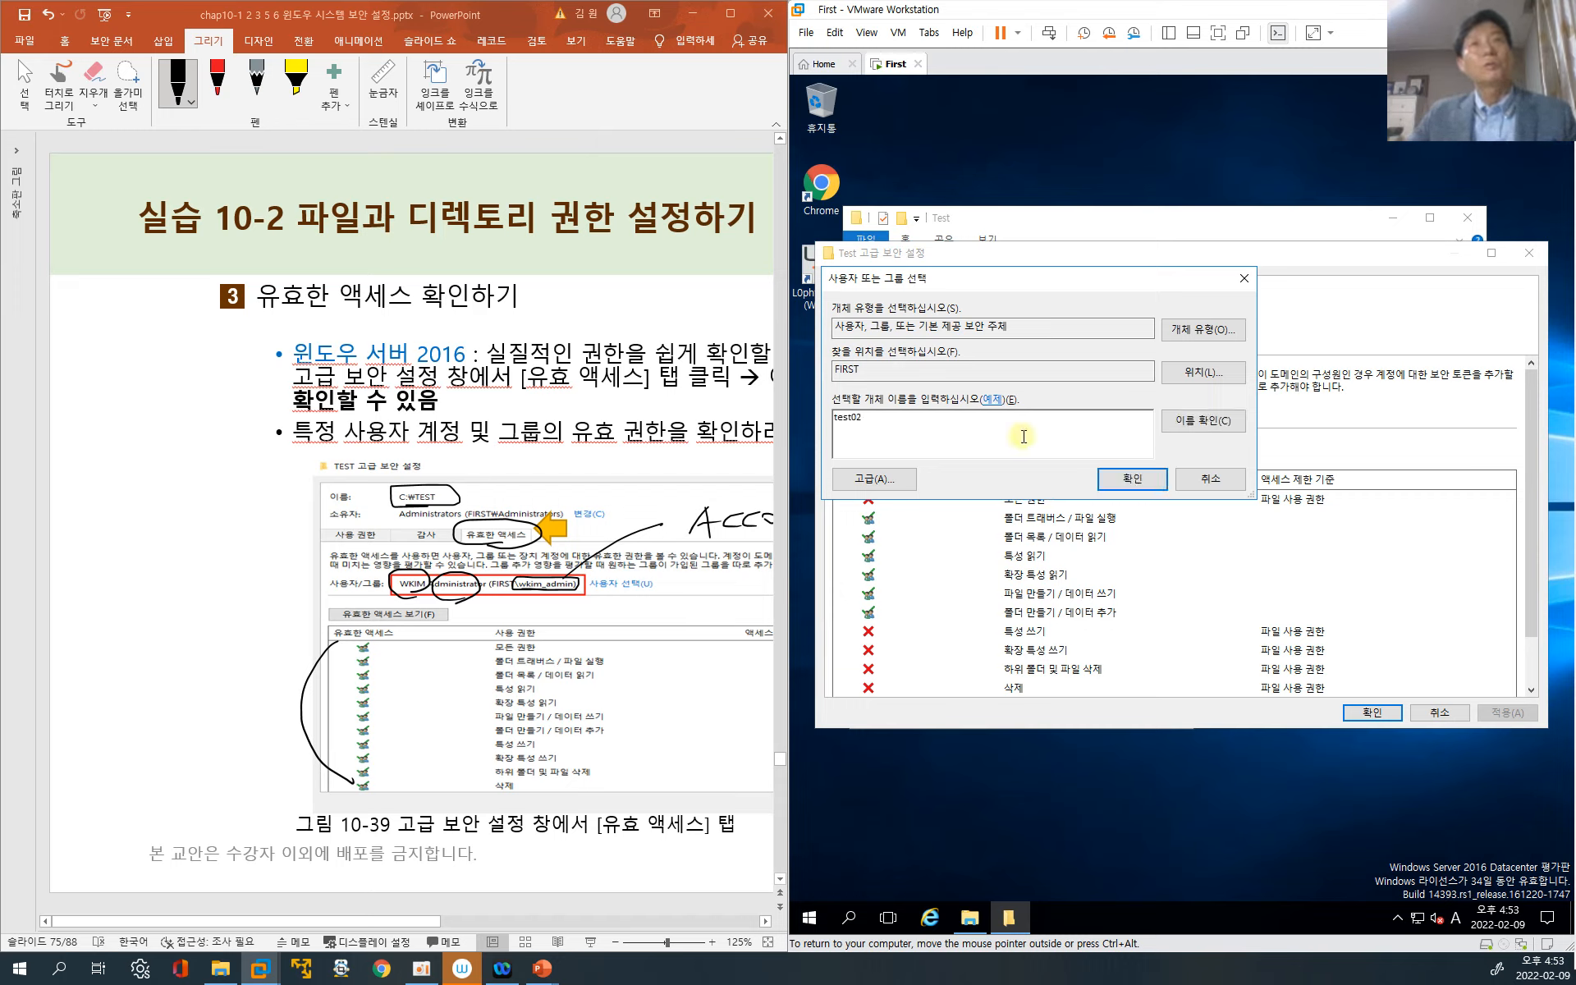
pyautogui.click(878, 482)
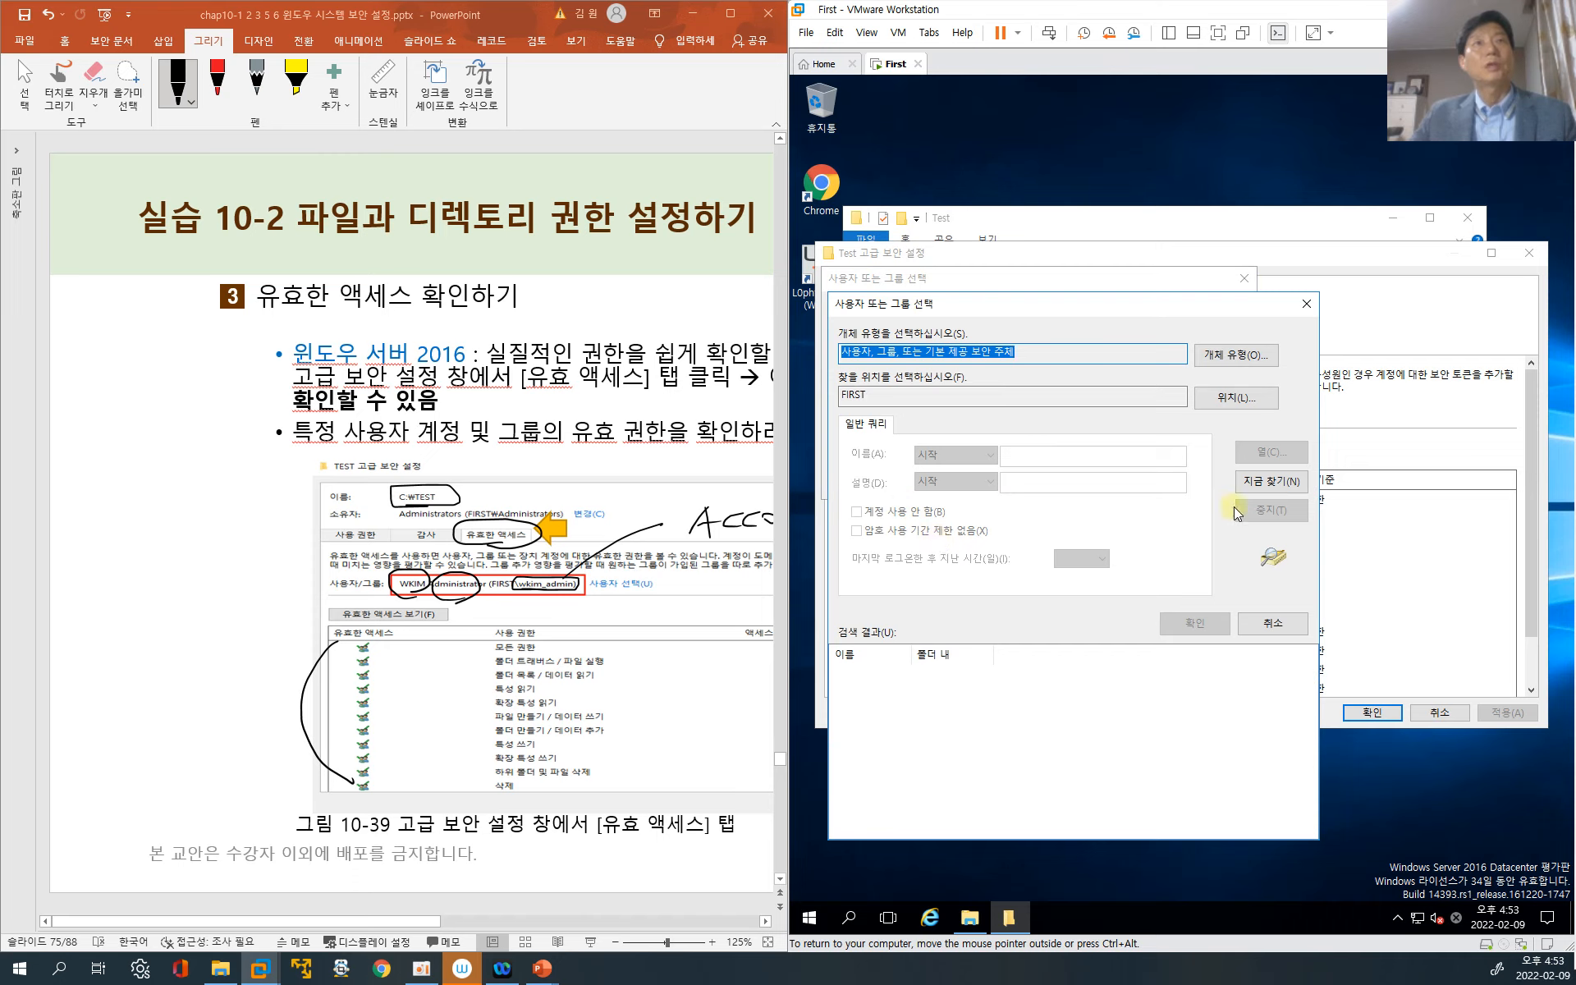
pyautogui.click(1270, 481)
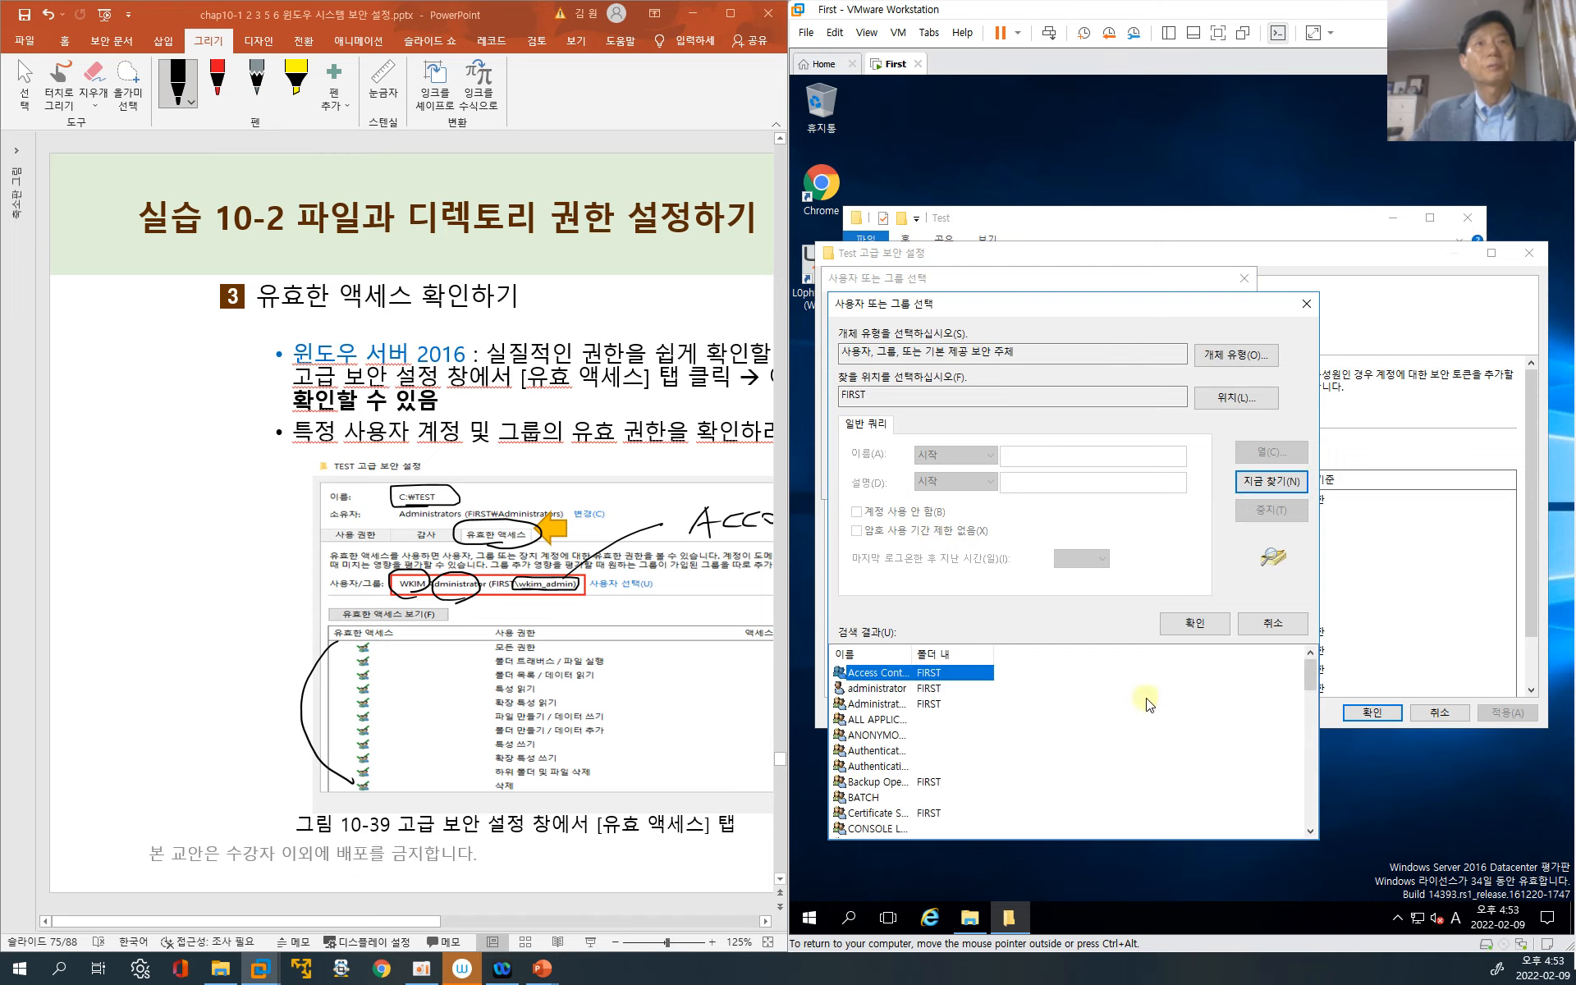
pyautogui.click(1306, 303)
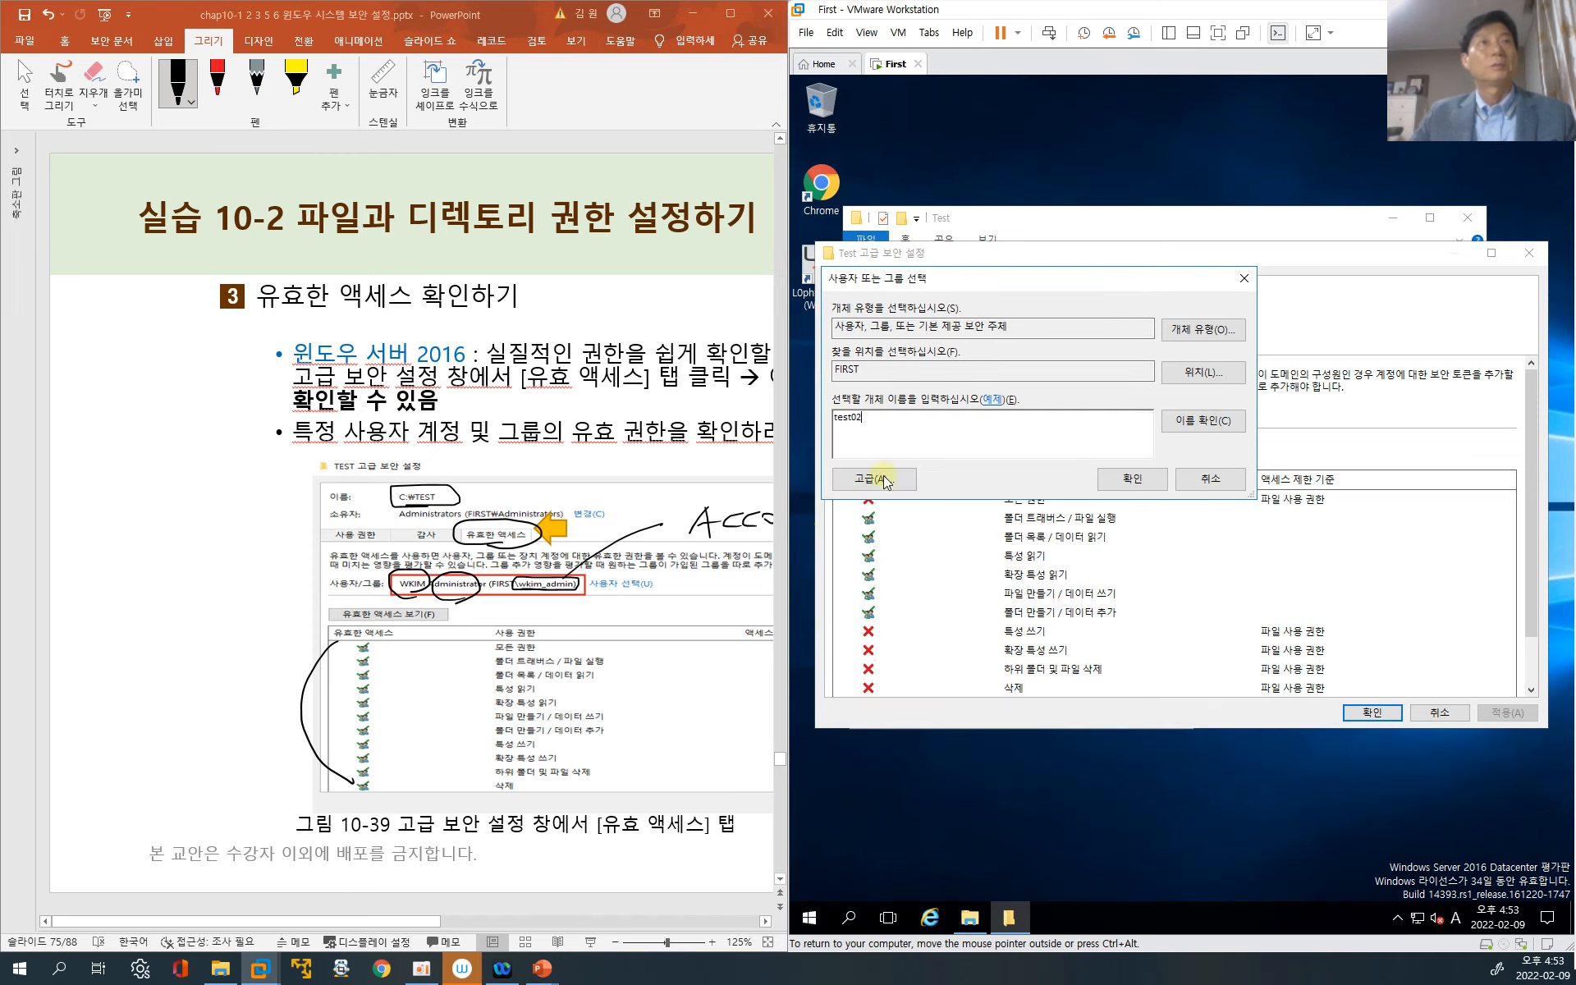
pyautogui.click(1191, 426)
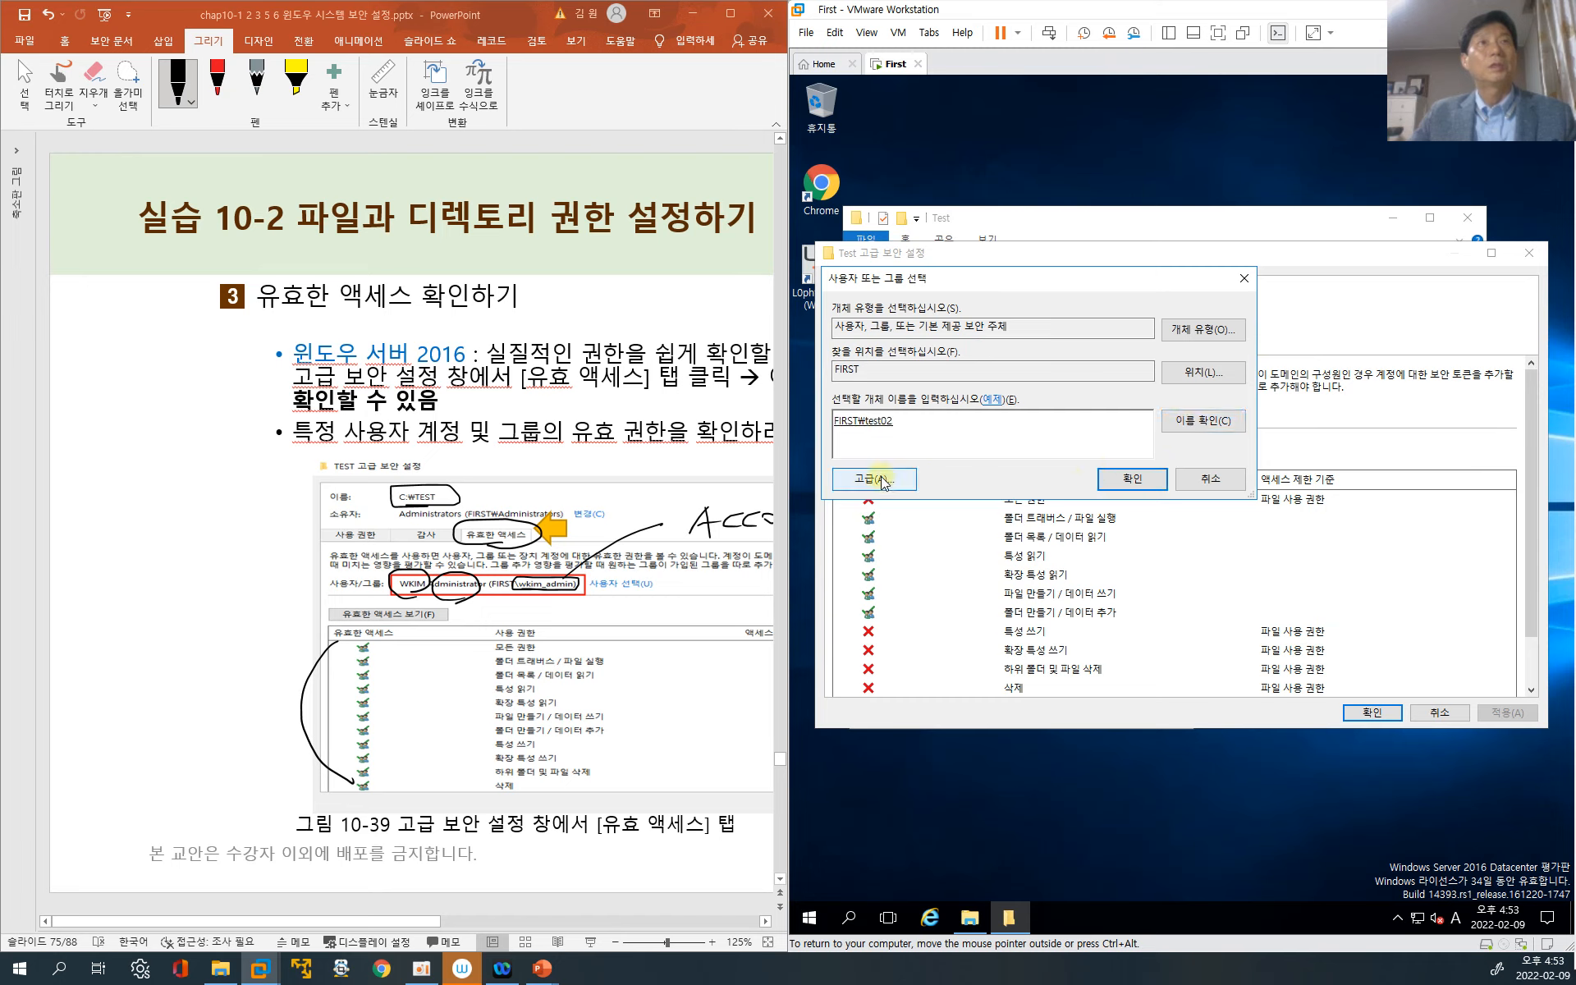
pyautogui.click(1105, 476)
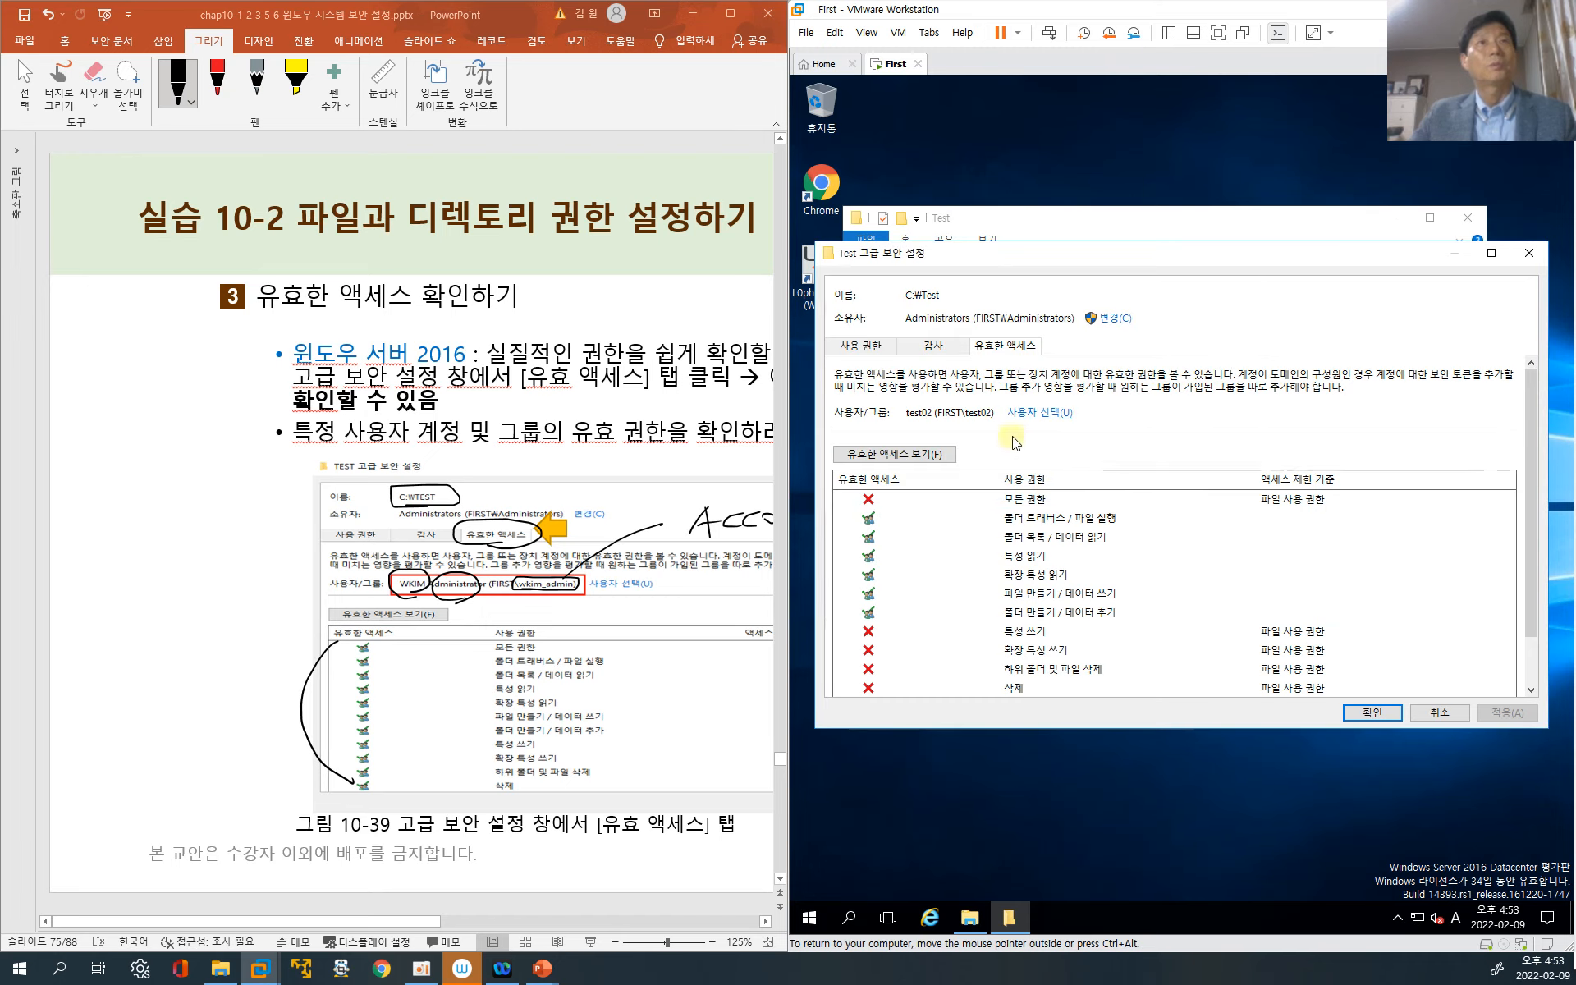
# View the effective access of test02 and look through its full permission list
pyautogui.click(1038, 413)
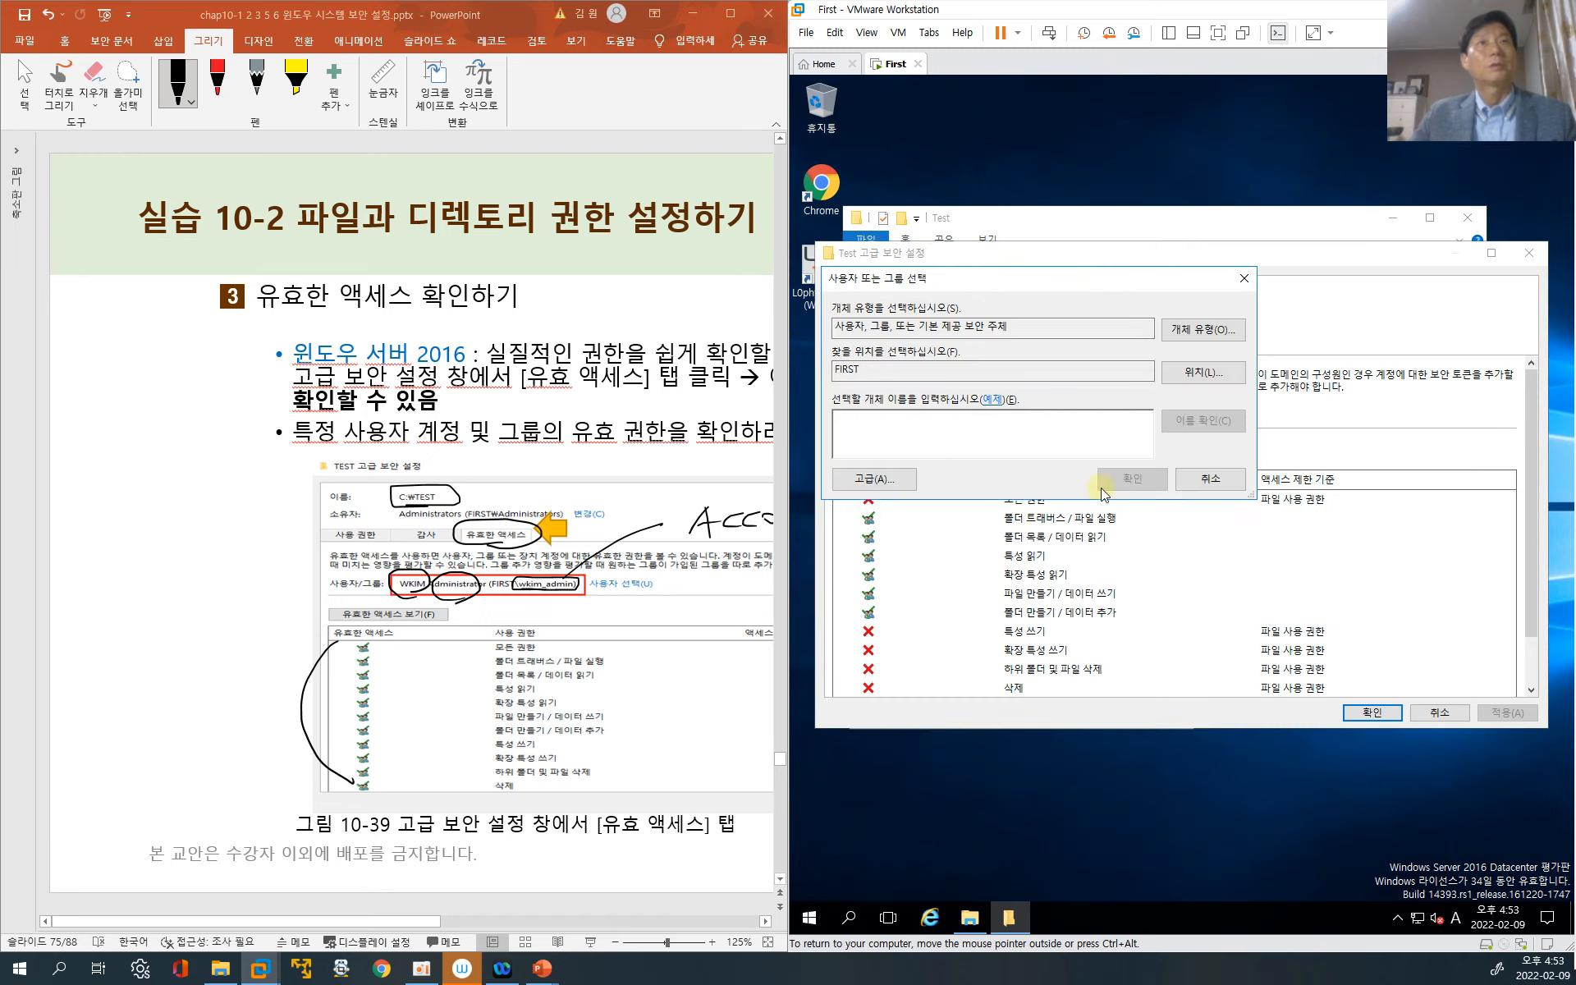
pyautogui.click(1210, 476)
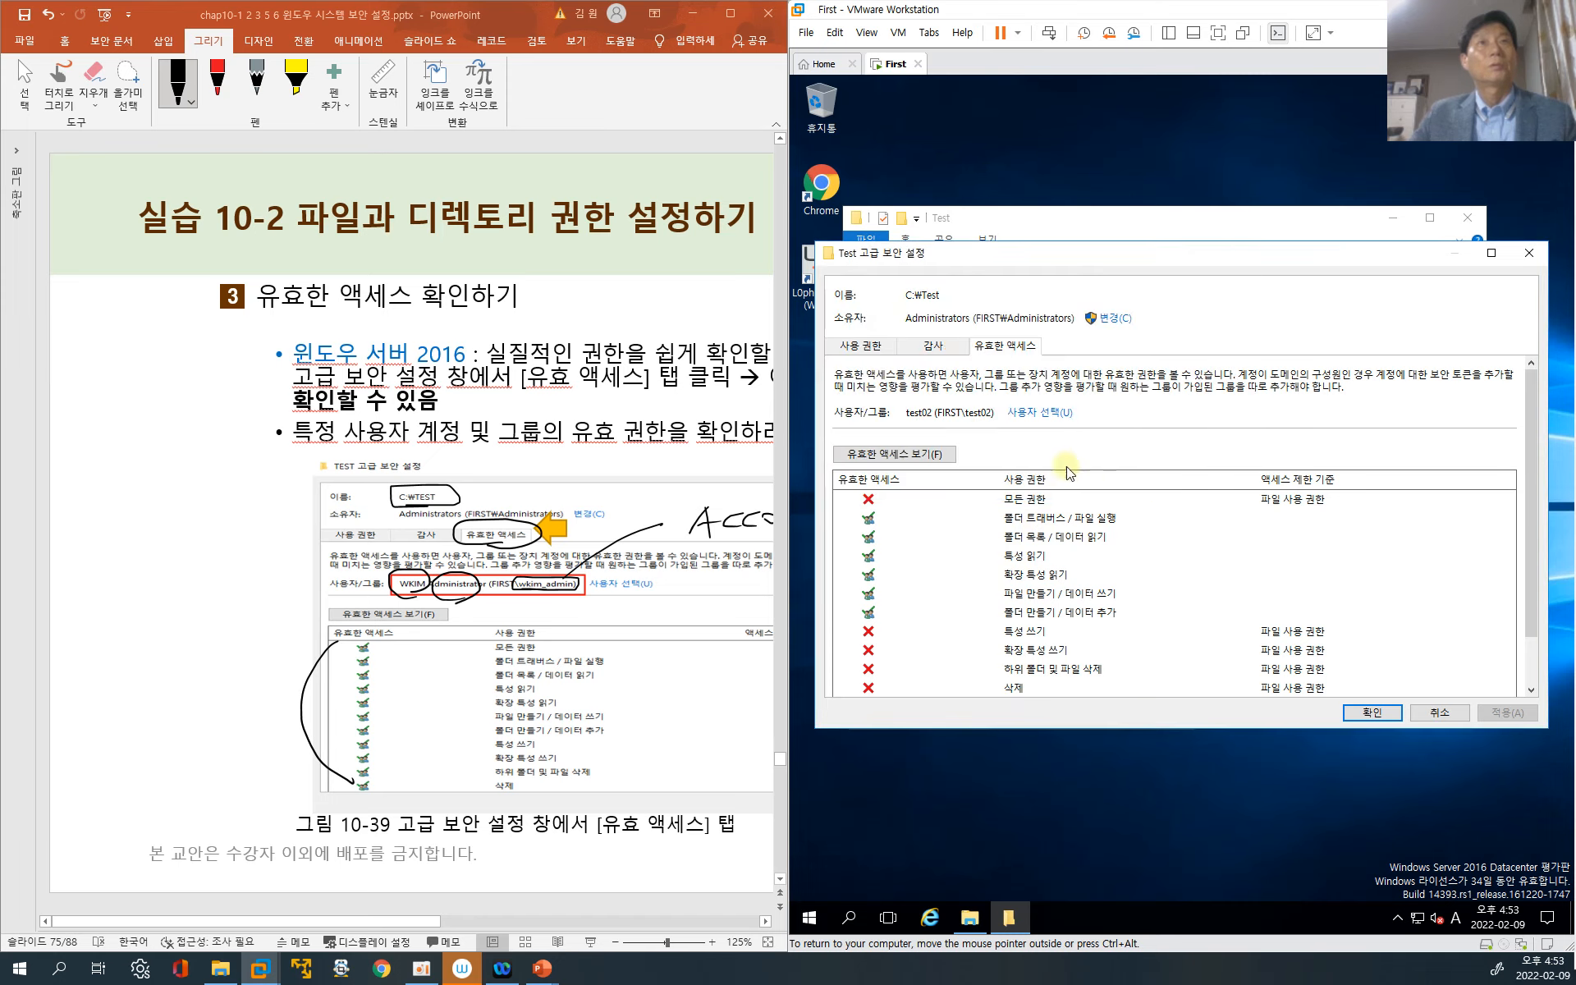
pyautogui.click(919, 456)
pyautogui.scroll(-1, 1051, 569)
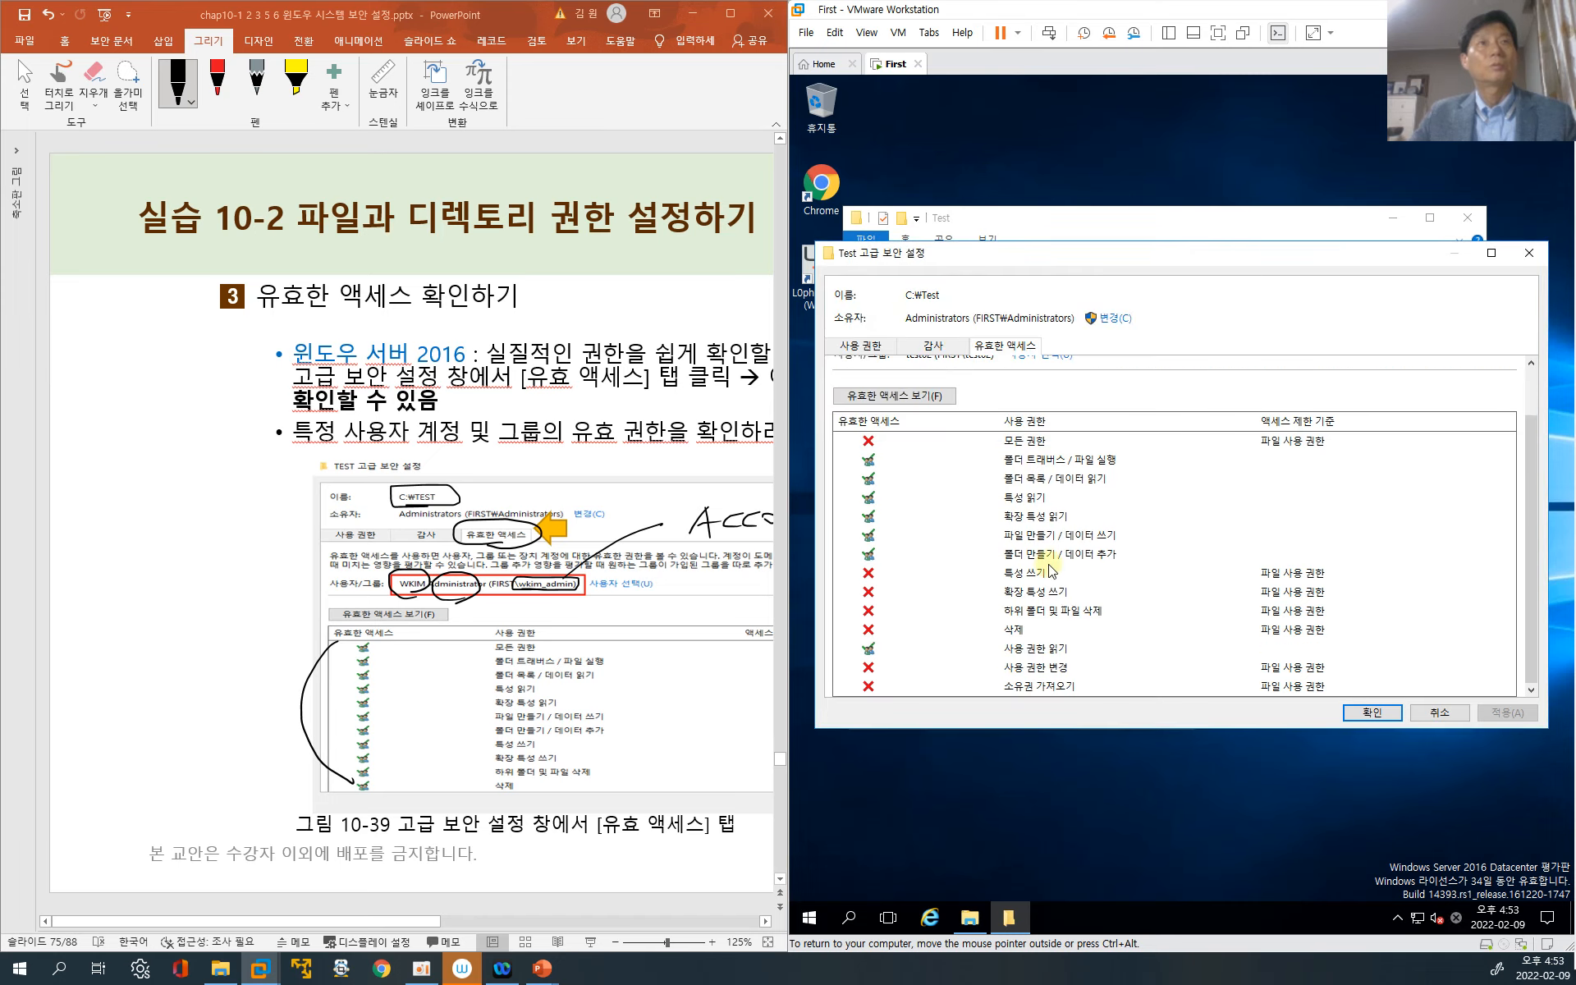
pyautogui.scroll(1, 1051, 568)
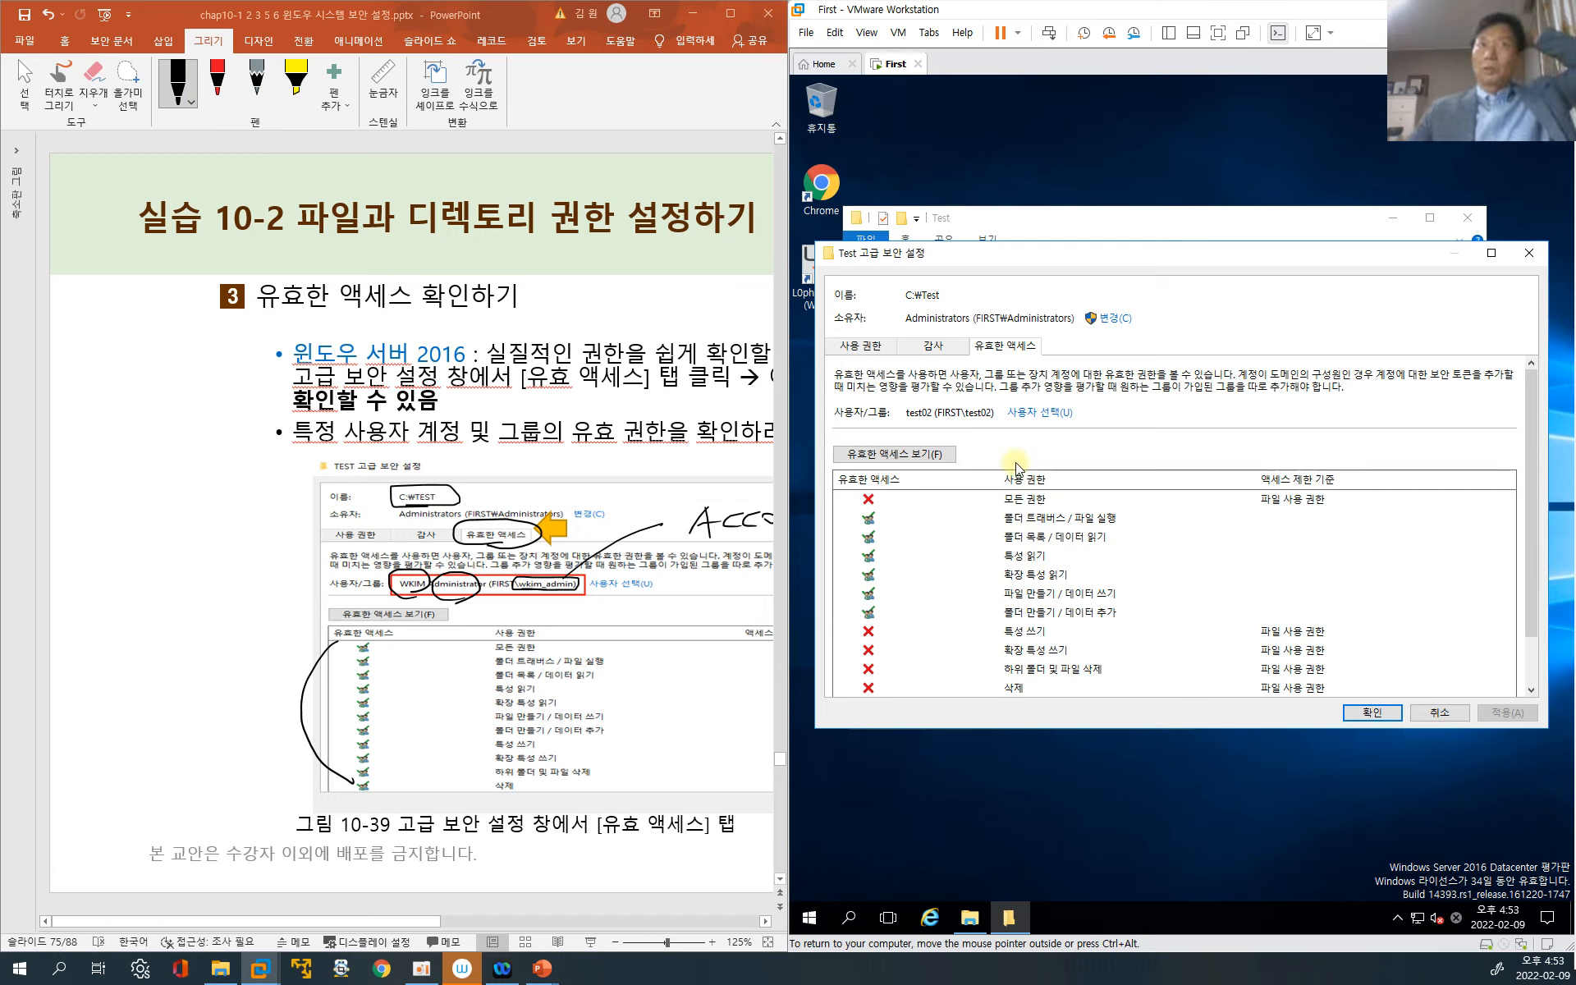
# Change the user for the effective access check to administrator, verifying the name before accepting it
pyautogui.click(1033, 414)
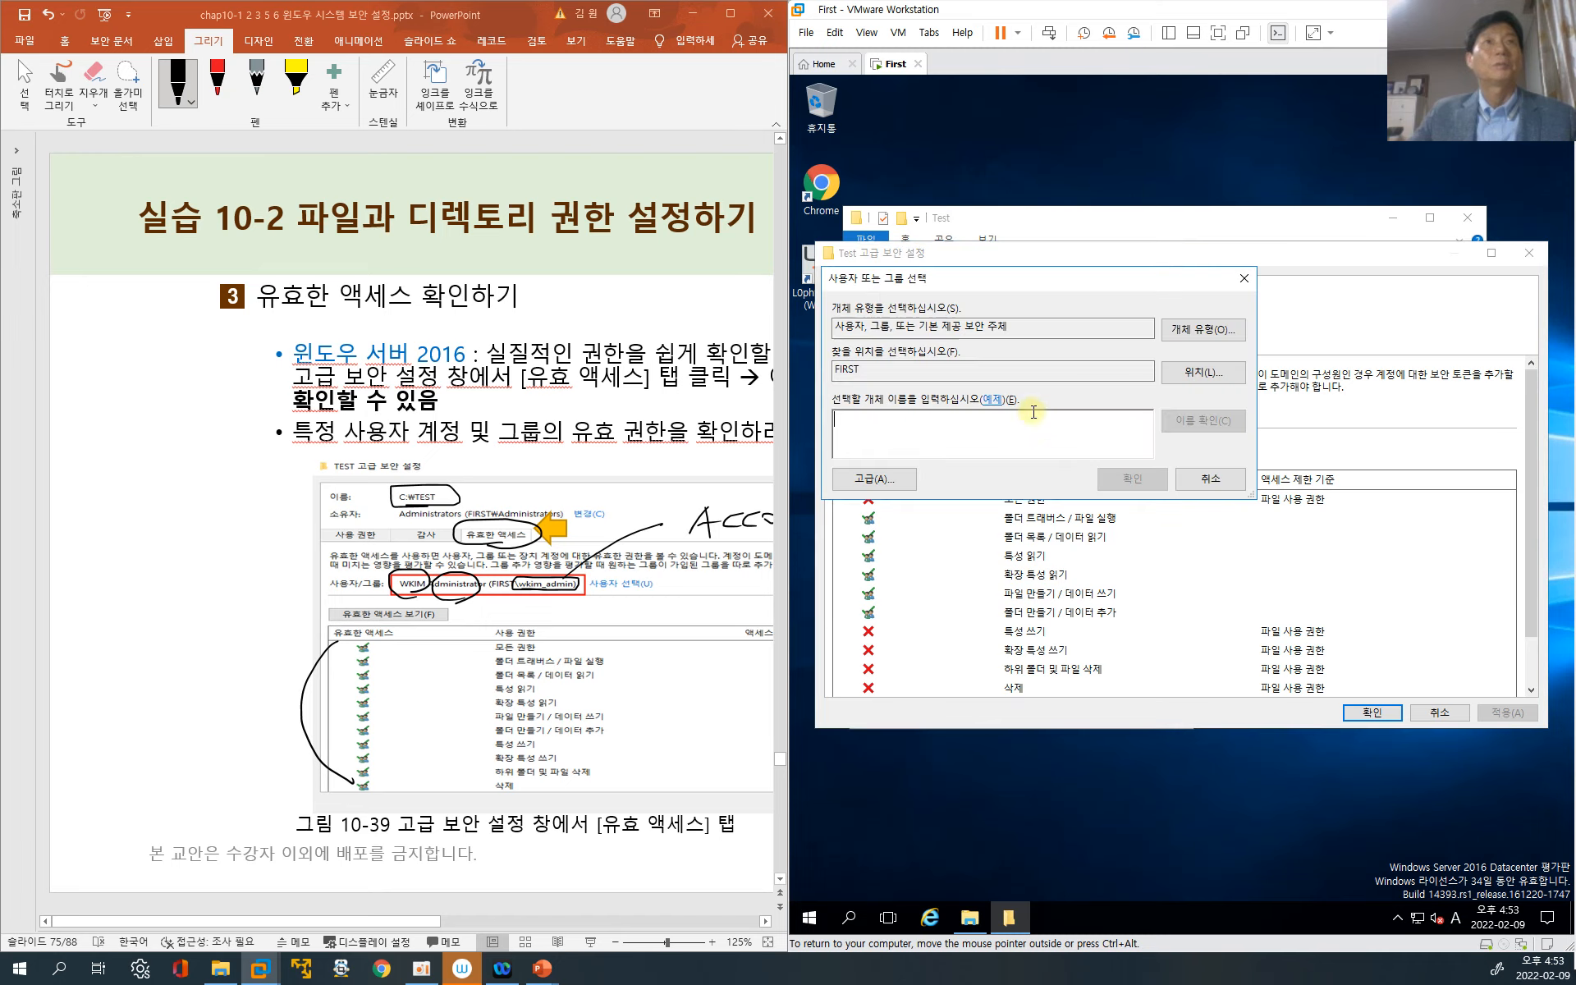
pyautogui.write('ad')
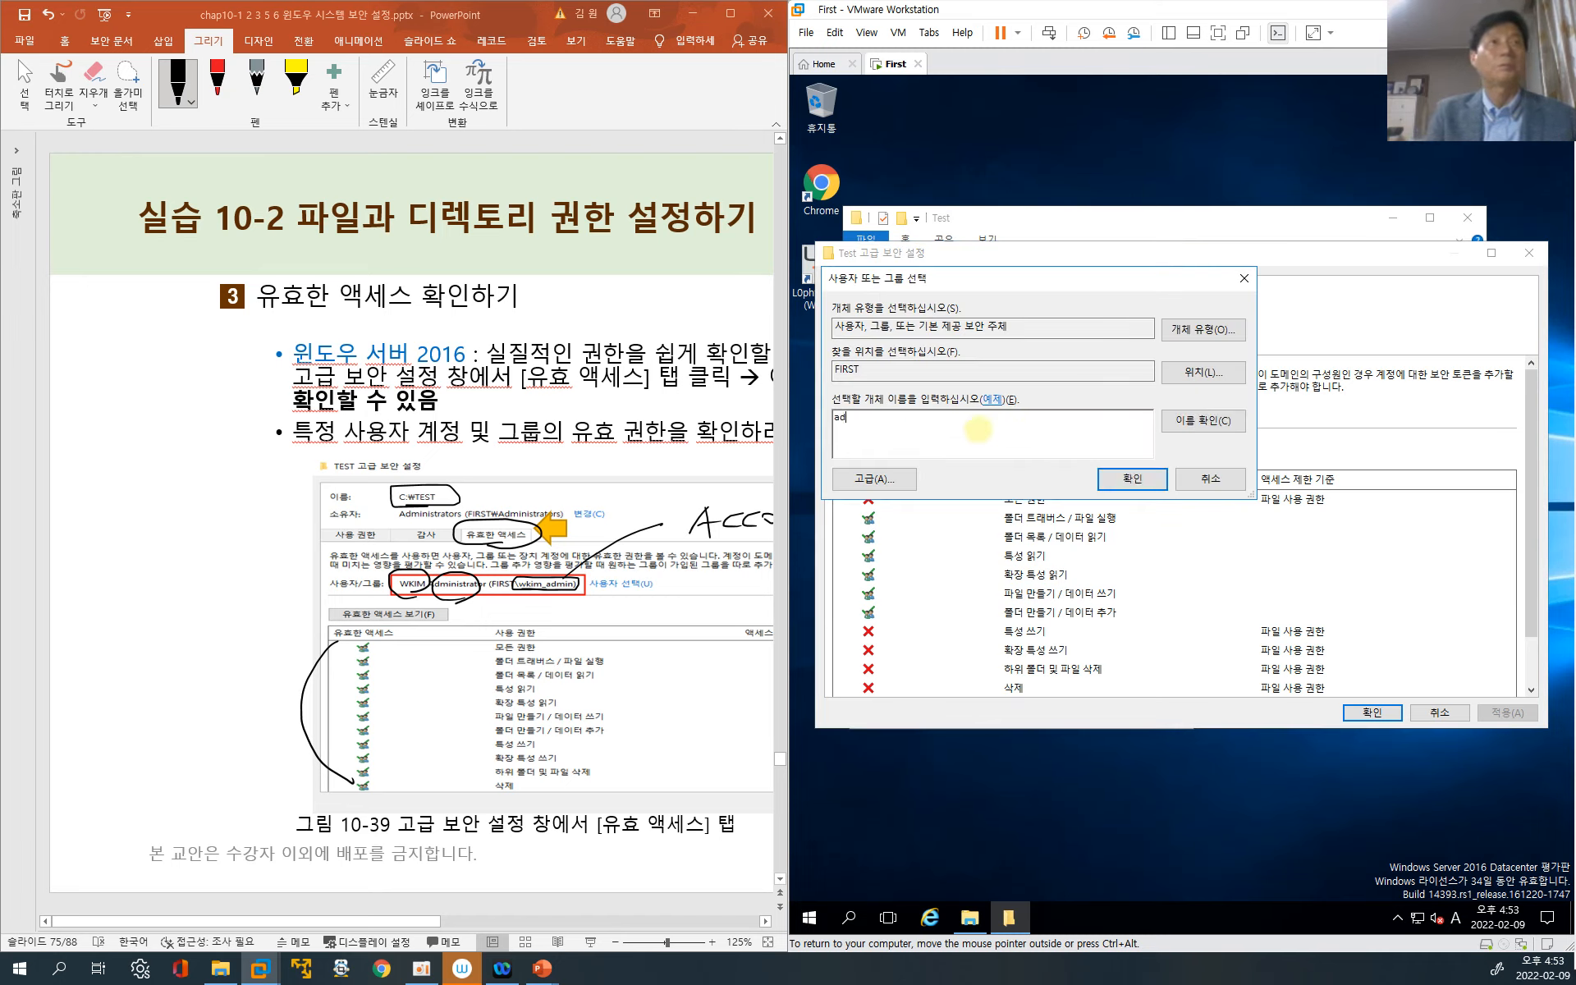
pyautogui.write('mnis')
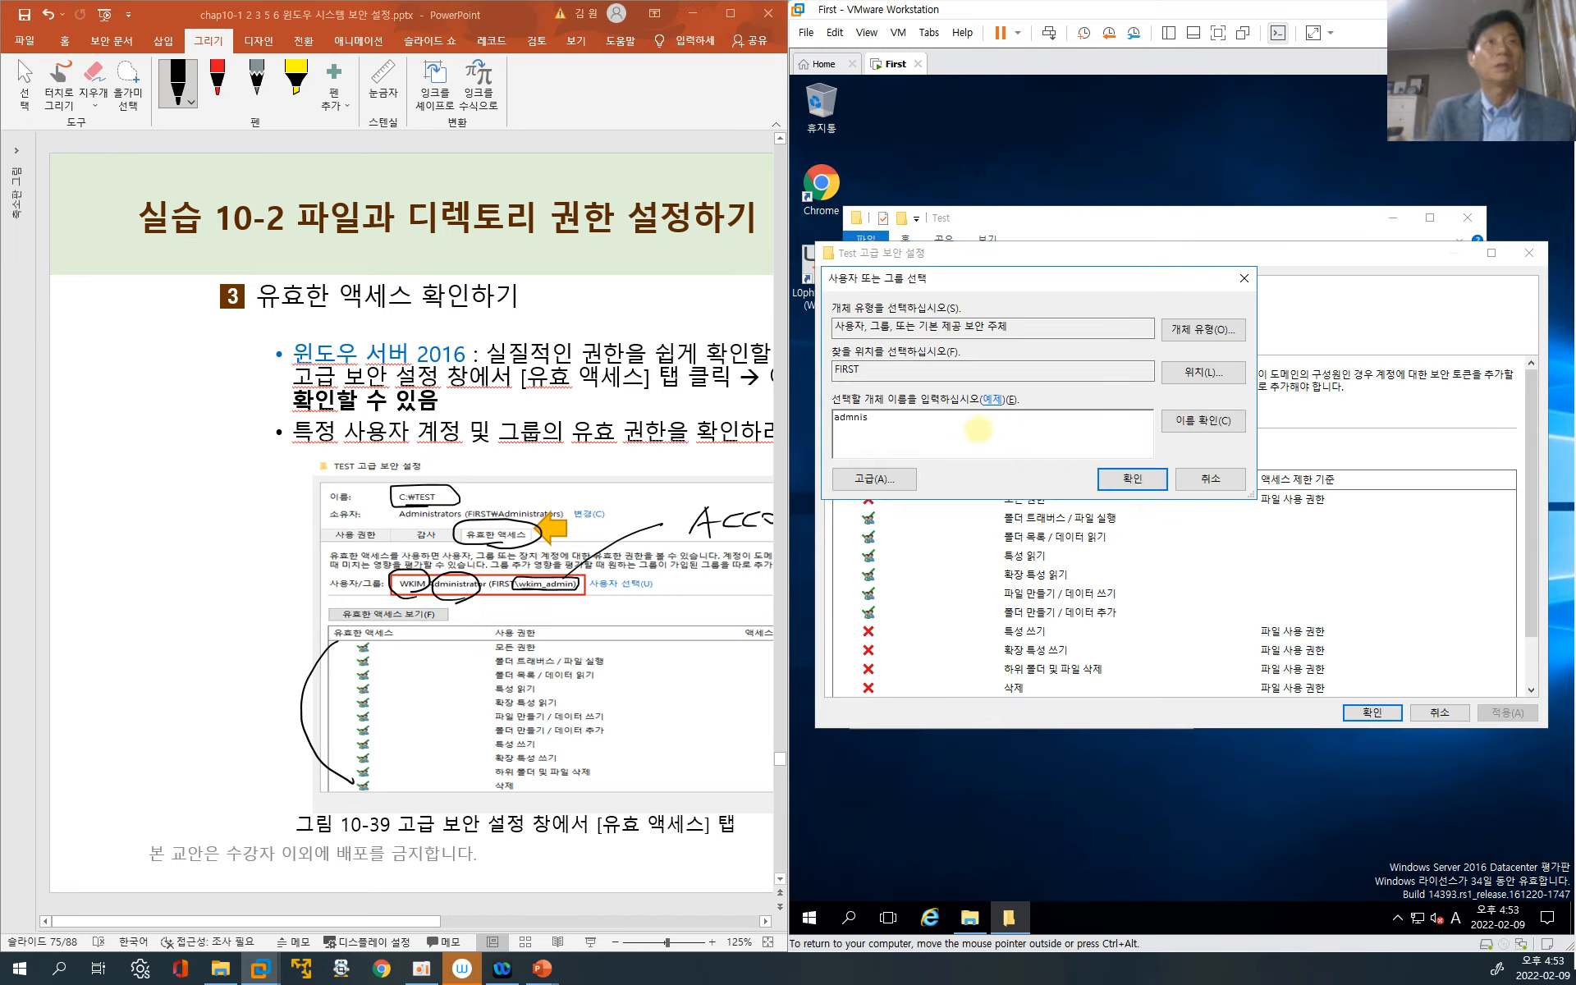
pyautogui.press('BackSpace')
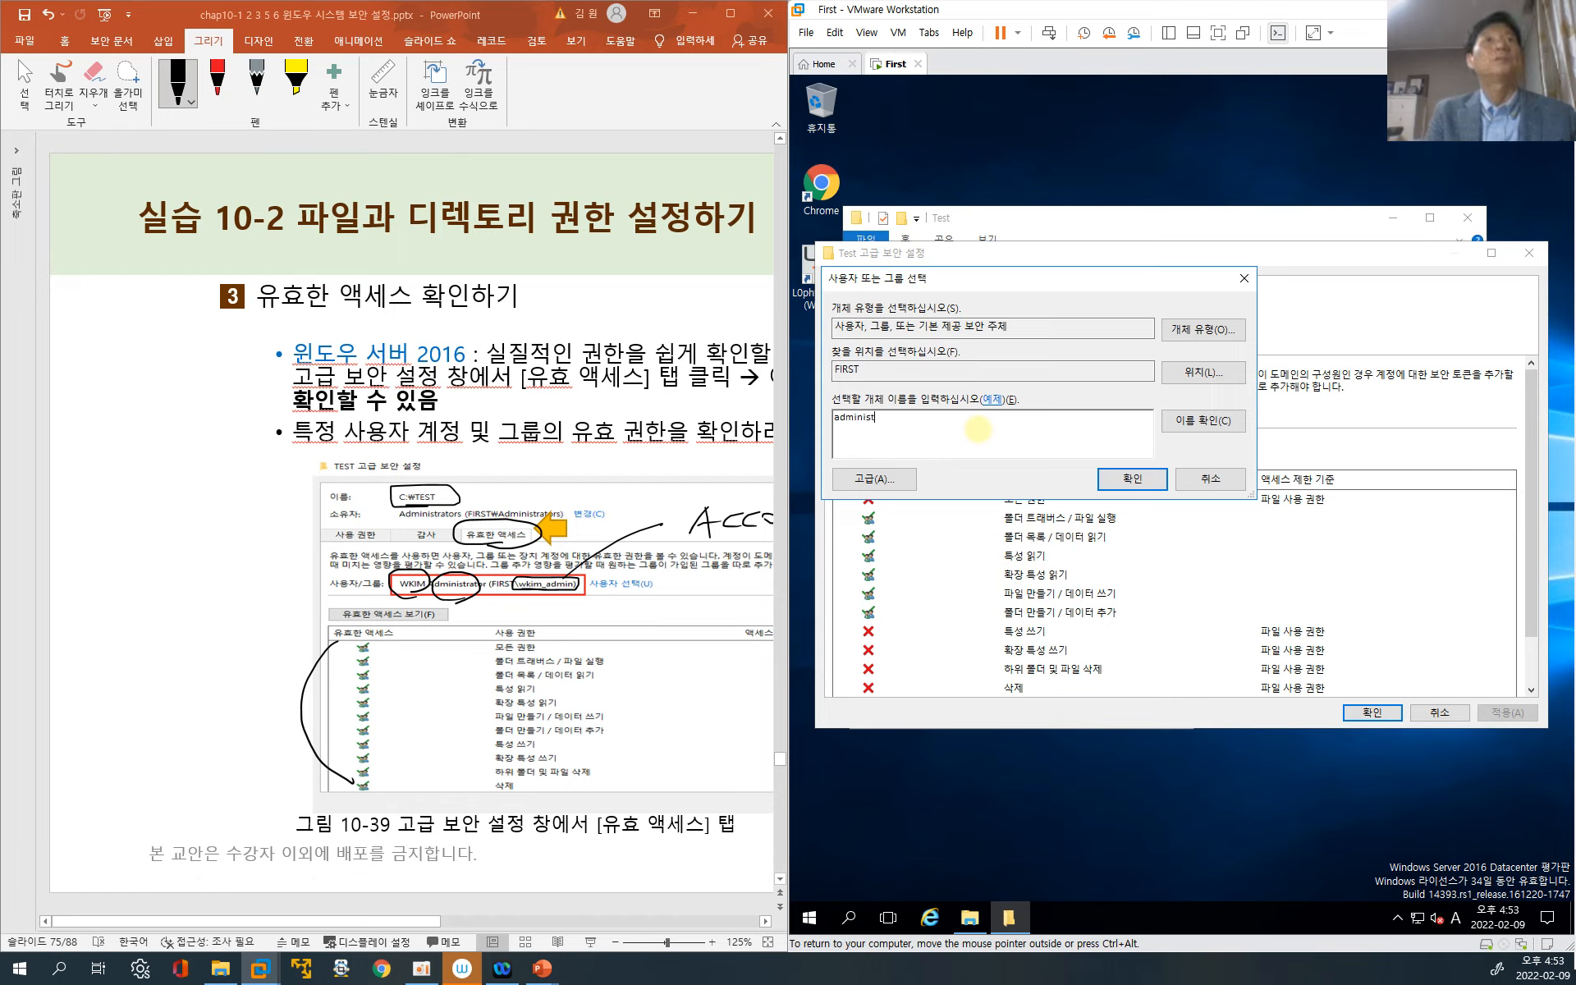
pyautogui.write('inistrator')
pyautogui.click(1189, 426)
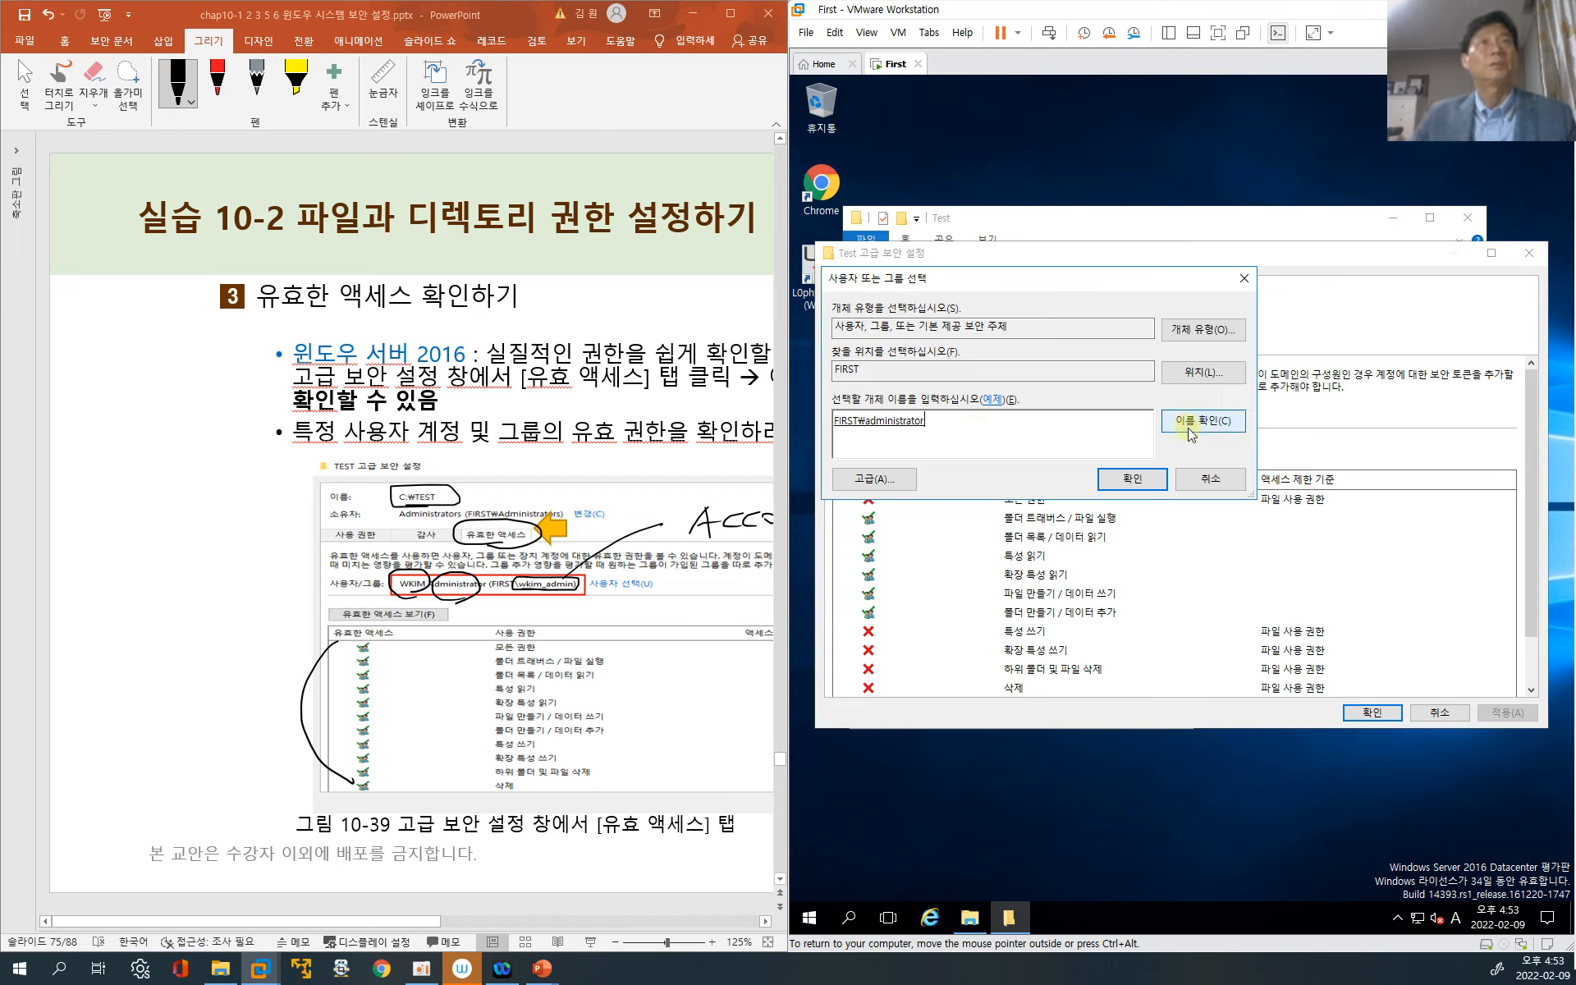
pyautogui.click(1118, 478)
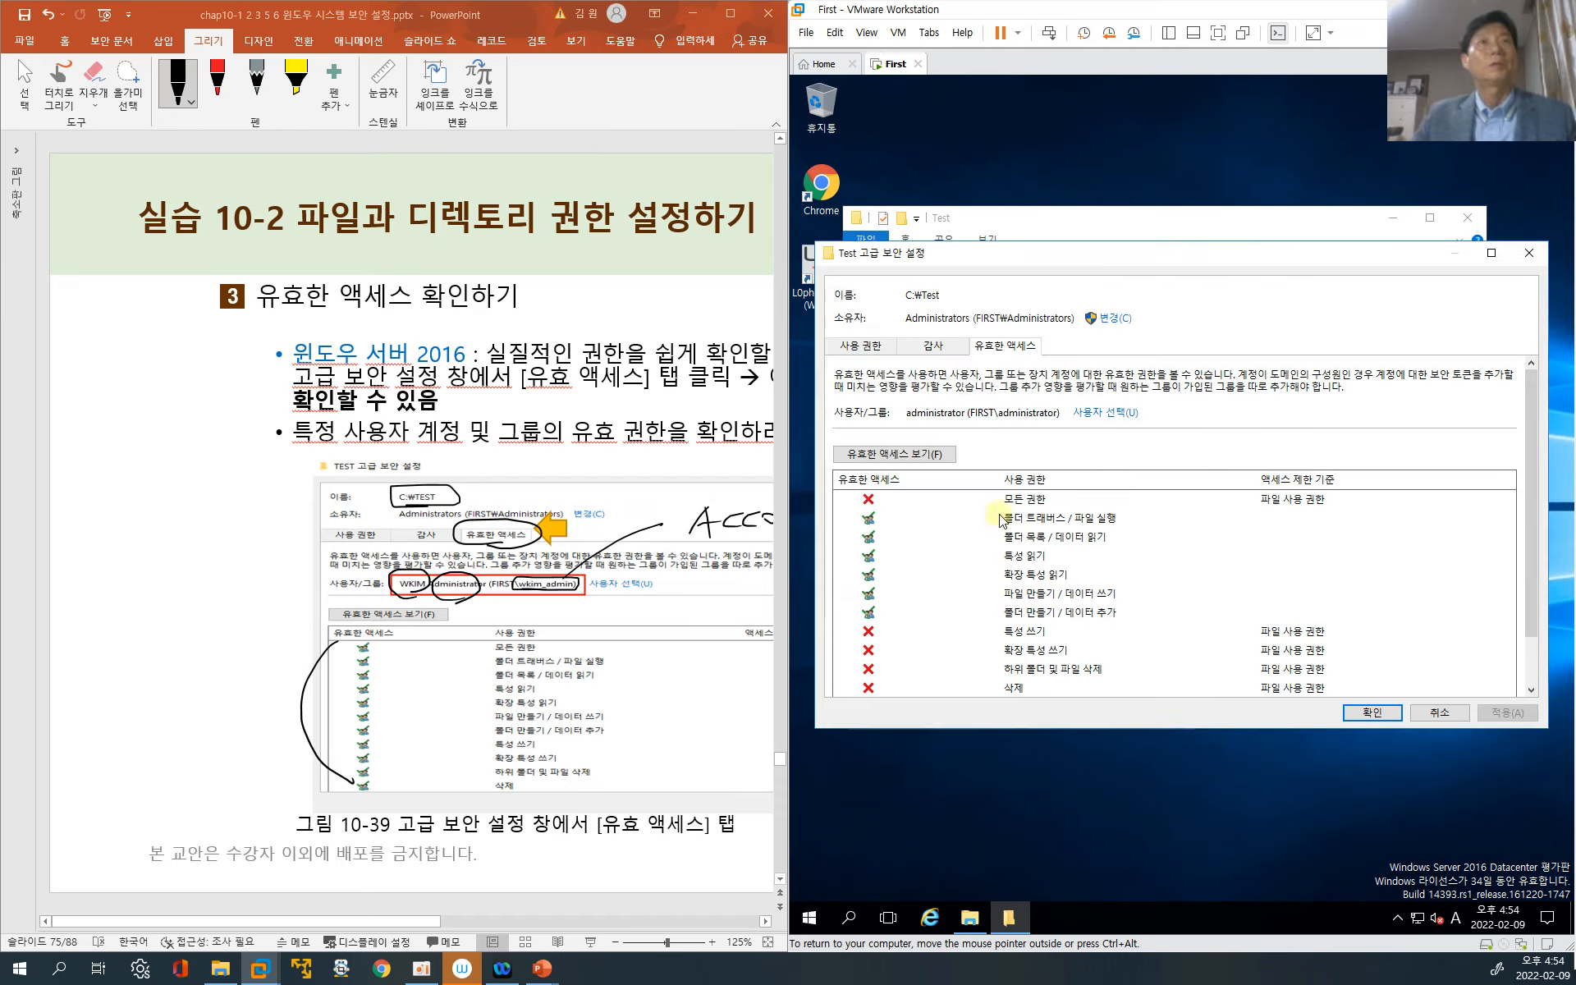
# View the effective access of administrator on C:\Test and look through the full permission list
pyautogui.click(933, 456)
pyautogui.scroll(-1, 1051, 537)
pyautogui.scroll(2, 1053, 538)
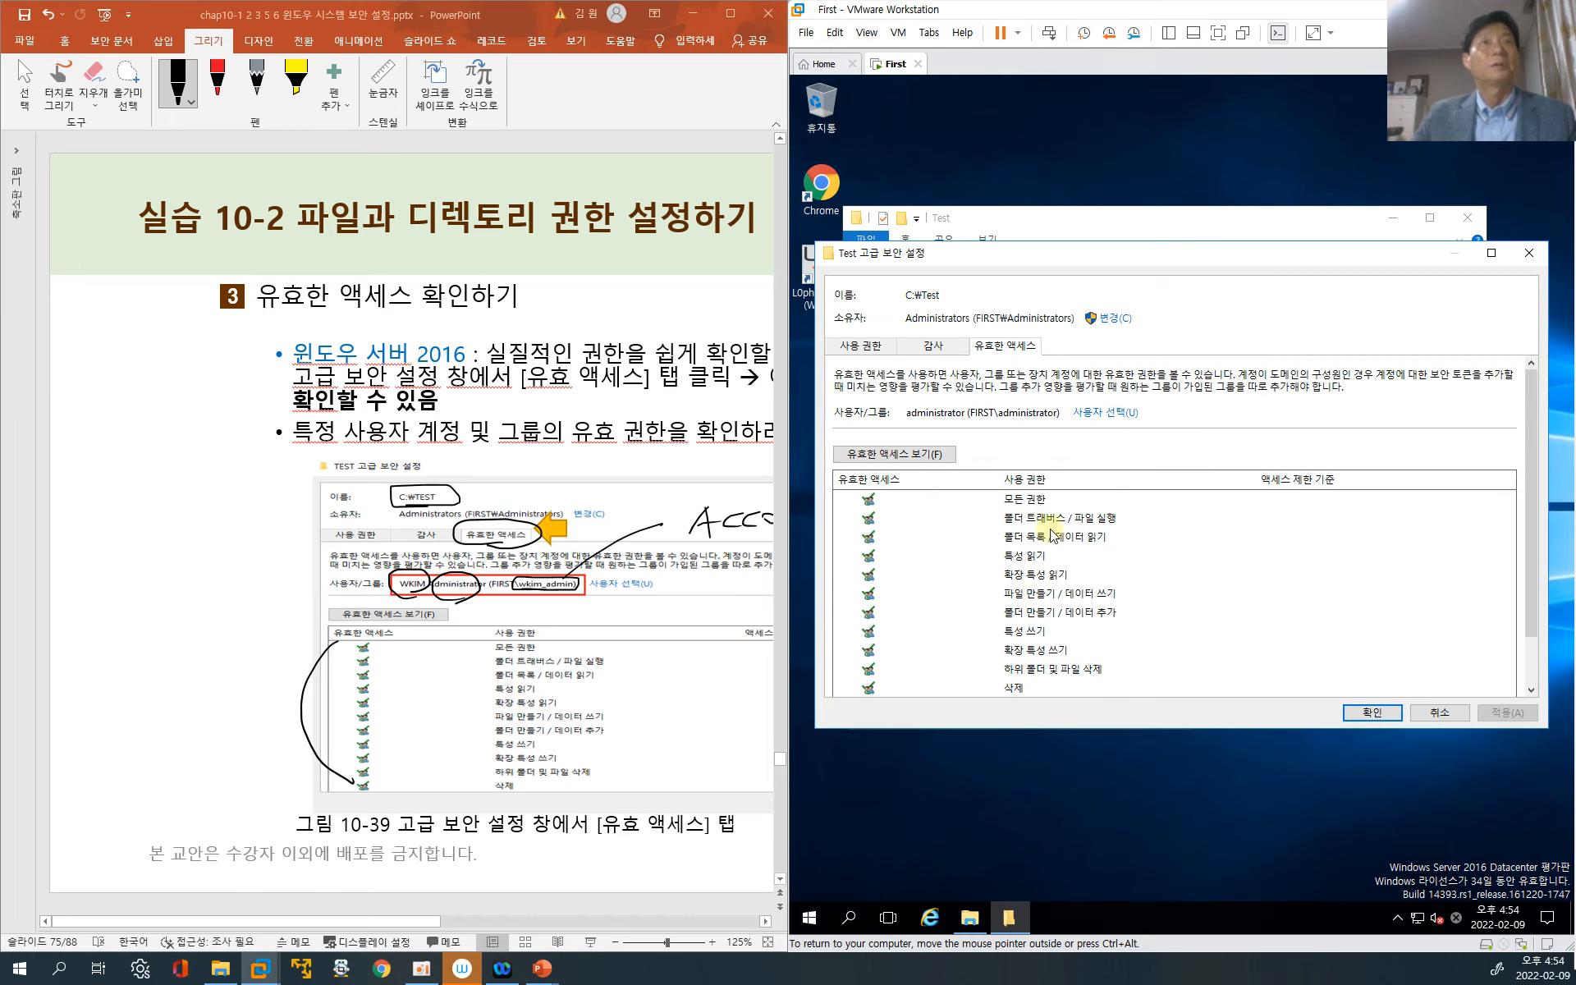
pyautogui.scroll(-1, 1053, 529)
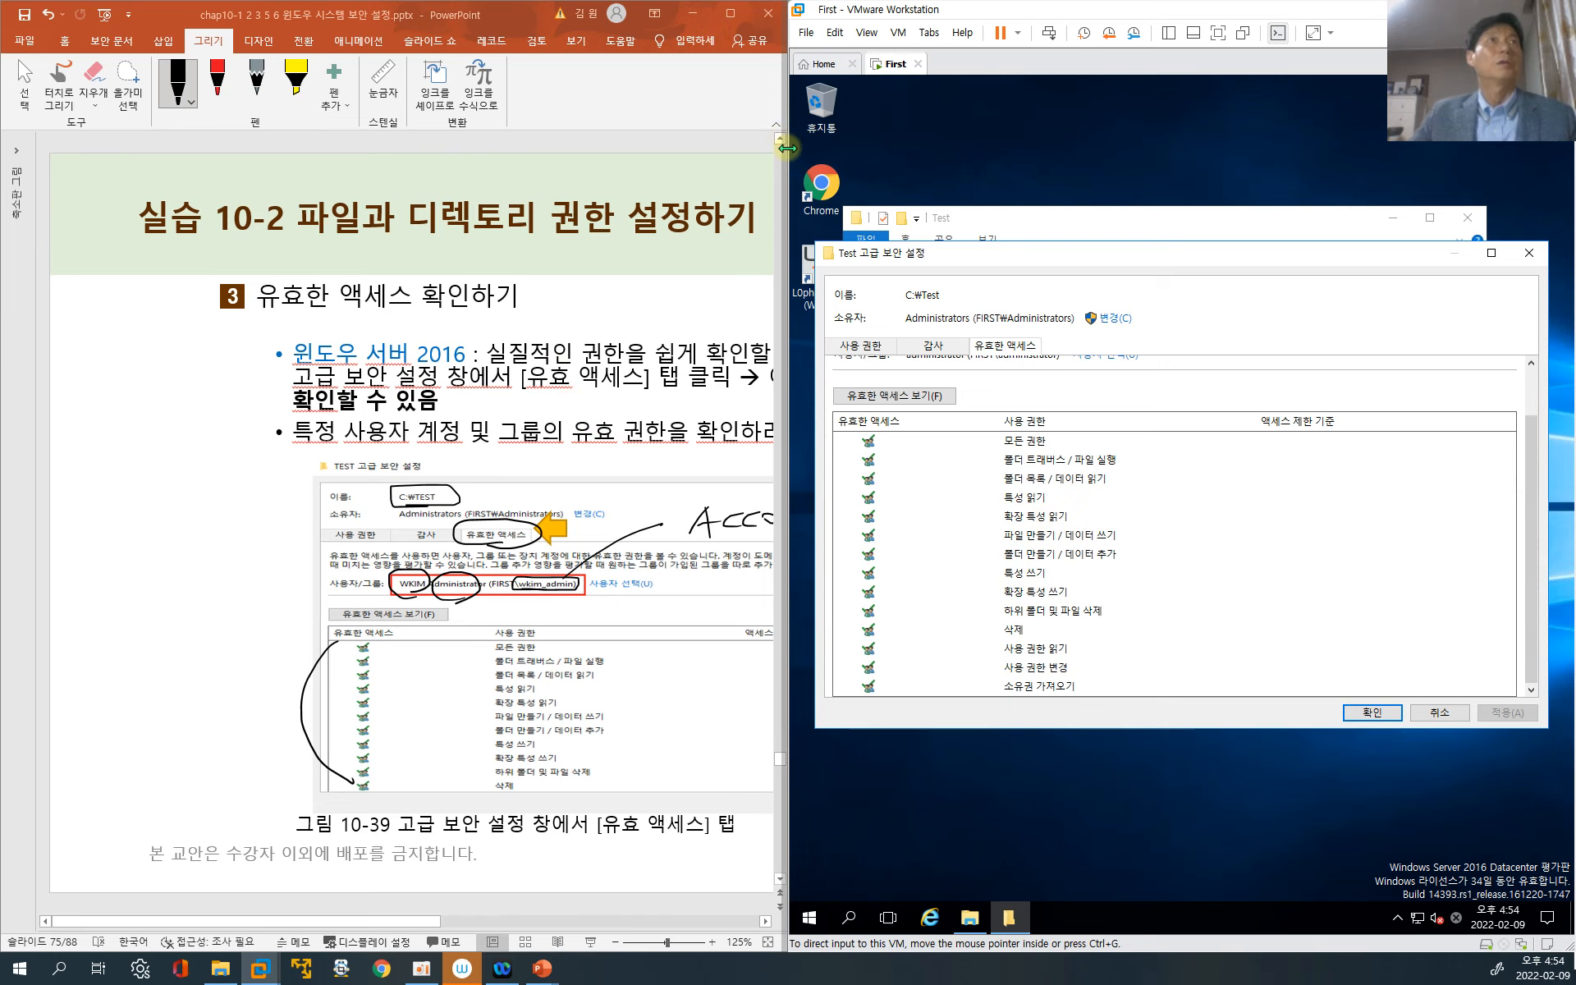
# Switch to the PowerPoint presentation in a full-size window and circle the test01 account in the screenshot on slide 76
pyautogui.moveTo(792, 144); pyautogui.dragTo(1211, 225)
pyautogui.click(1156, 15)
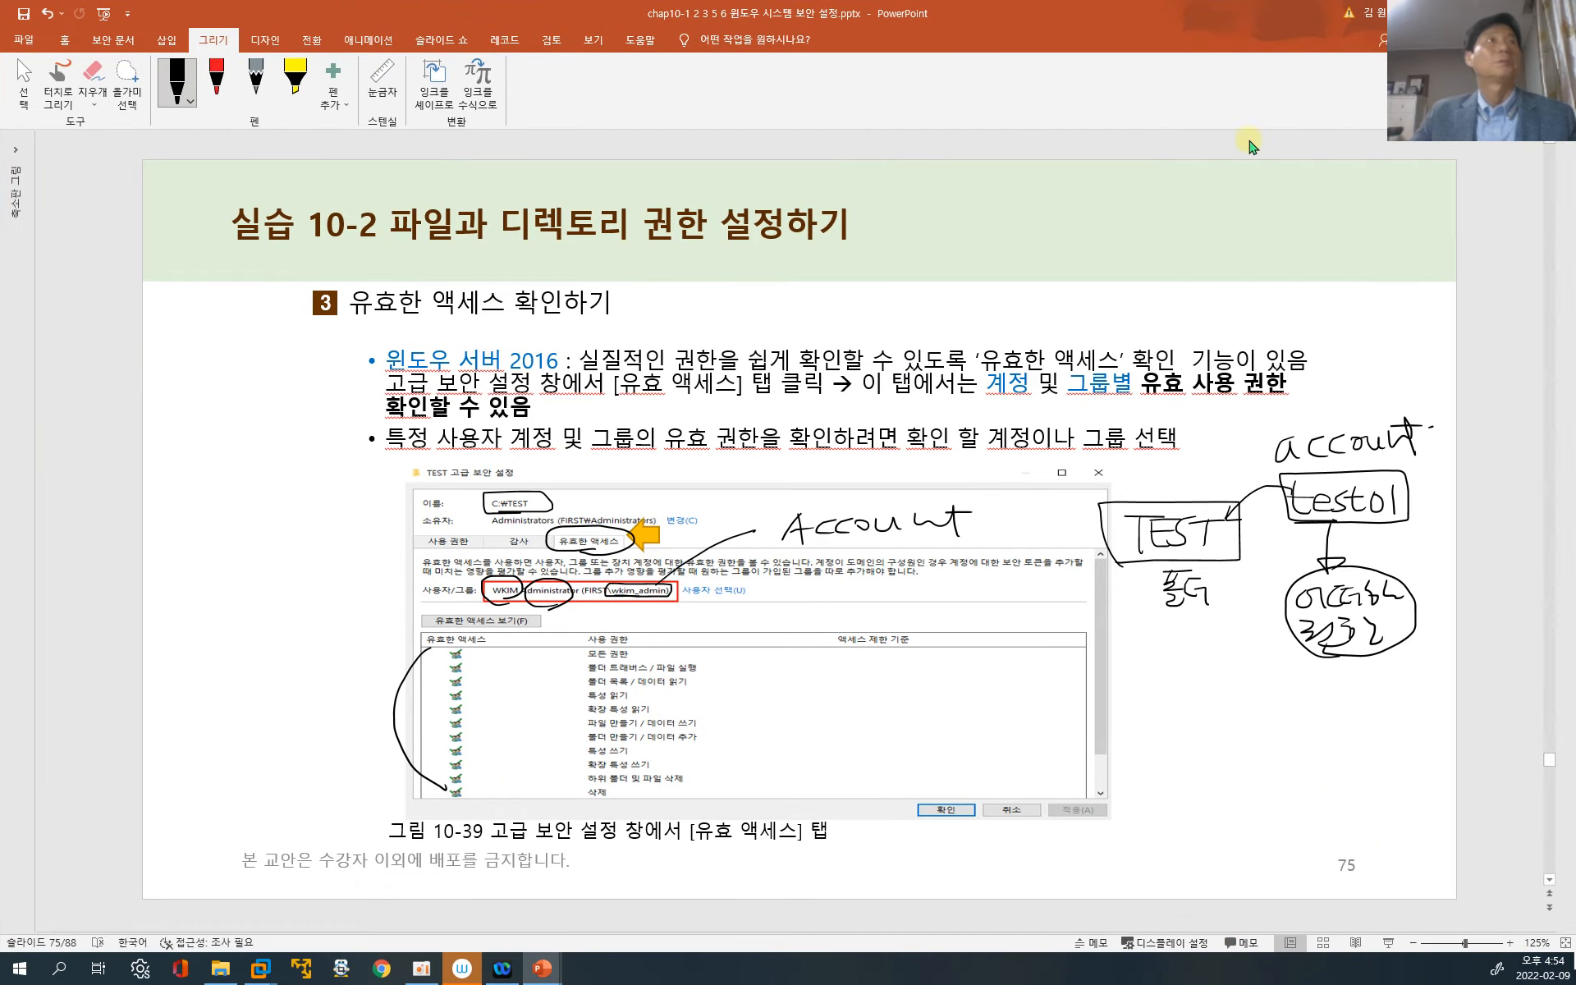
pyautogui.scroll(-1, 759, 488)
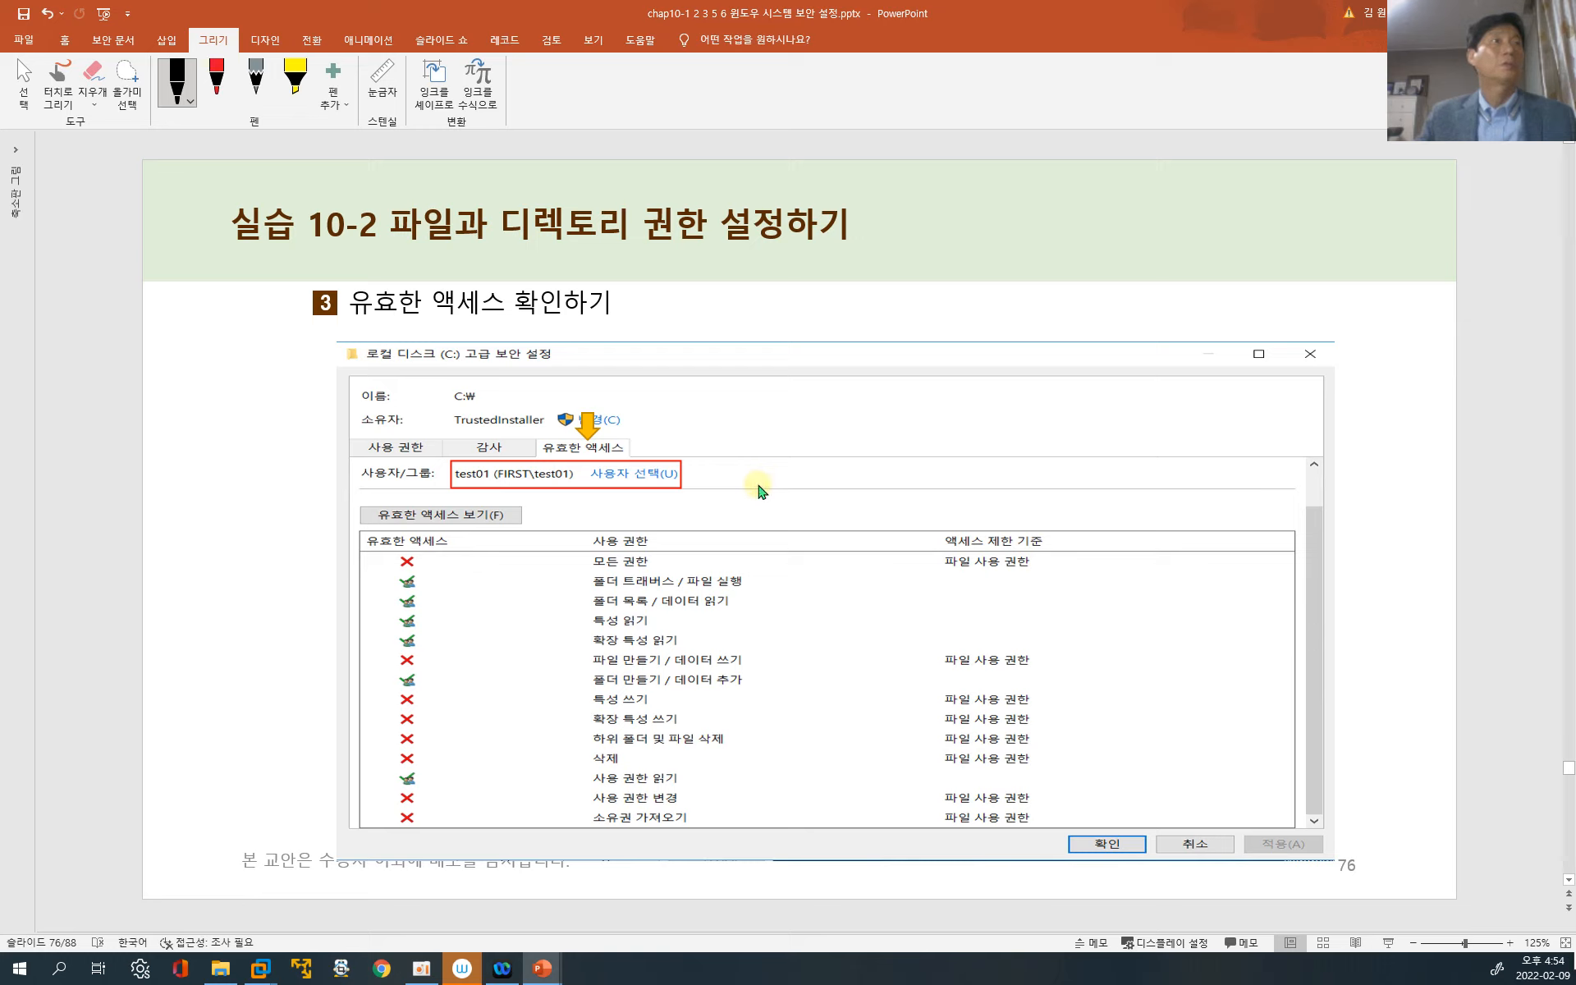
pyautogui.moveTo(565, 501)
pyautogui.mouseDown()
pyautogui.moveTo(538, 441)
pyautogui.moveTo(553, 507)
pyautogui.mouseUp()
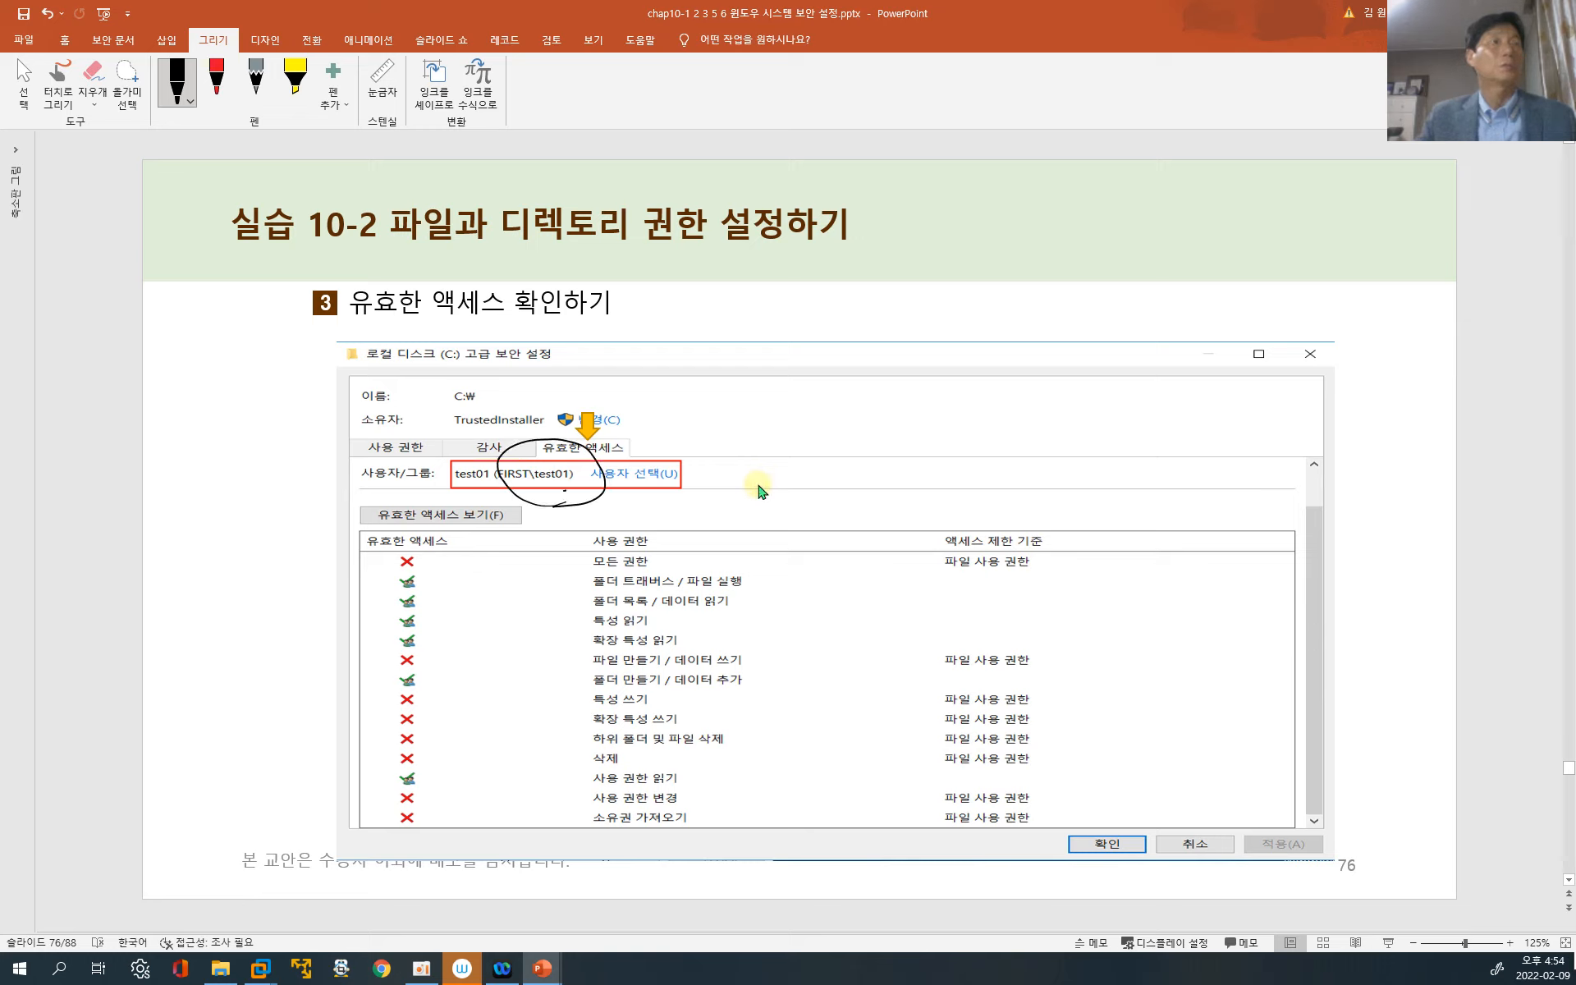
# Underline the BitLocker drive encryption (드라이브 암호화) heading on slide 77 and the "윈도우 업데이트" heading on slide 78
pyautogui.scroll(-1, 759, 489)
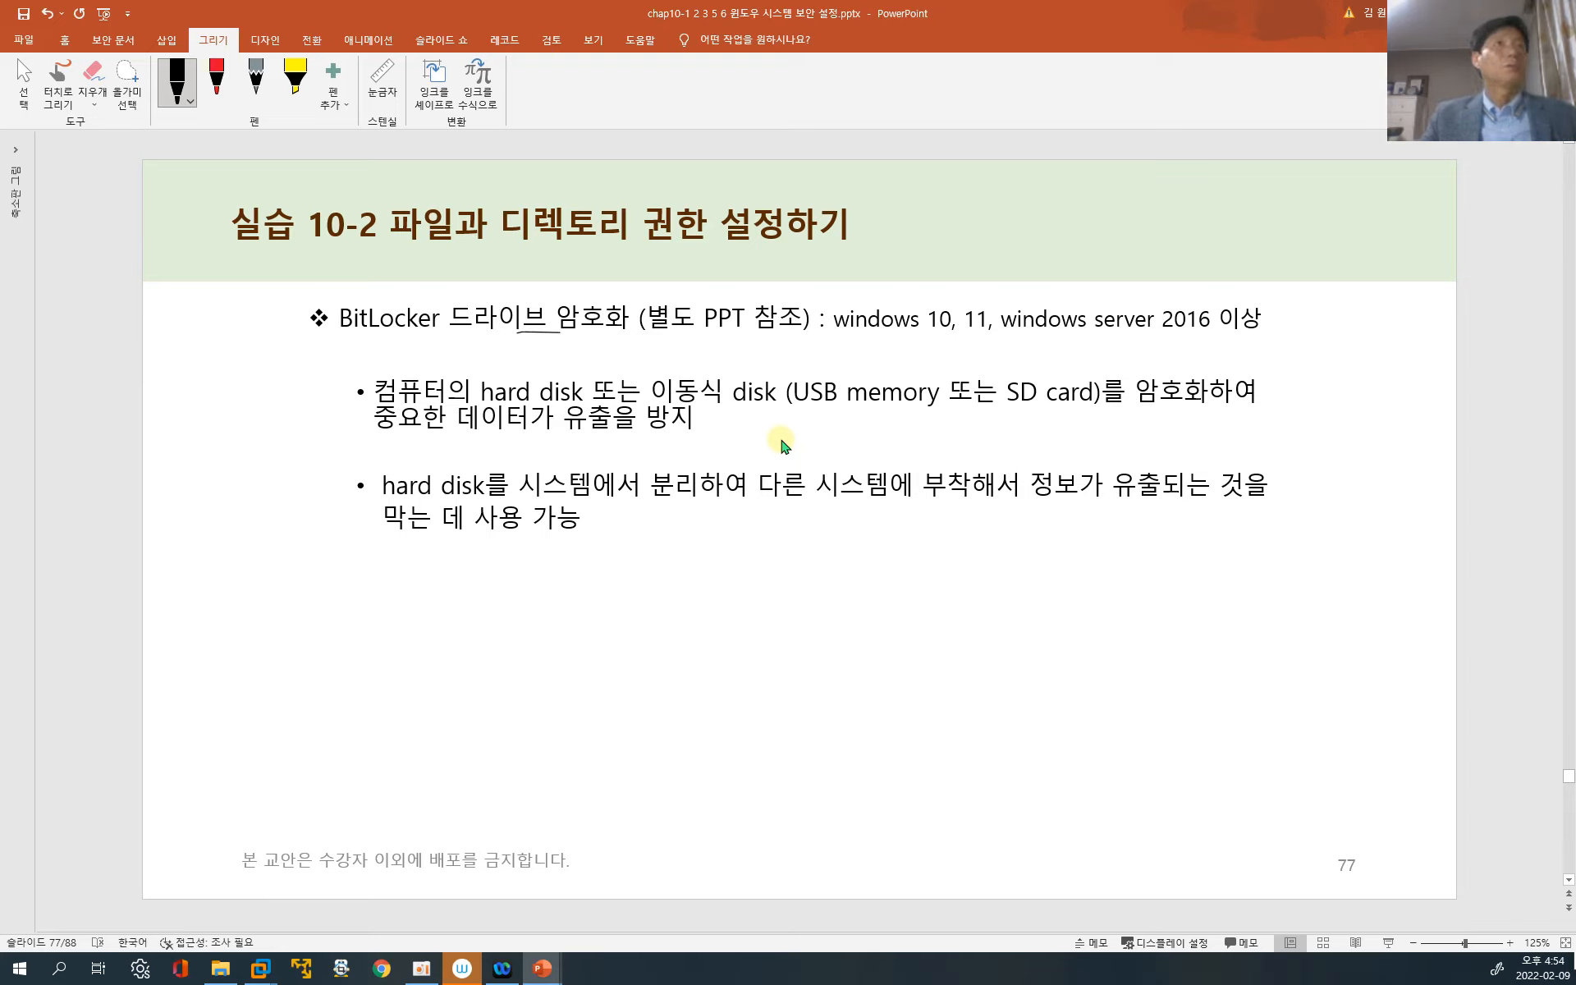
pyautogui.moveTo(558, 332)
pyautogui.mouseDown()
pyautogui.moveTo(684, 332)
pyautogui.moveTo(696, 346)
pyautogui.moveTo(741, 293)
pyautogui.moveTo(693, 345)
pyautogui.mouseUp()
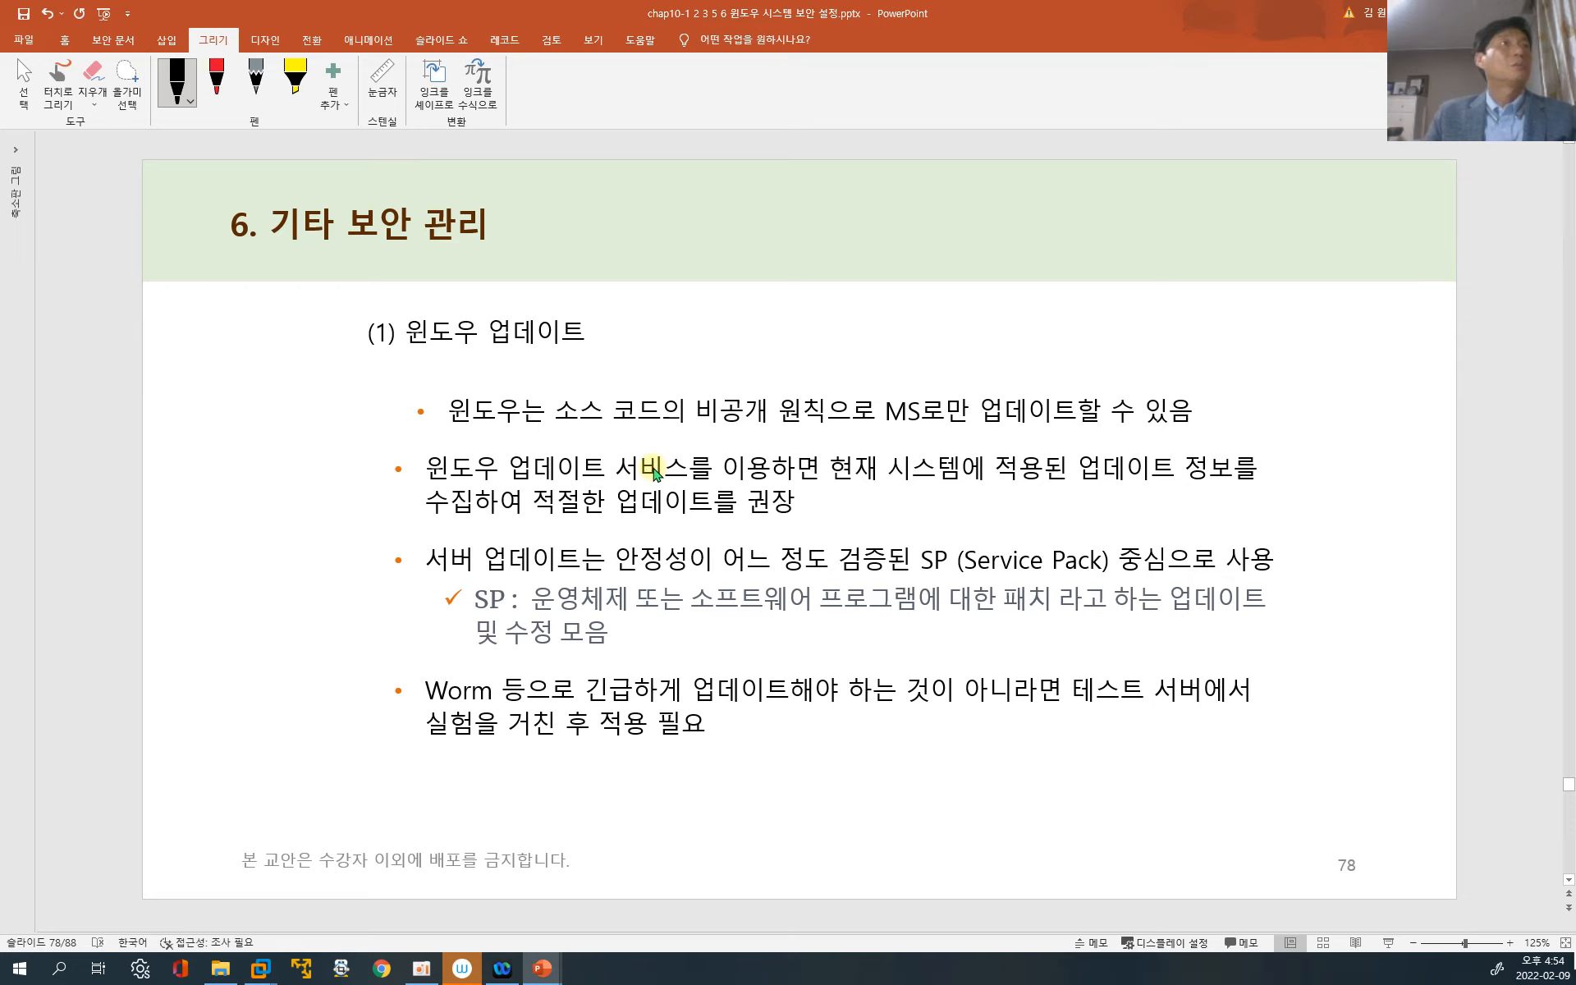
pyautogui.moveTo(435, 349); pyautogui.dragTo(599, 353)
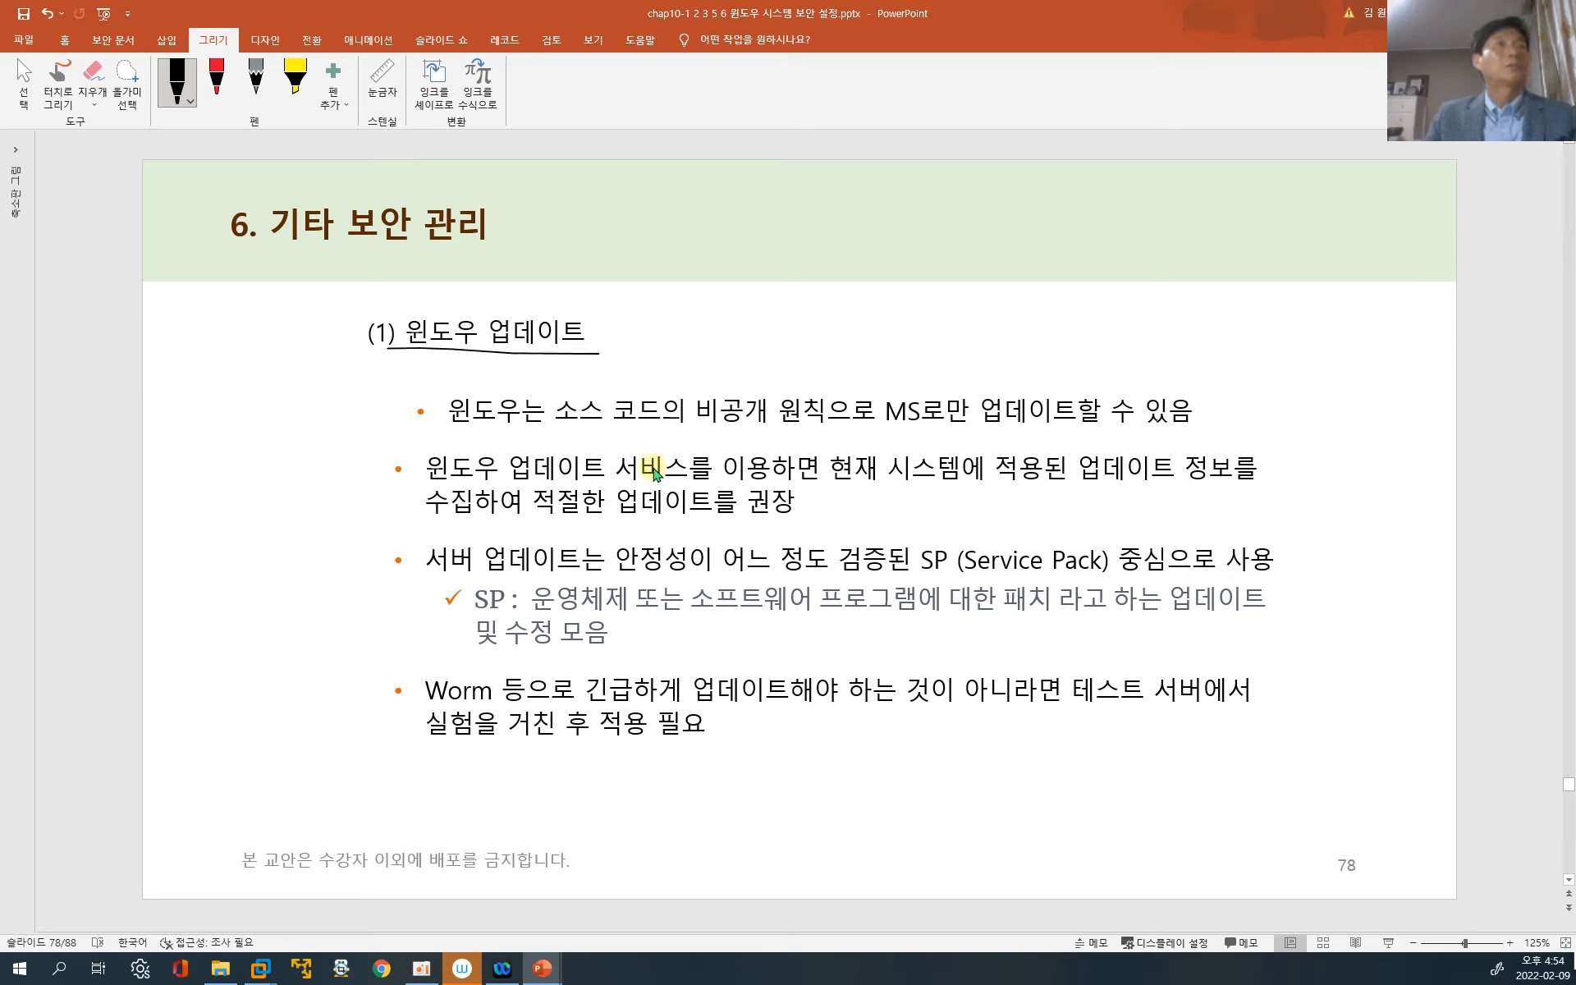
# Start the slide show from slide 78 and mark "소스 코드의 비공개 원칙", "MS" and "업데이트할" in red, adding a circled check mark above
pyautogui.click(440, 40)
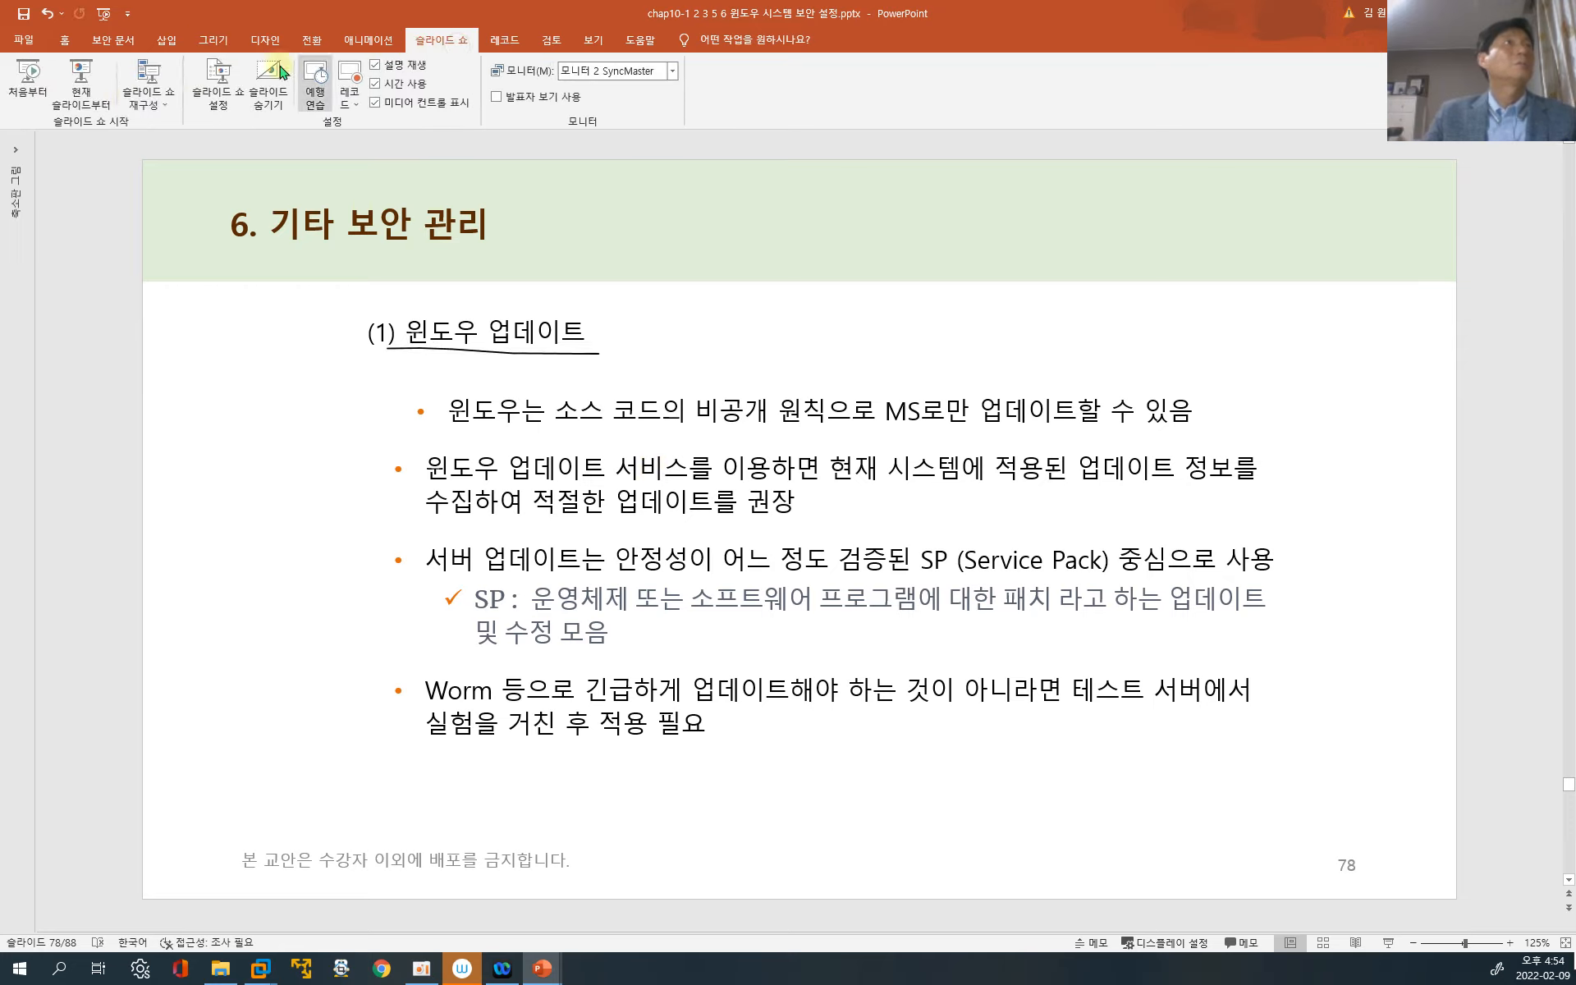
pyautogui.click(82, 96)
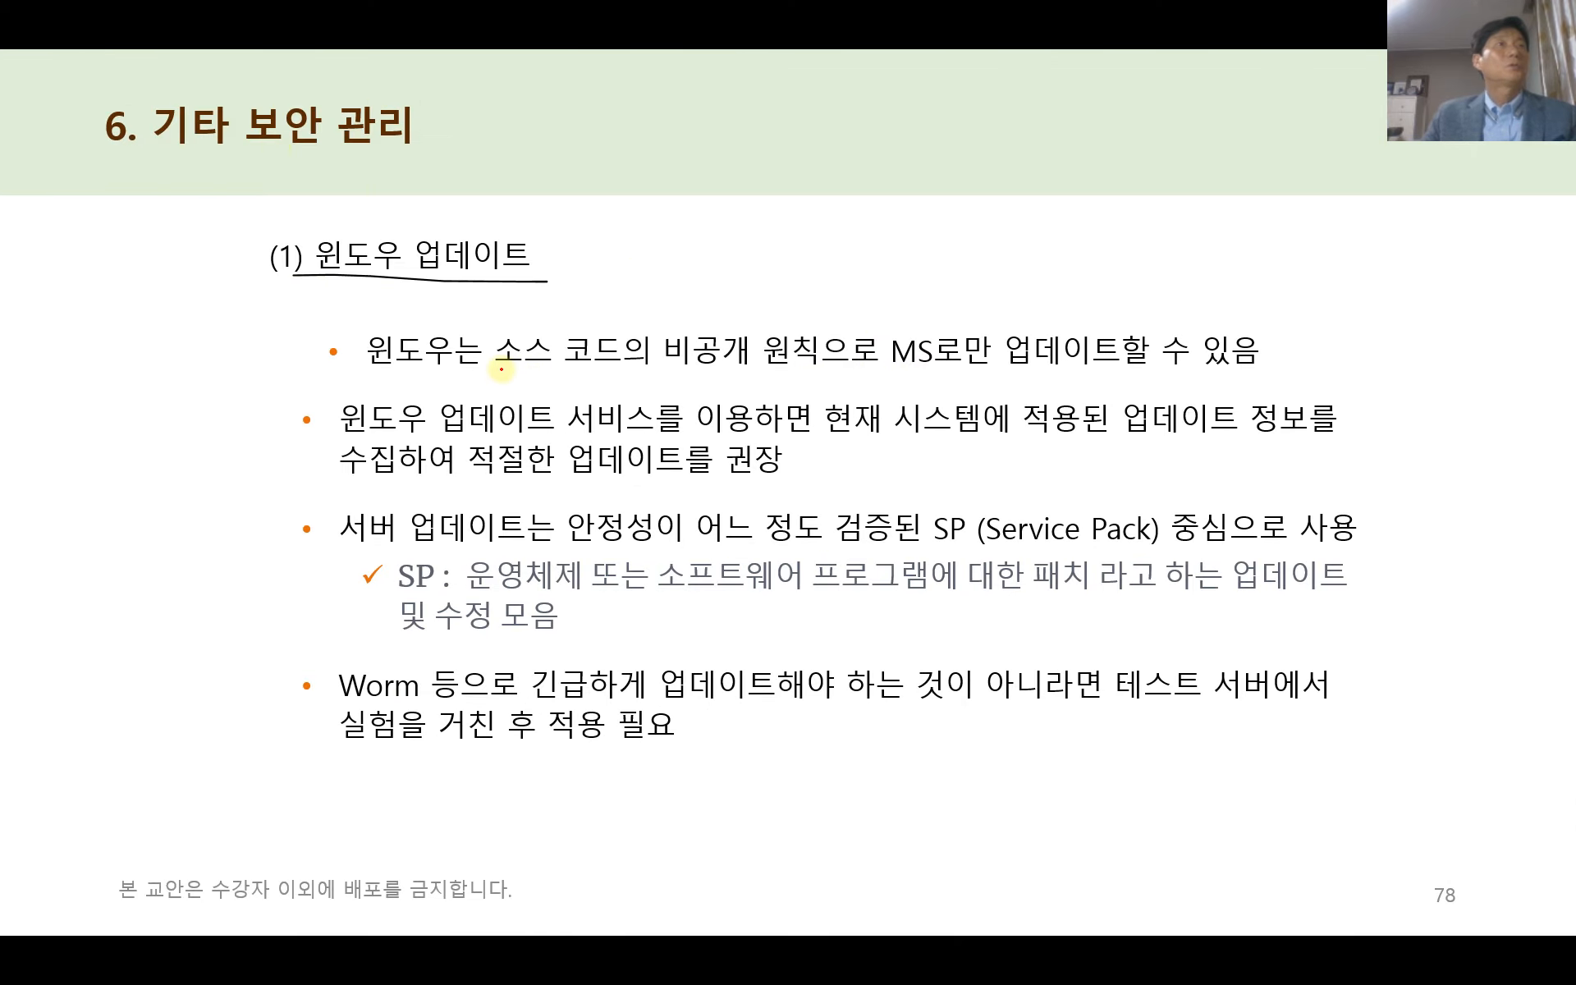
pyautogui.moveTo(500, 370)
pyautogui.mouseDown()
pyautogui.moveTo(820, 357)
pyautogui.moveTo(657, 323)
pyautogui.moveTo(488, 326)
pyautogui.moveTo(497, 367)
pyautogui.mouseUp()
pyautogui.moveTo(915, 376)
pyautogui.mouseDown()
pyautogui.moveTo(907, 318)
pyautogui.moveTo(911, 380)
pyautogui.mouseUp()
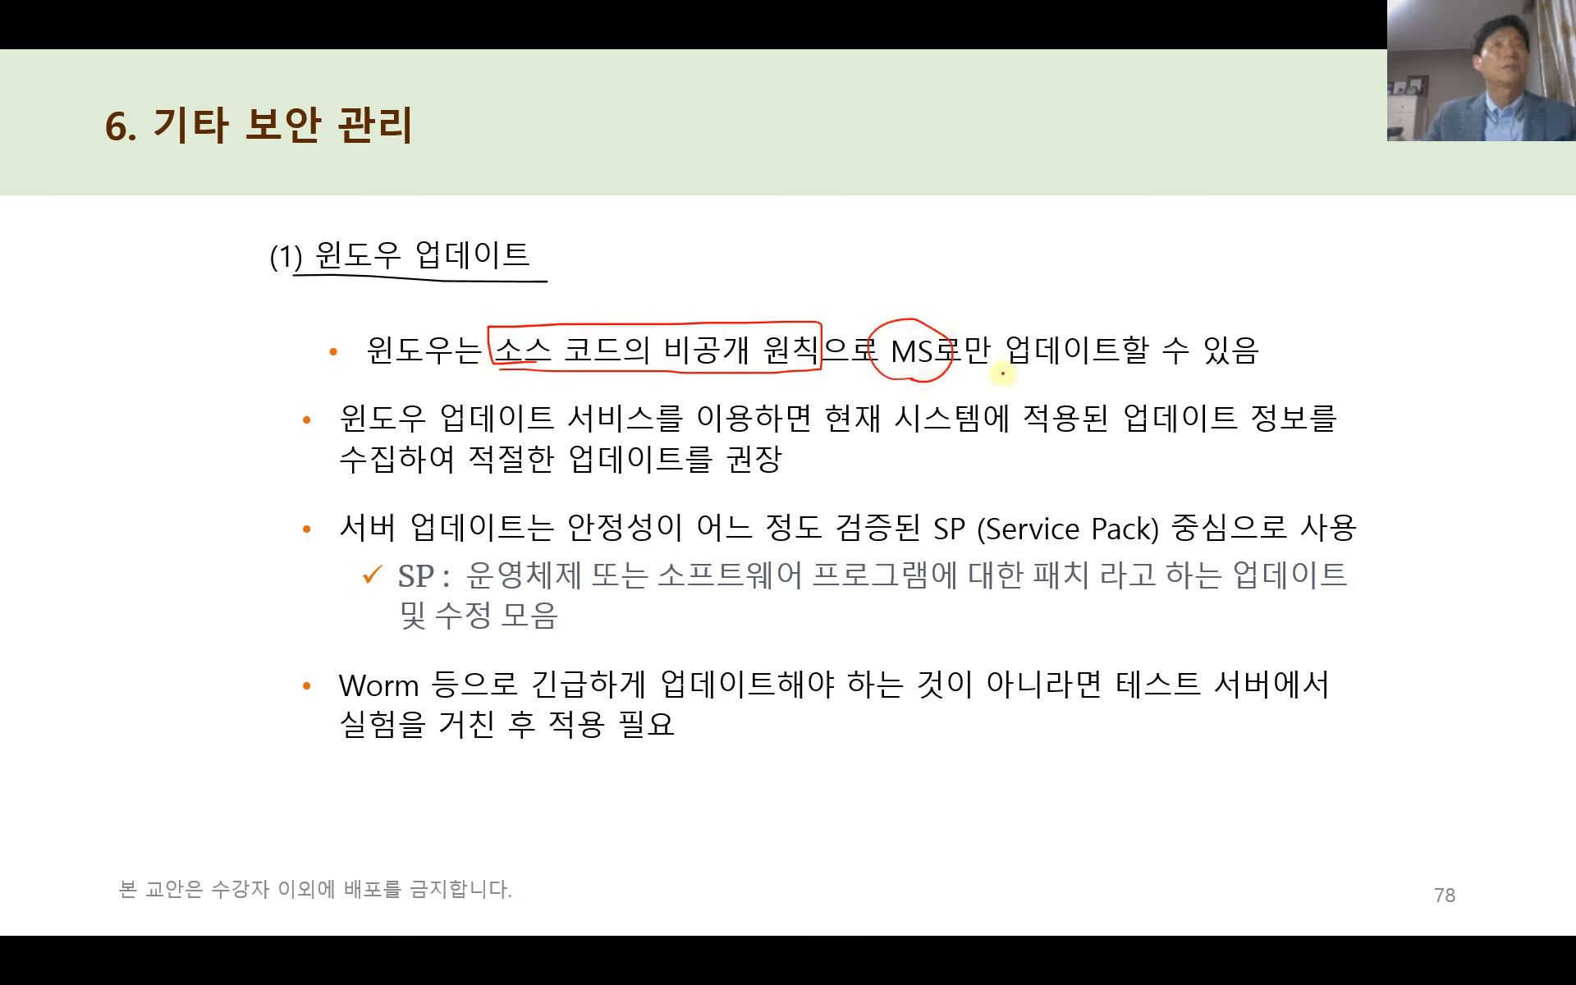
pyautogui.moveTo(1008, 373); pyautogui.dragTo(1159, 374)
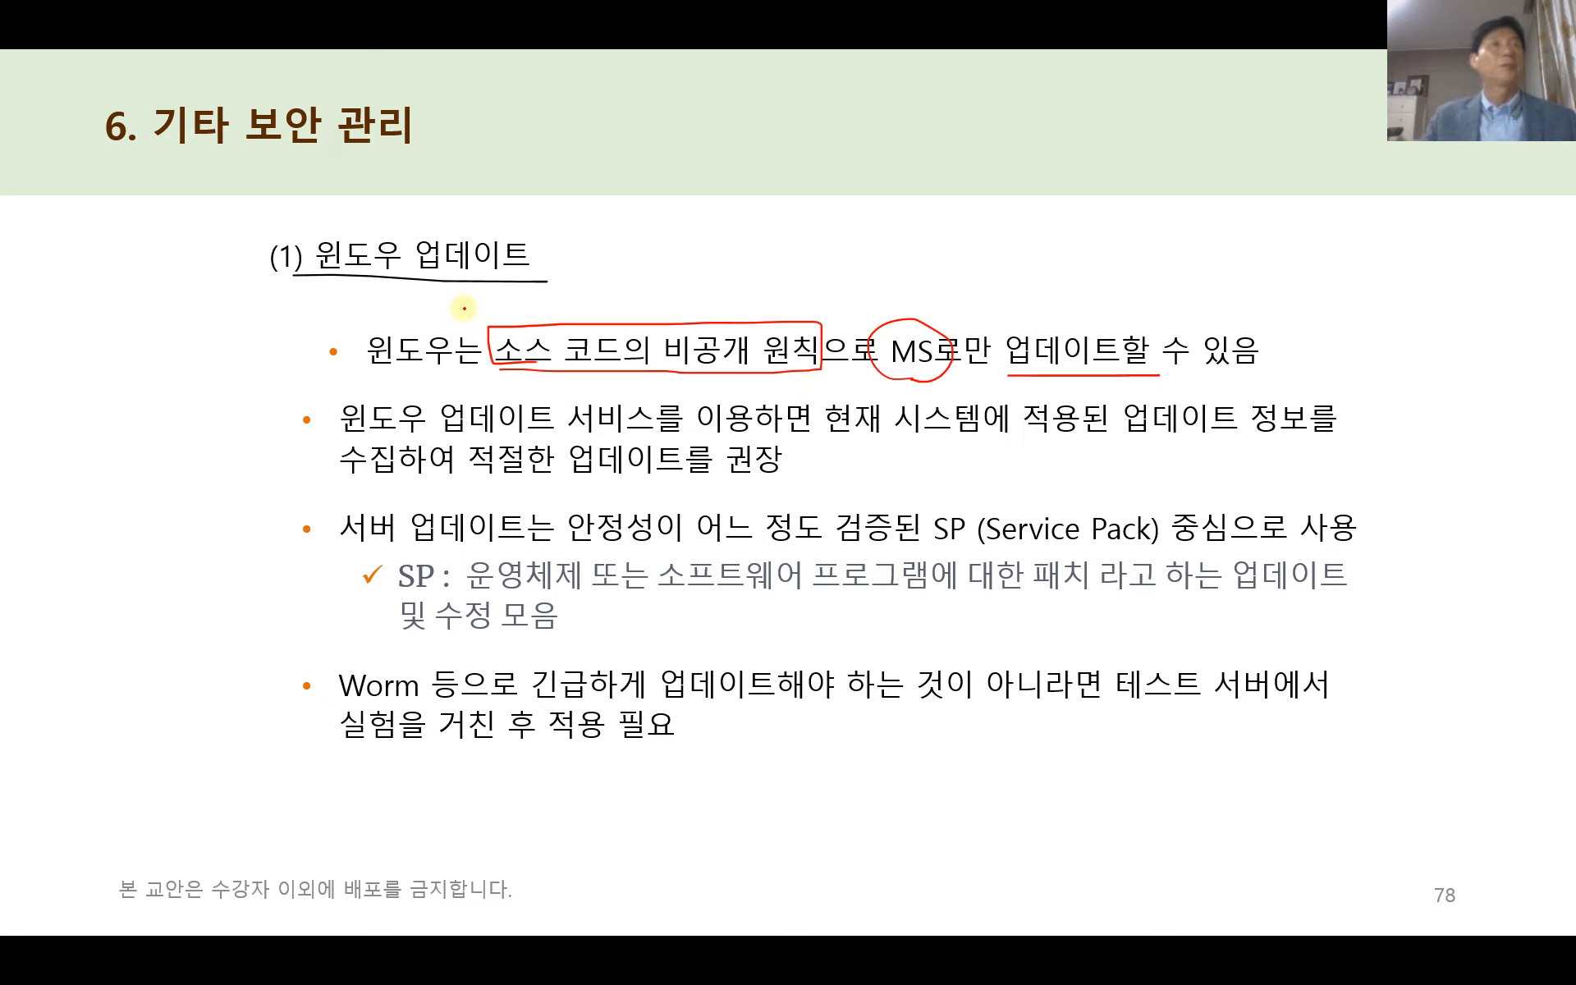
pyautogui.moveTo(464, 305); pyautogui.dragTo(502, 335)
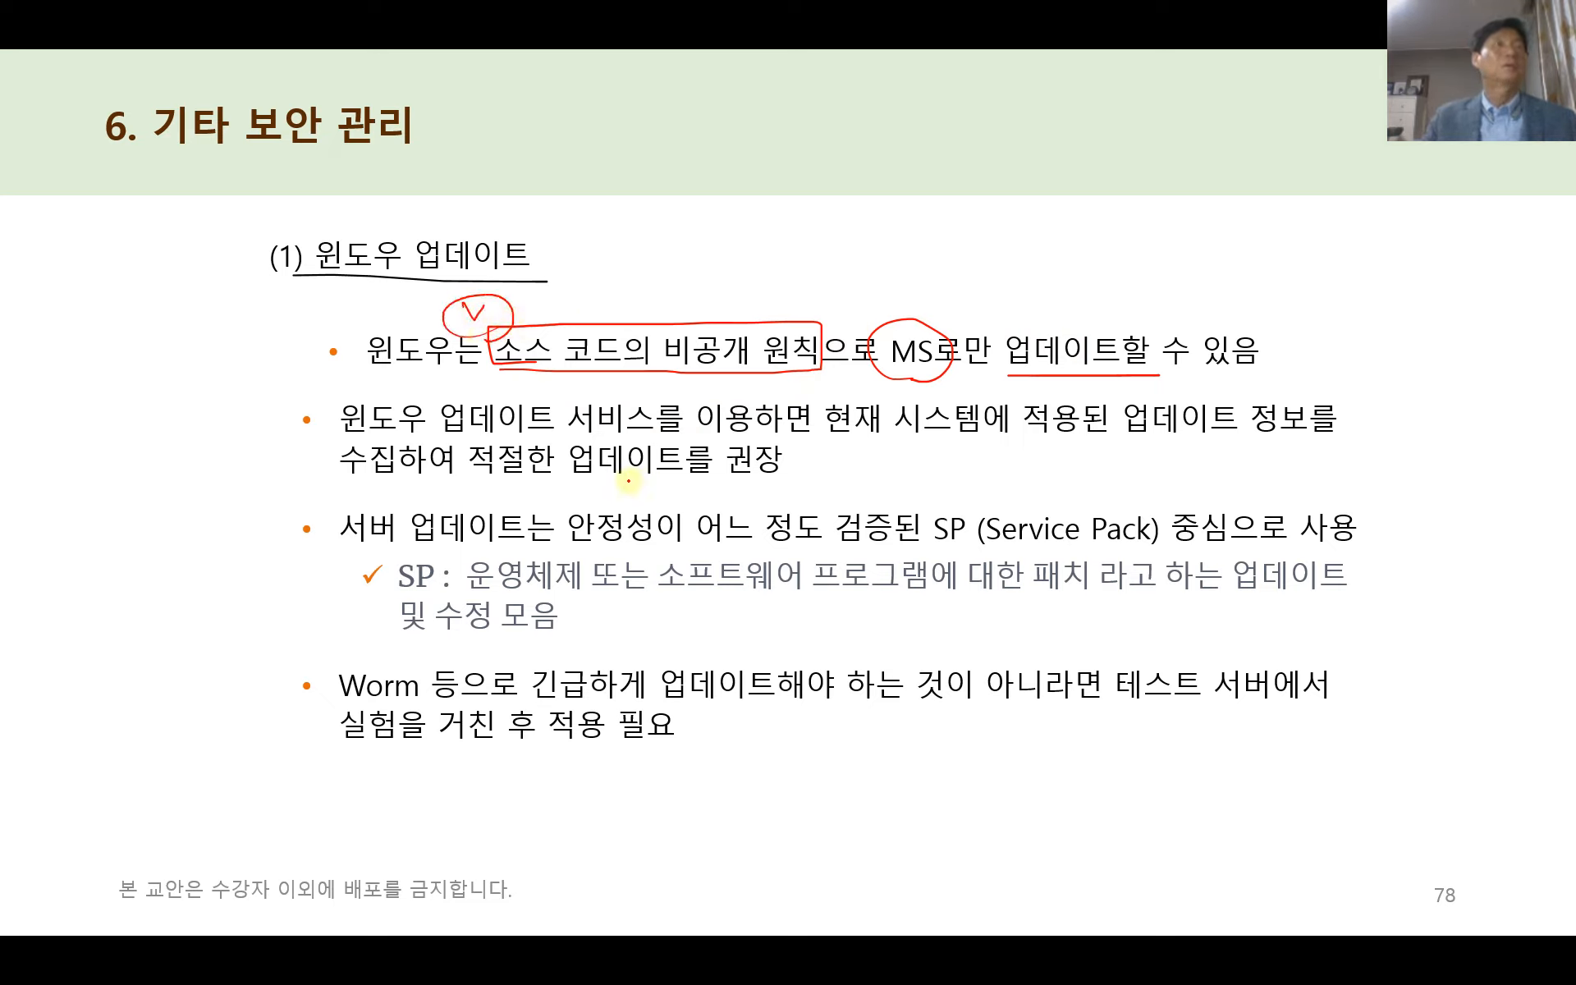
# Underline the recommended update text (업데이트를 권장) in the second bullet and handwrite a bracketed note and "VMware" beside it
pyautogui.moveTo(532, 483); pyautogui.dragTo(820, 479)
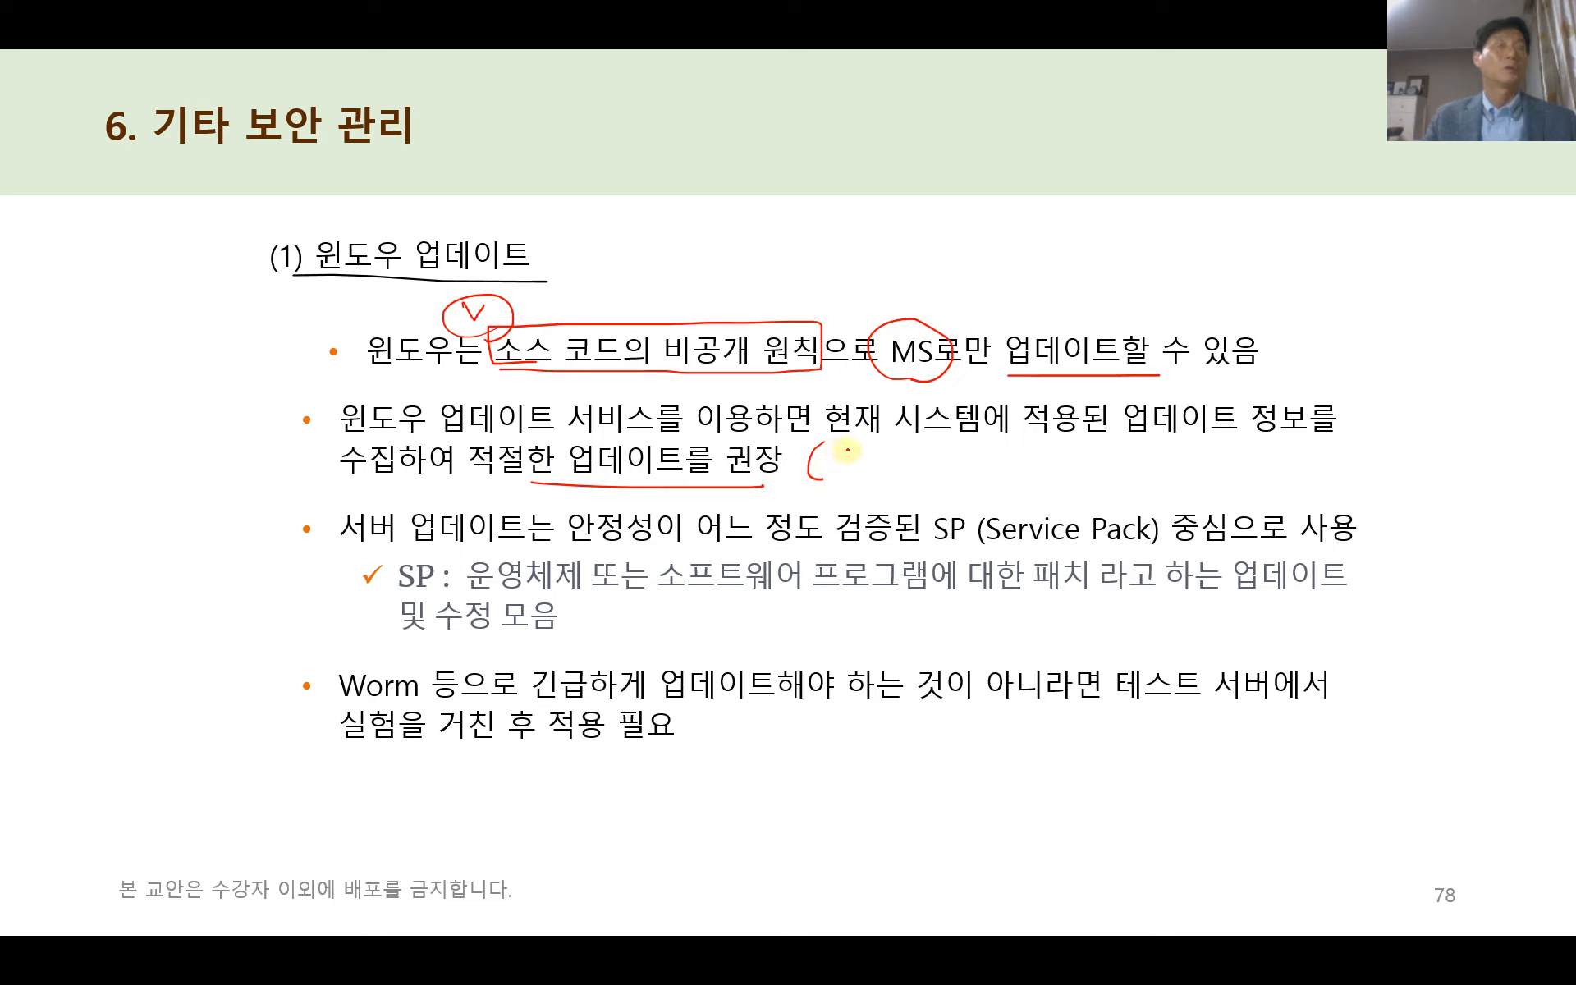
pyautogui.moveTo(843, 443)
pyautogui.mouseDown()
pyautogui.moveTo(860, 464)
pyautogui.moveTo(1062, 450)
pyautogui.moveTo(1081, 471)
pyautogui.mouseUp()
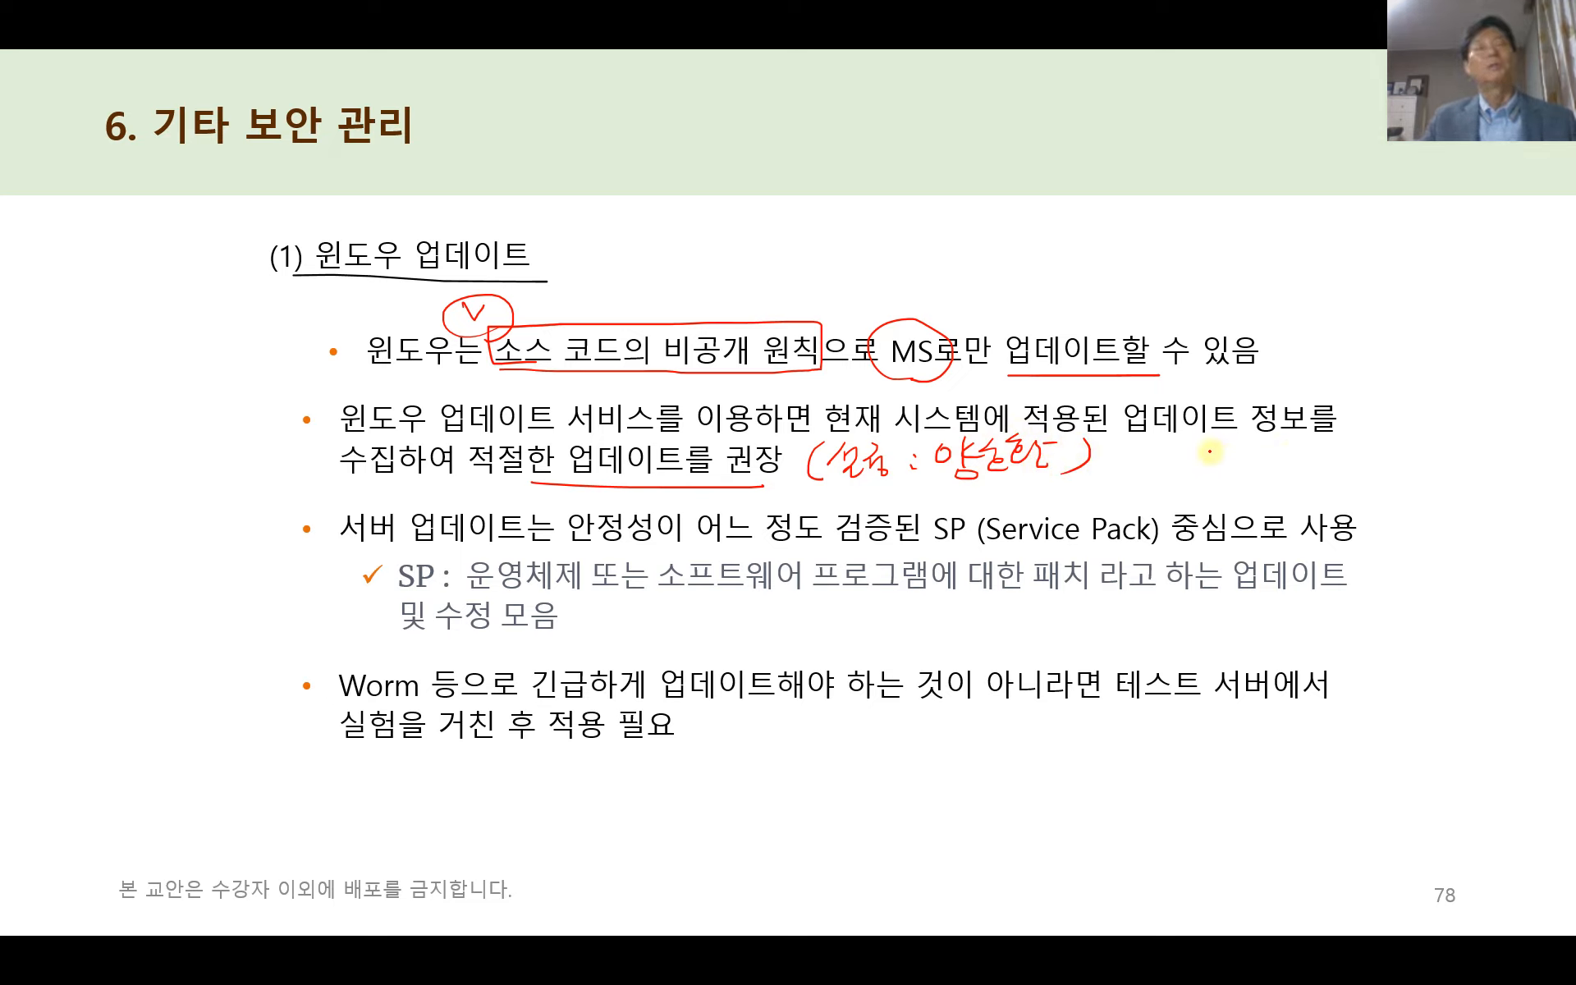
pyautogui.moveTo(1203, 458); pyautogui.dragTo(1214, 446)
pyautogui.moveTo(1225, 442); pyautogui.dragTo(1350, 449)
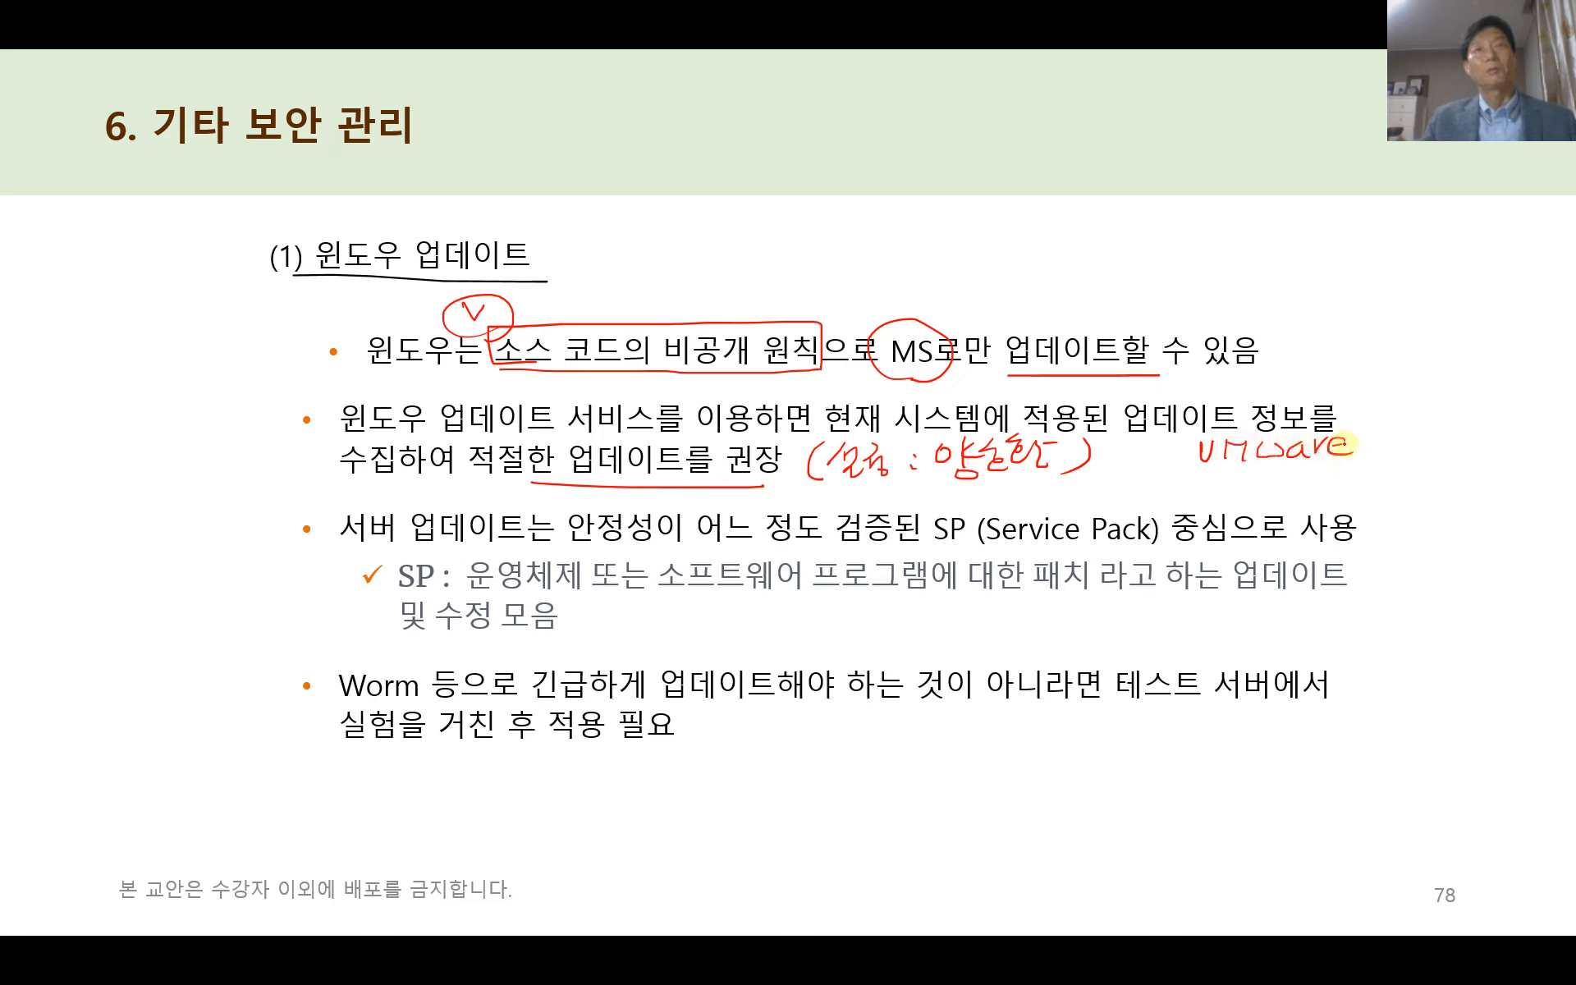